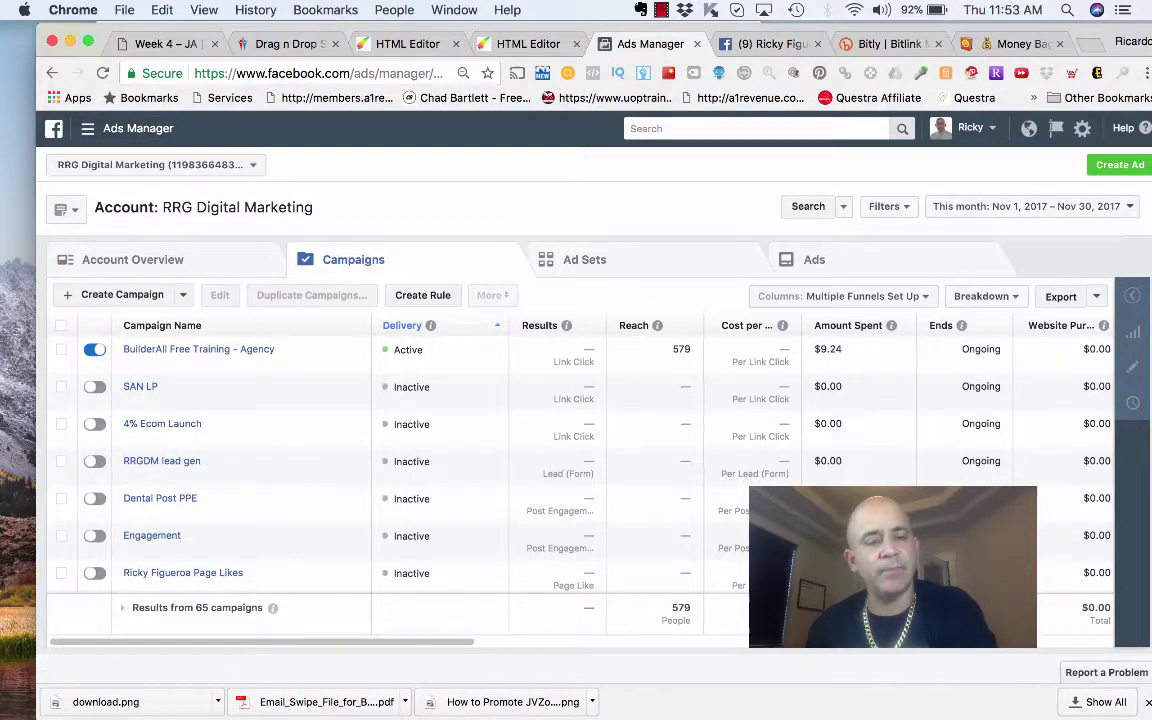
Show the Ads Manager tools overview, and review the previews of the opt-in landing page and its download page.
left_click(88, 129)
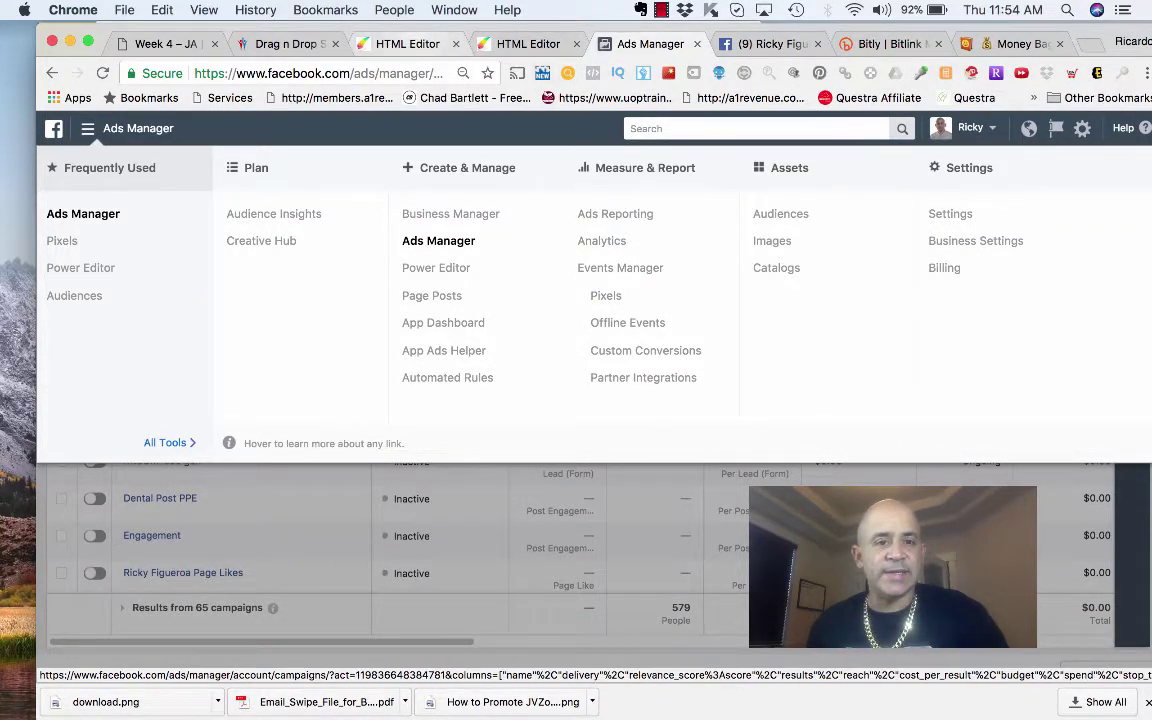
left_click(407, 44)
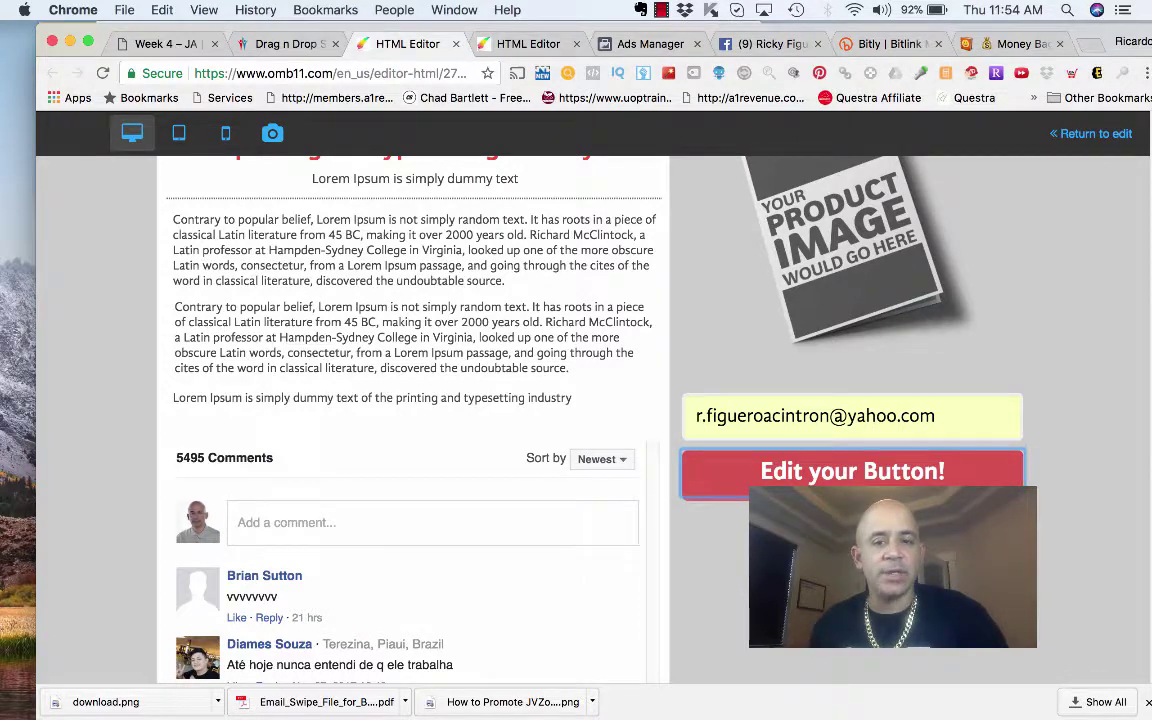
scroll(593, 420, "down", 3)
scroll(593, 420, "up", 5)
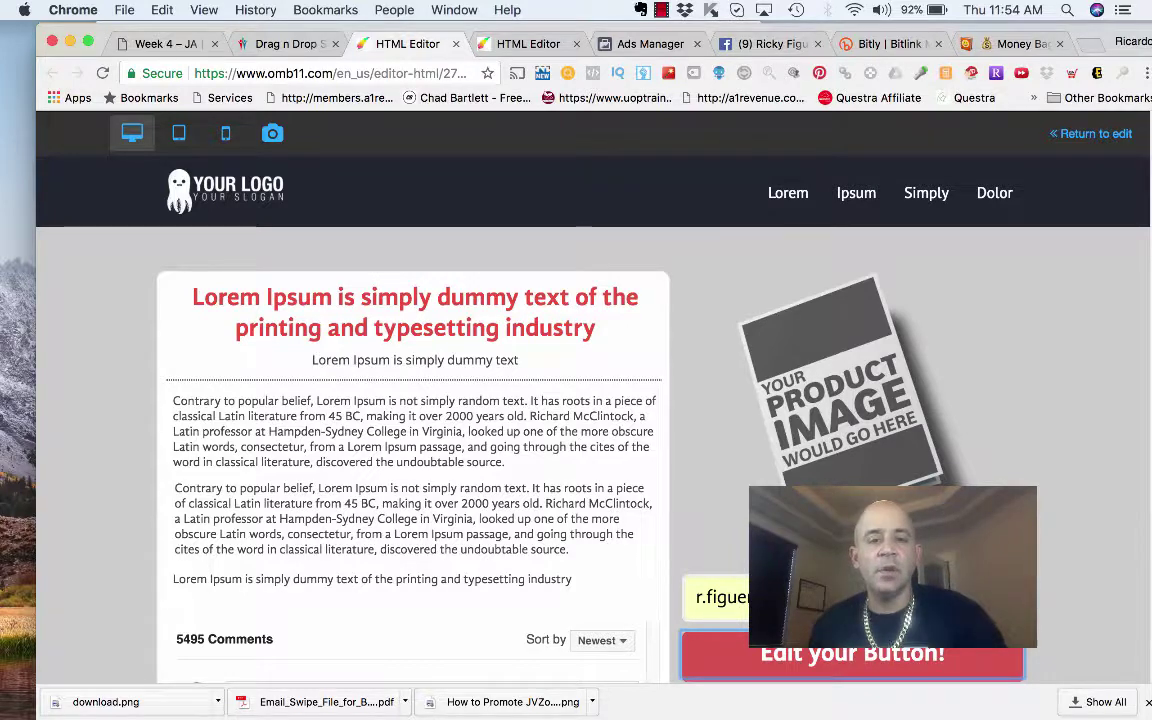
left_click(522, 44)
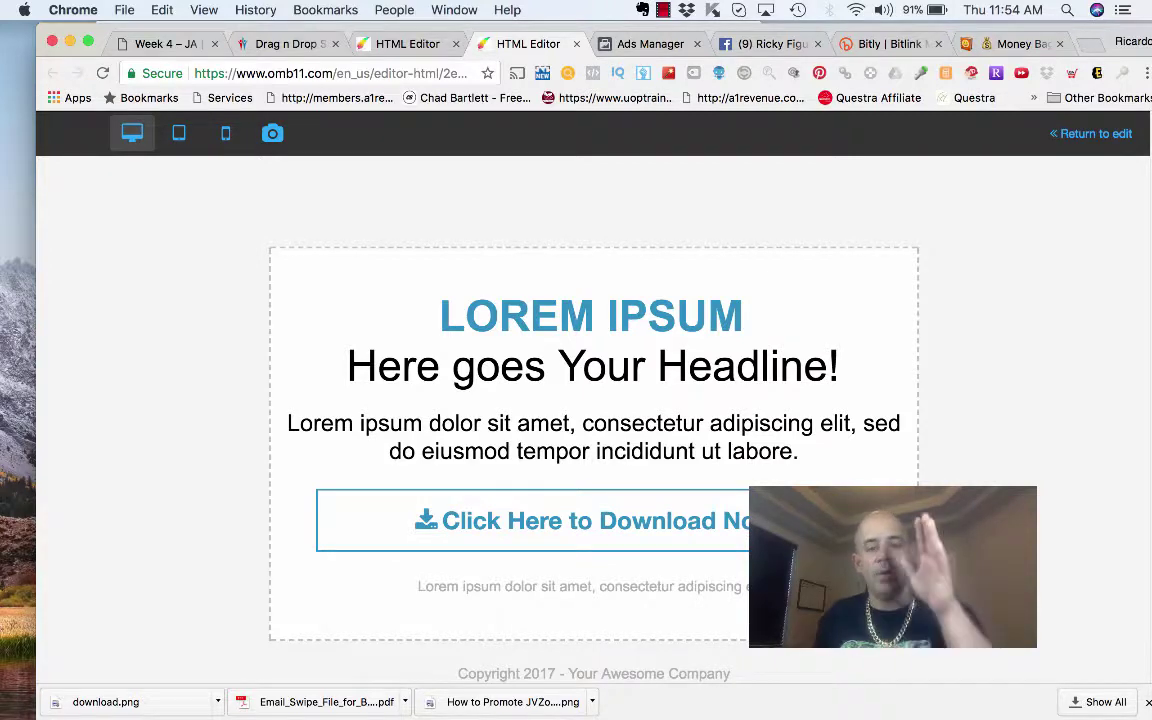
left_click(405, 44)
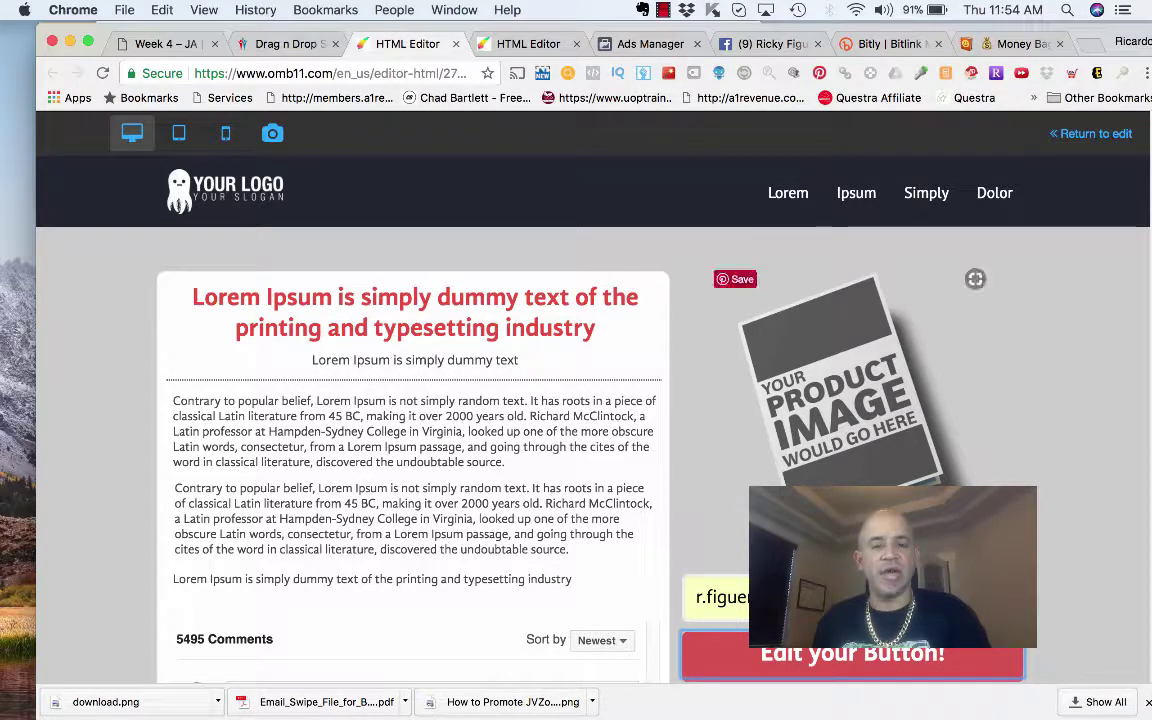
scroll(590, 400, "down", 2)
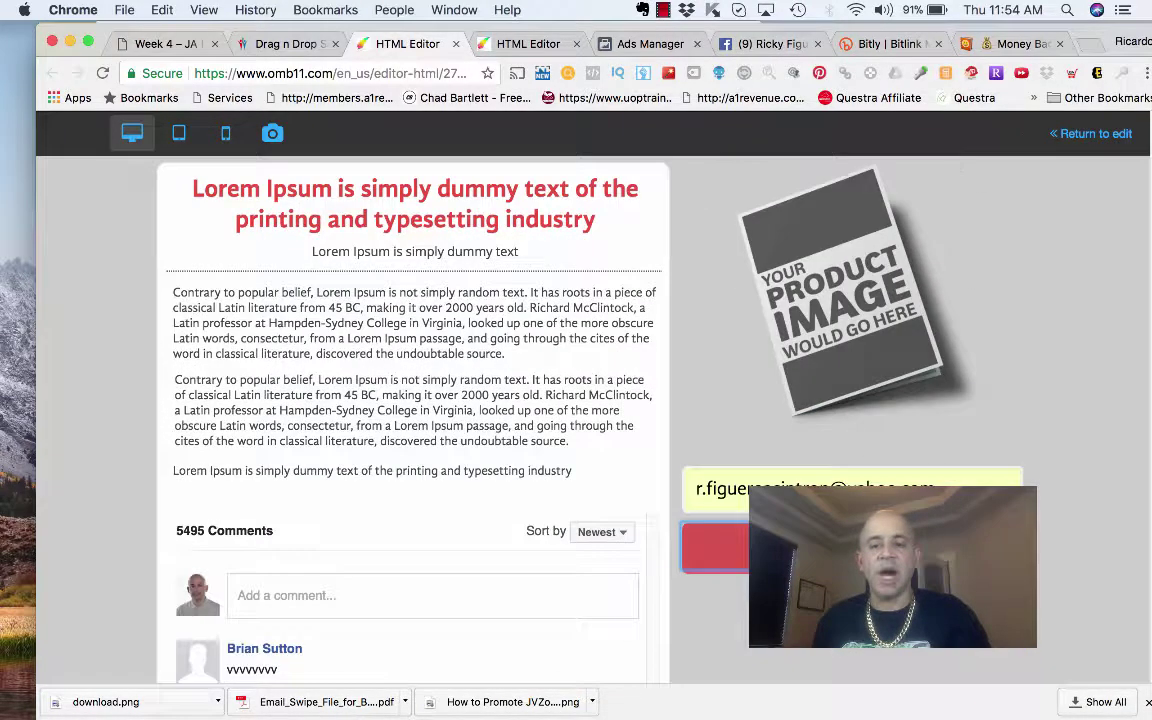
Clear the e-mail address from the opt-in form field on the landing page preview.
left_click(850, 488)
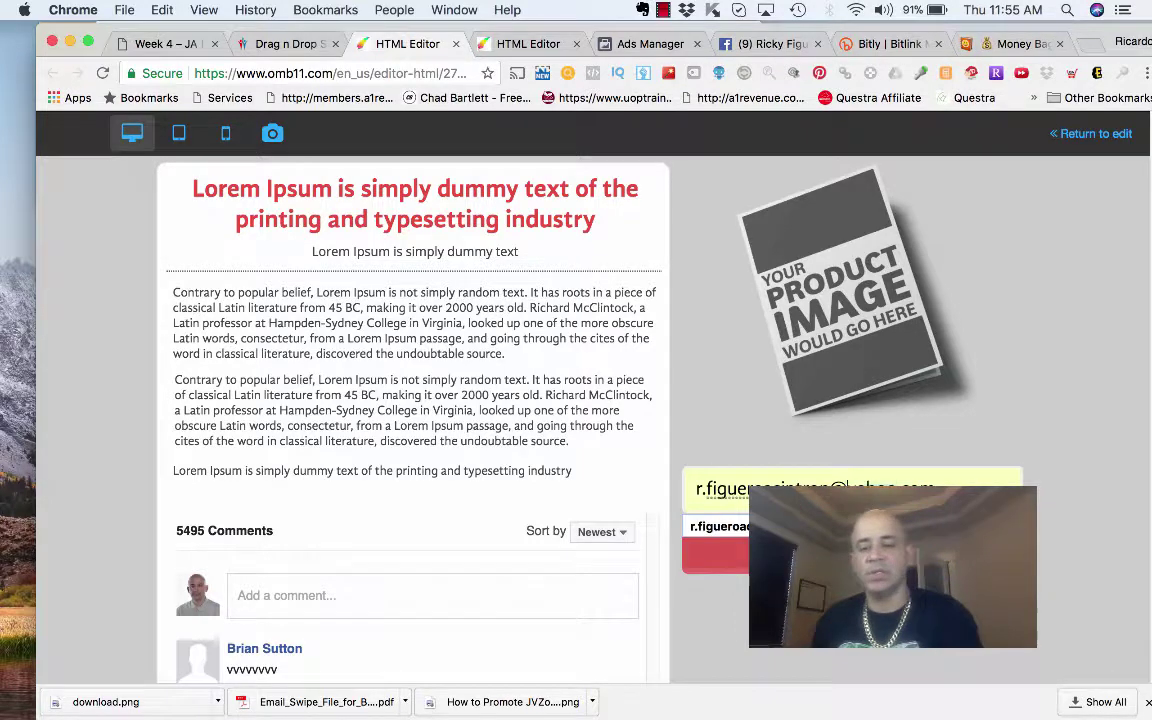
key("super+a")
left_click(847, 489)
key("BackSpace")
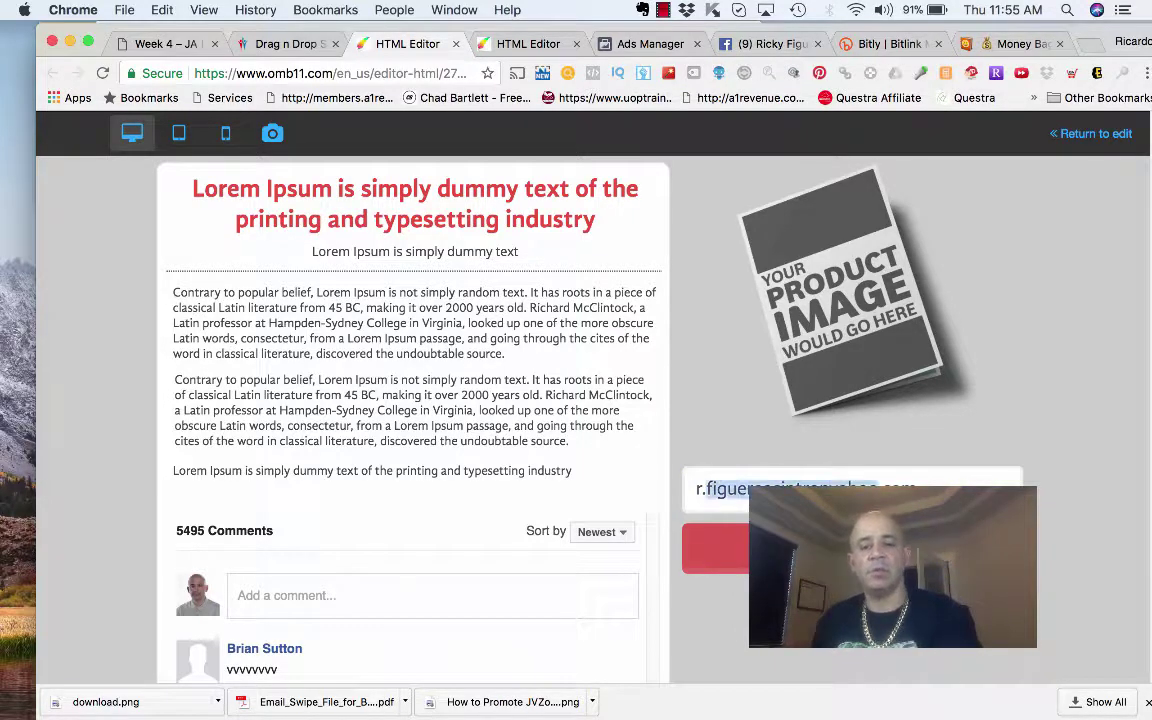
key("super+a")
key("BackSpace")
scroll(600, 400, "down", 2)
scroll(972, 275, "up", 4)
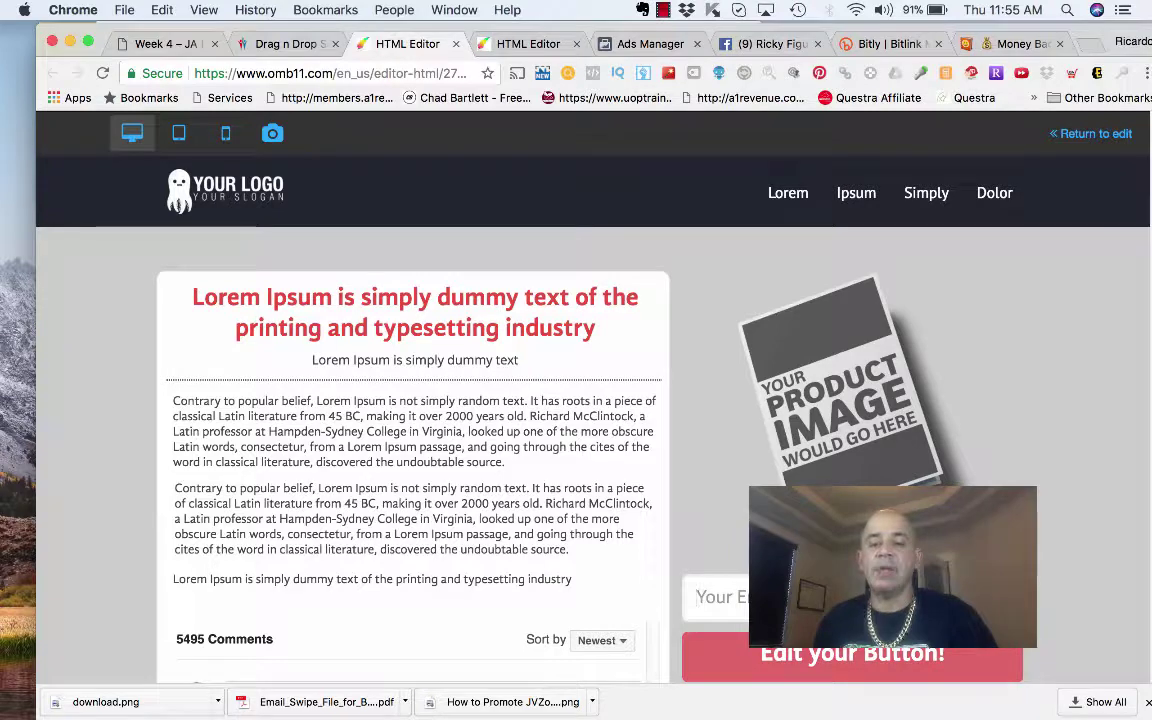
Check the download page preview, and open the account's Audiences list in Ads Manager.
left_click(528, 44)
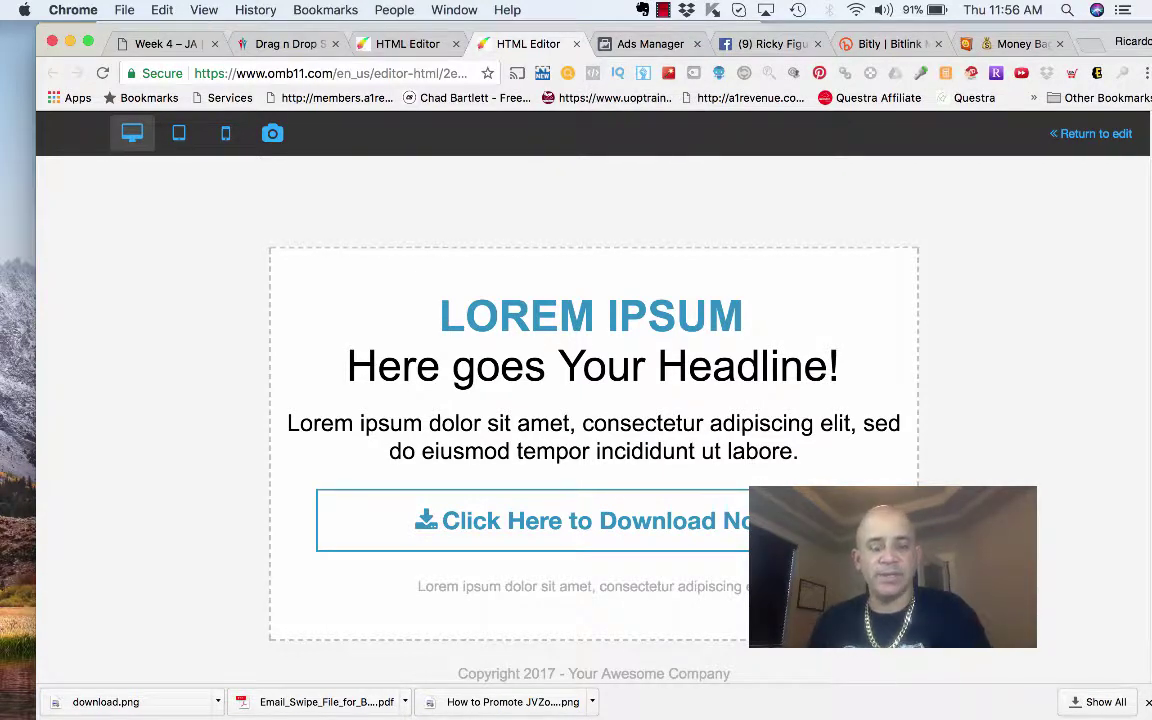
left_click(650, 44)
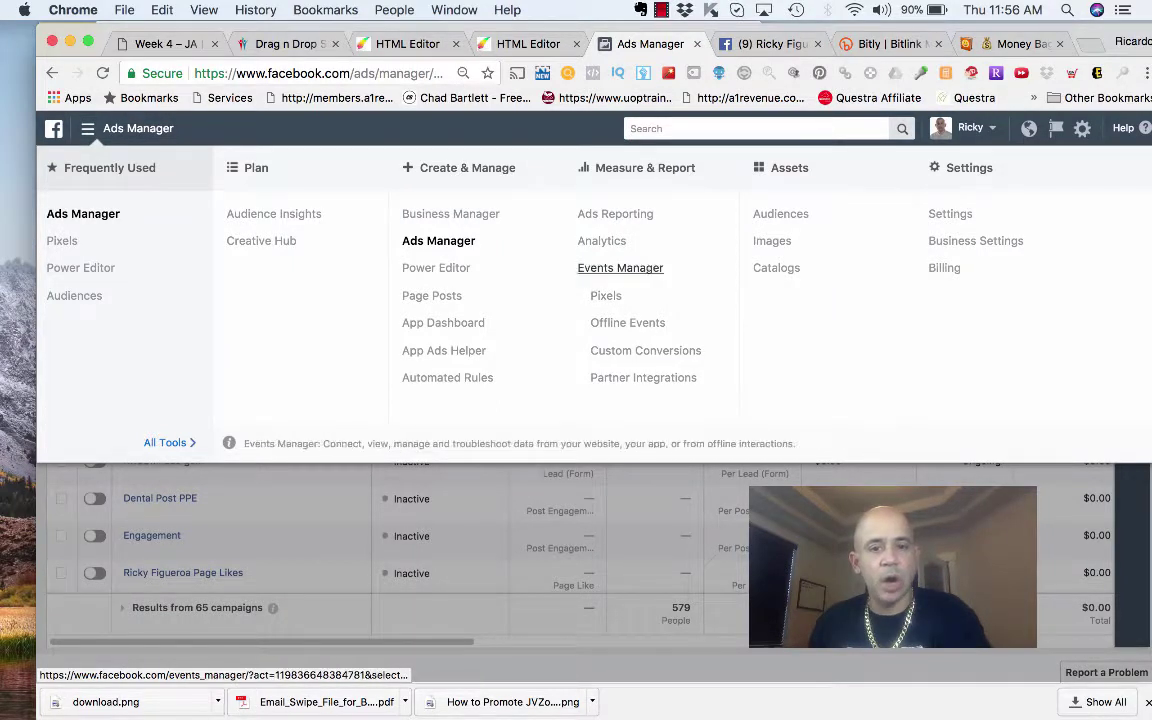
left_click(781, 214)
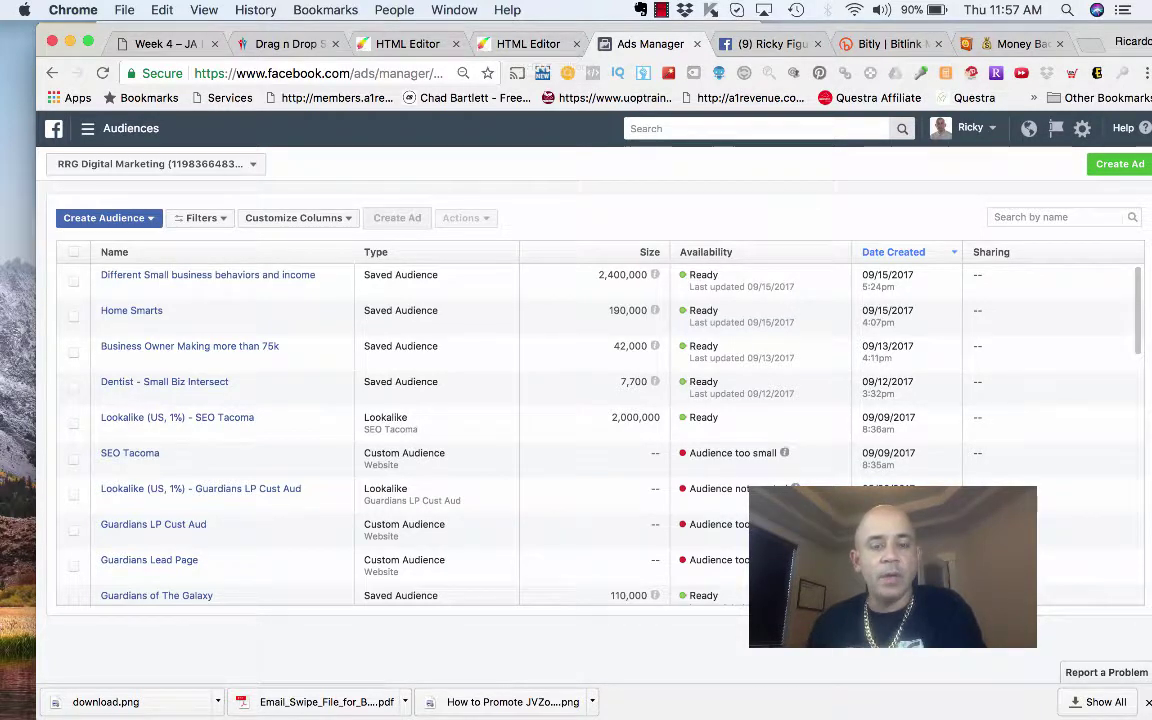
left_click(392, 44)
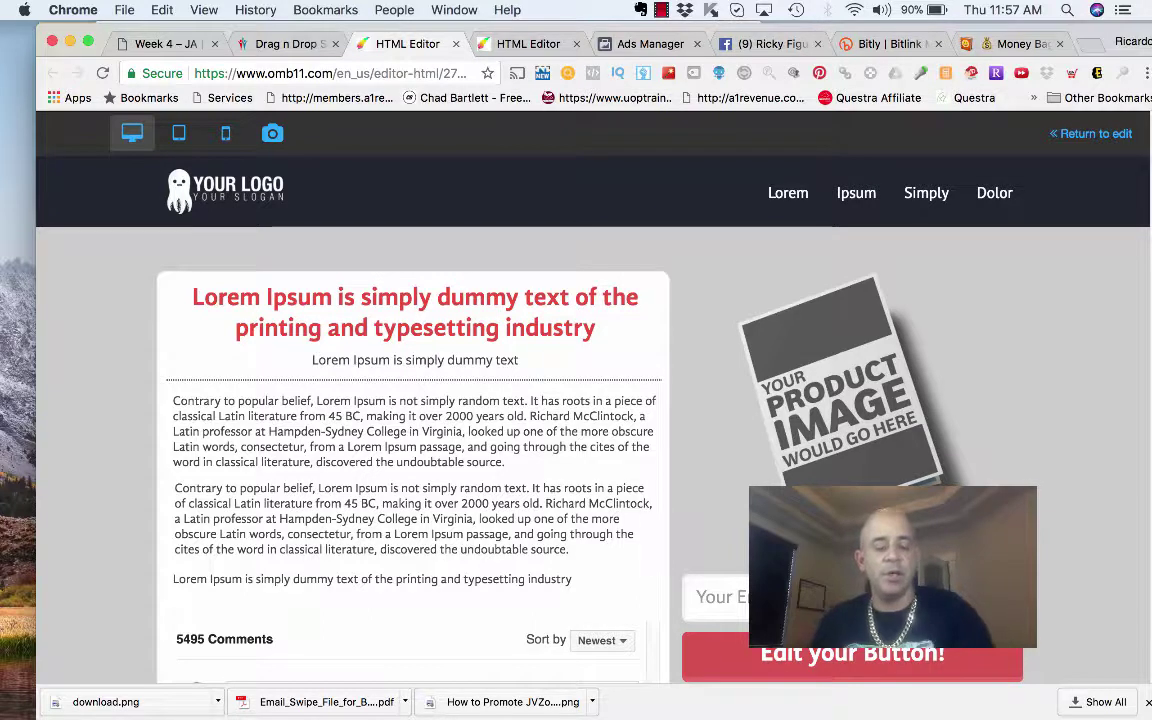
key("super+l")
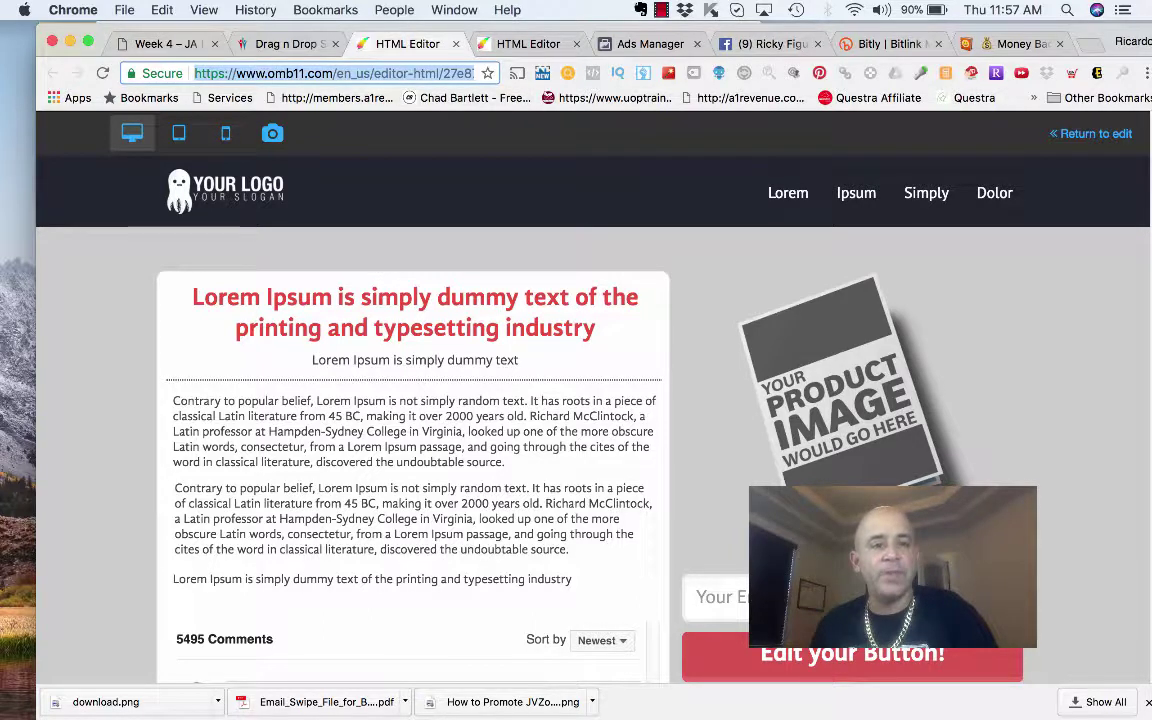
left_click(411, 73)
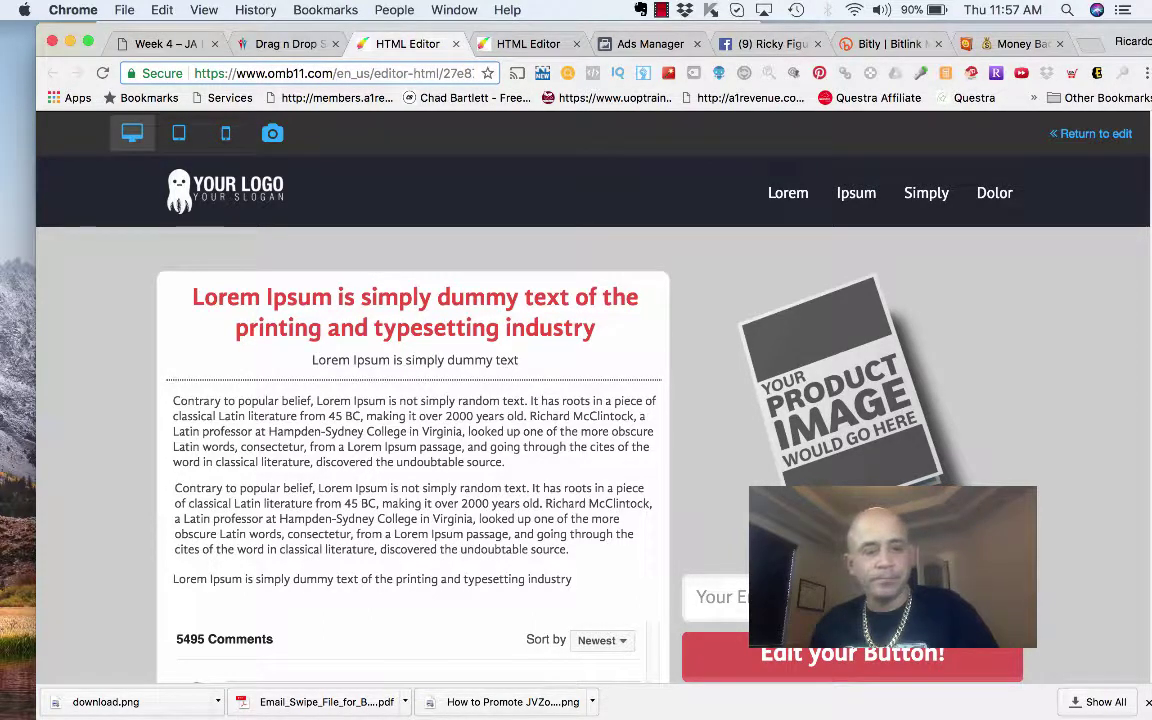
left_click_drag(236, 73, 480, 73)
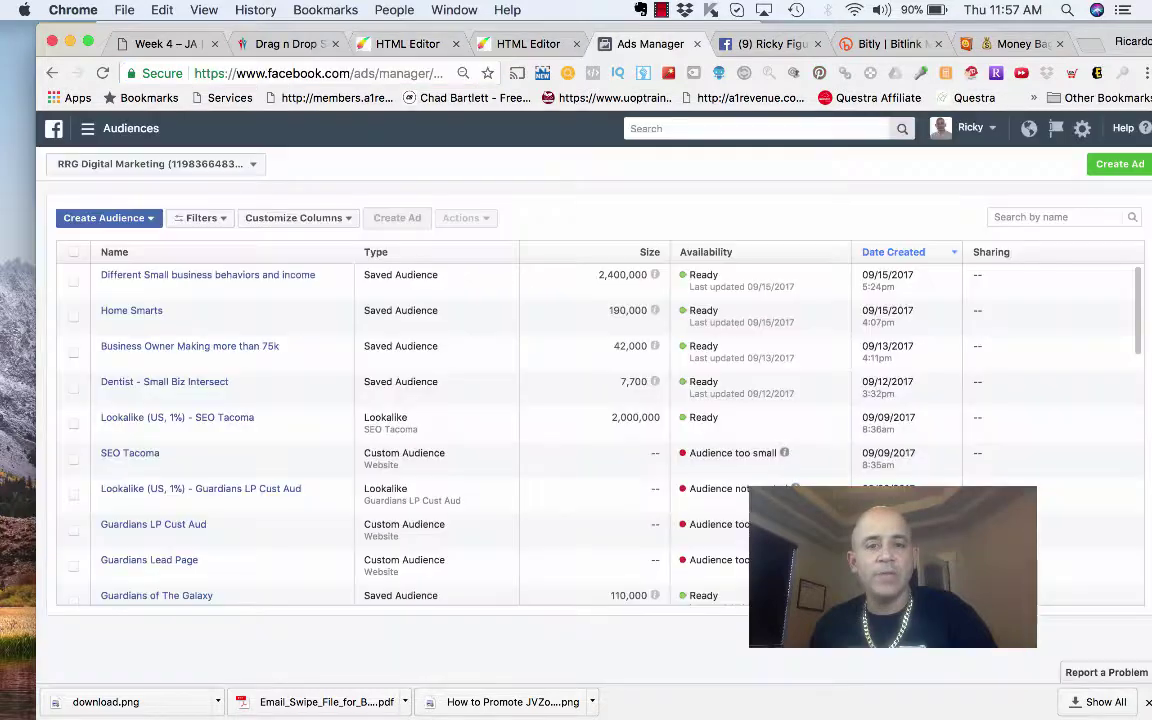
Start a new custom audience in Ads Manager with Website Traffic as its source.
left_click(650, 43)
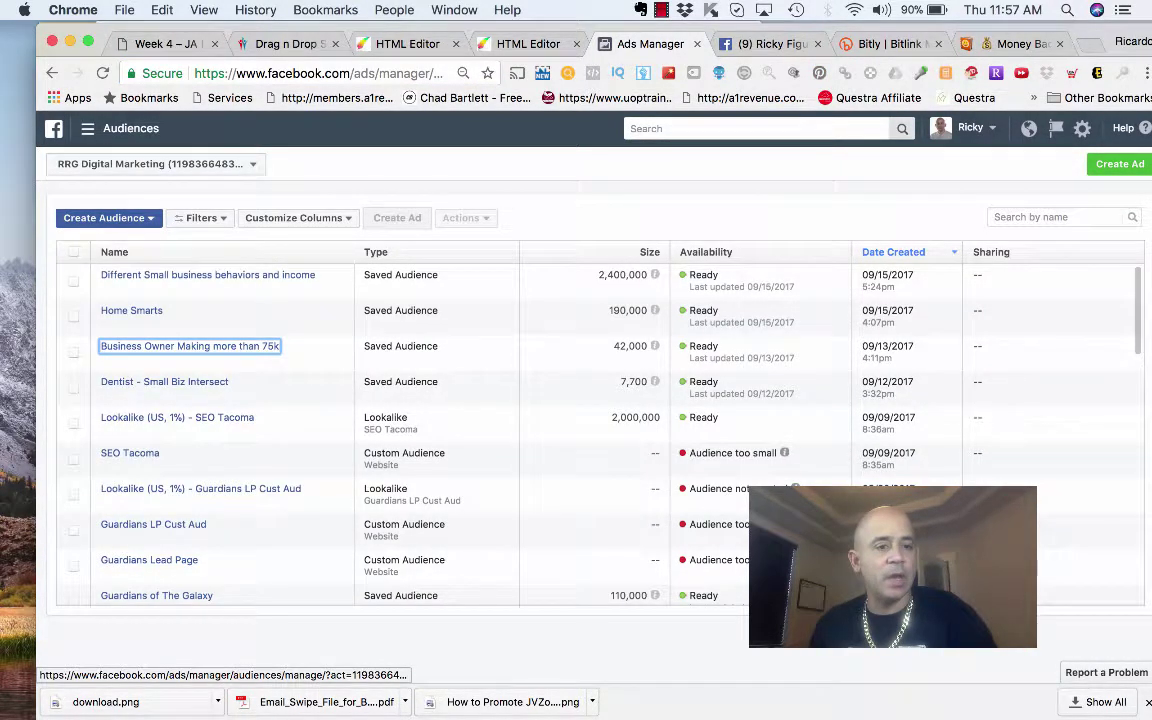
left_click(104, 217)
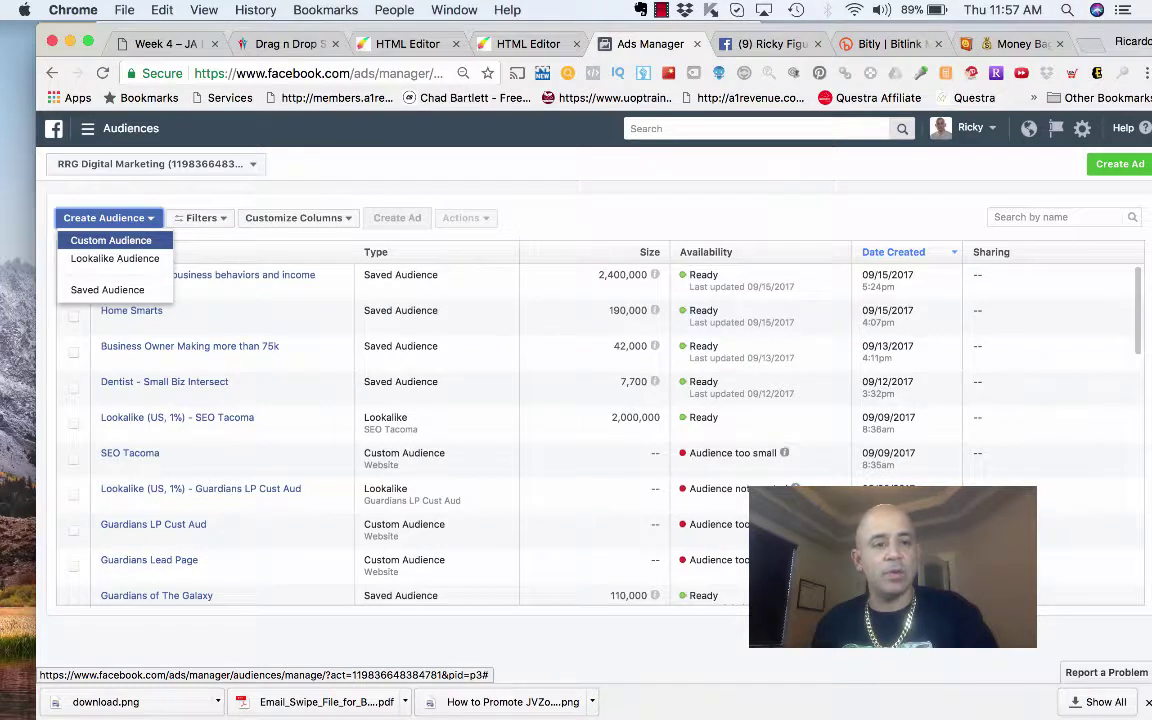
left_click(111, 241)
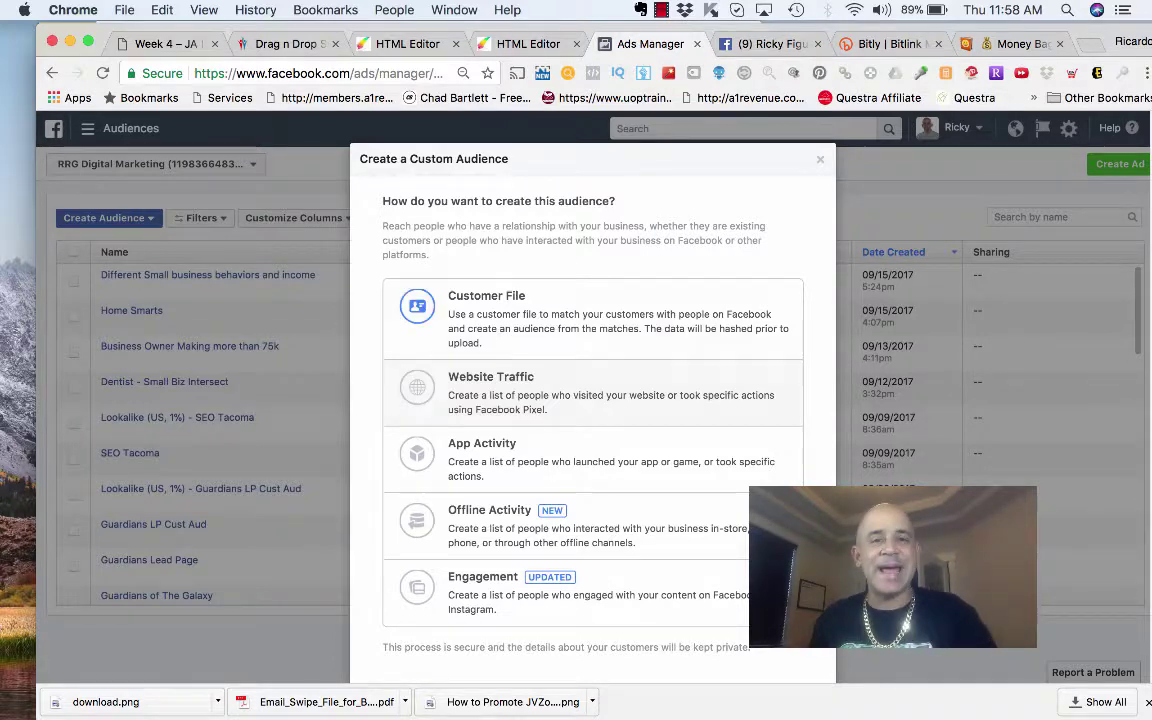
left_click(407, 44)
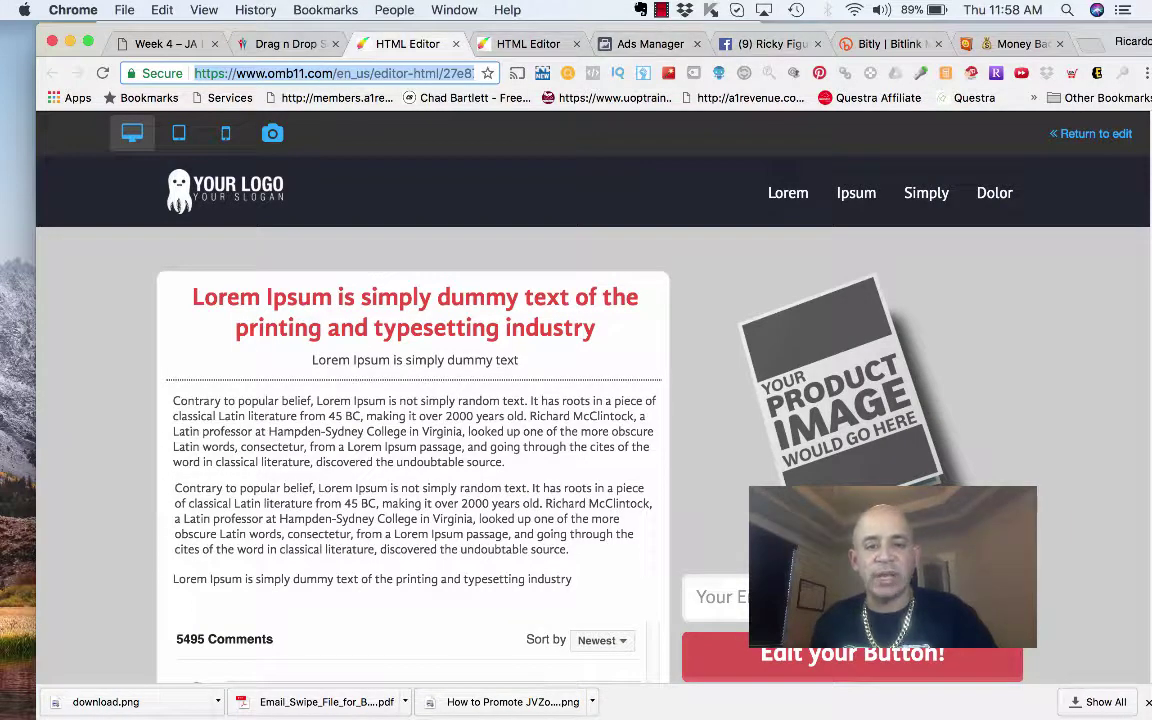
left_click(645, 44)
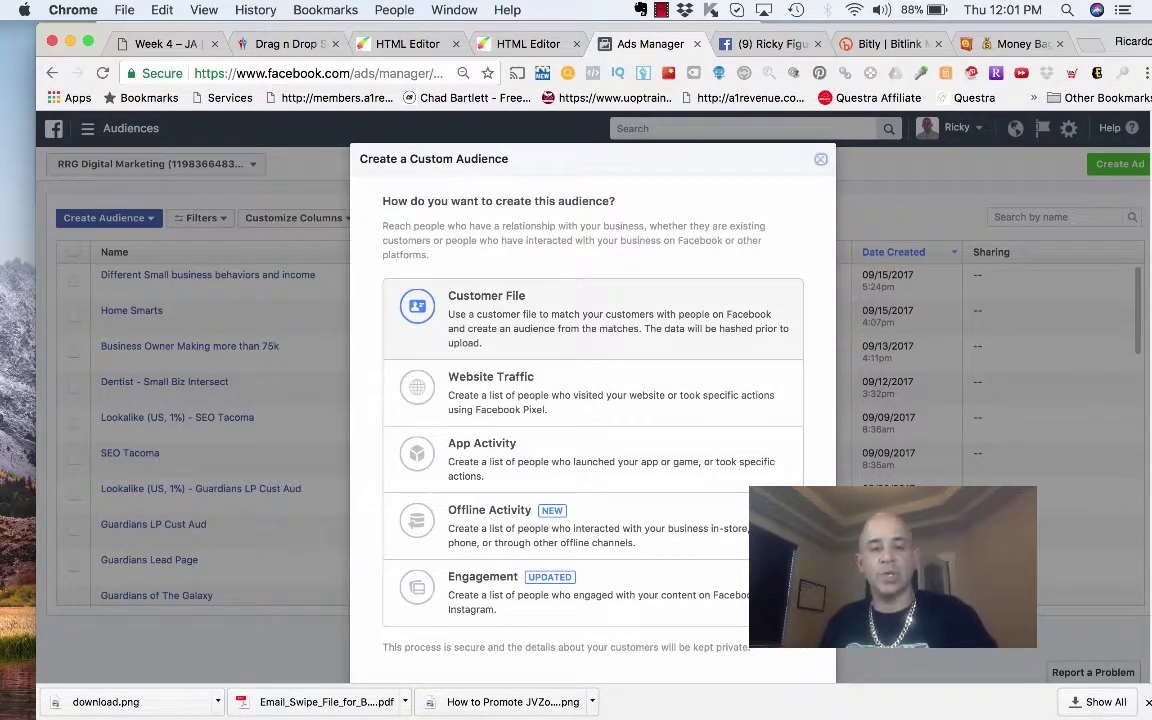
left_click(560, 392)
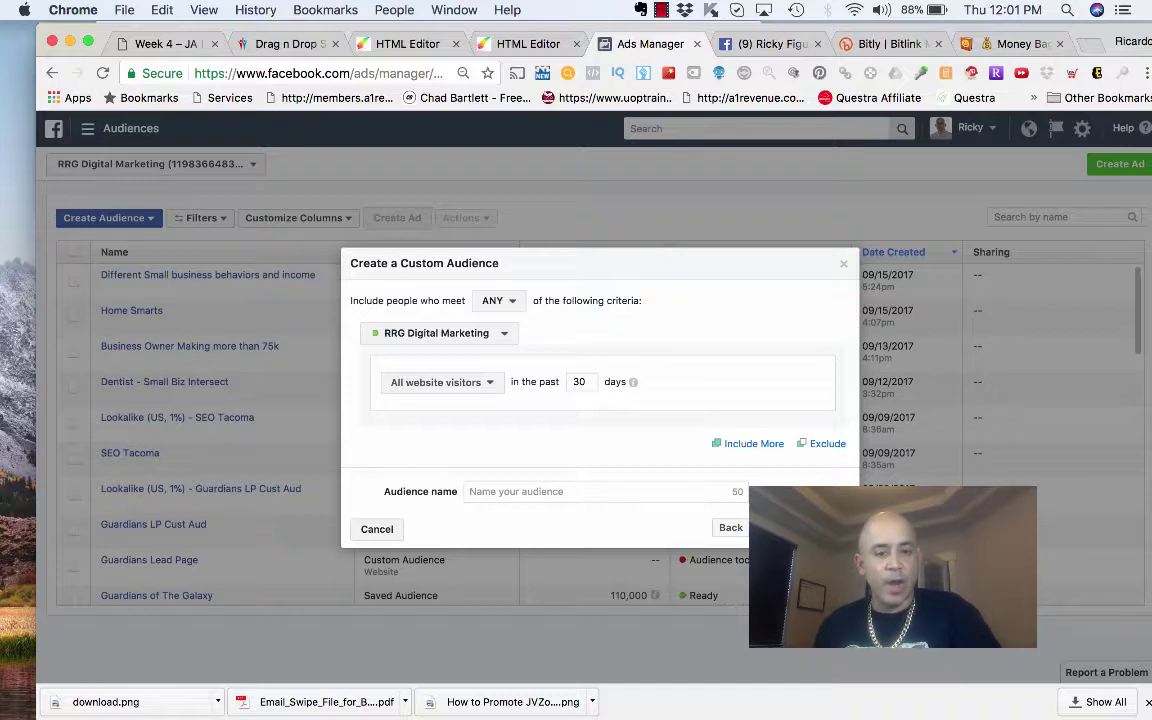
Target people who visited specific web pages, with the URL containing the copied landing page address.
left_click(442, 383)
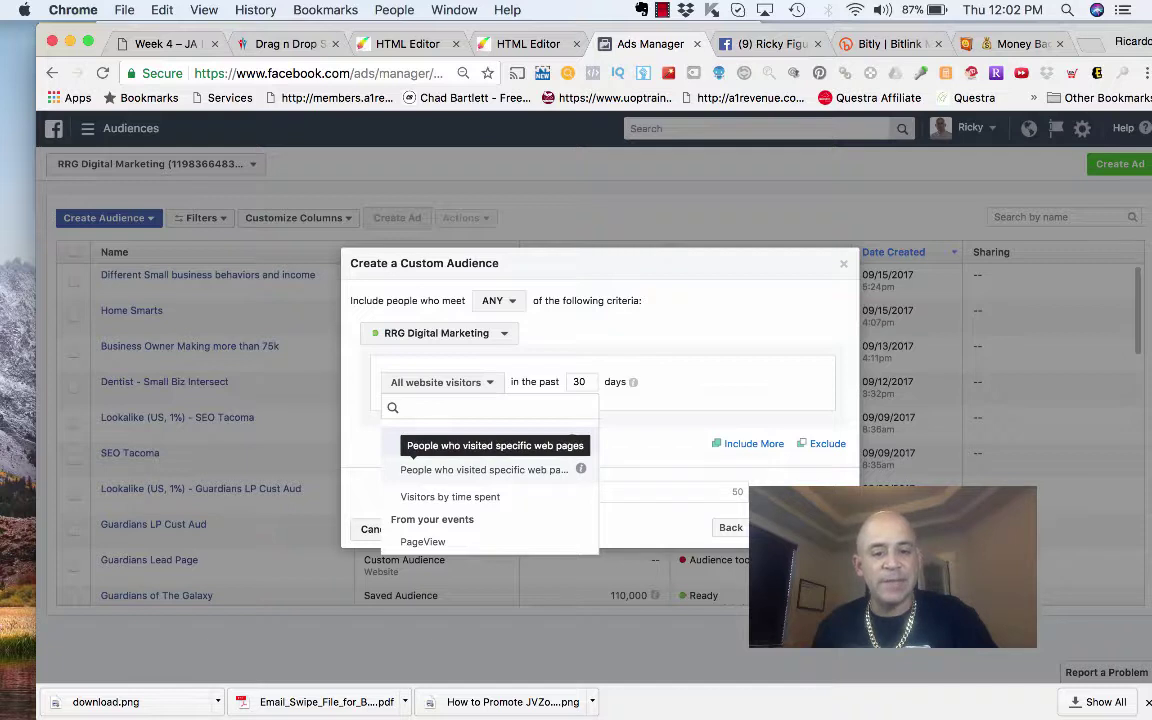
left_click(484, 469)
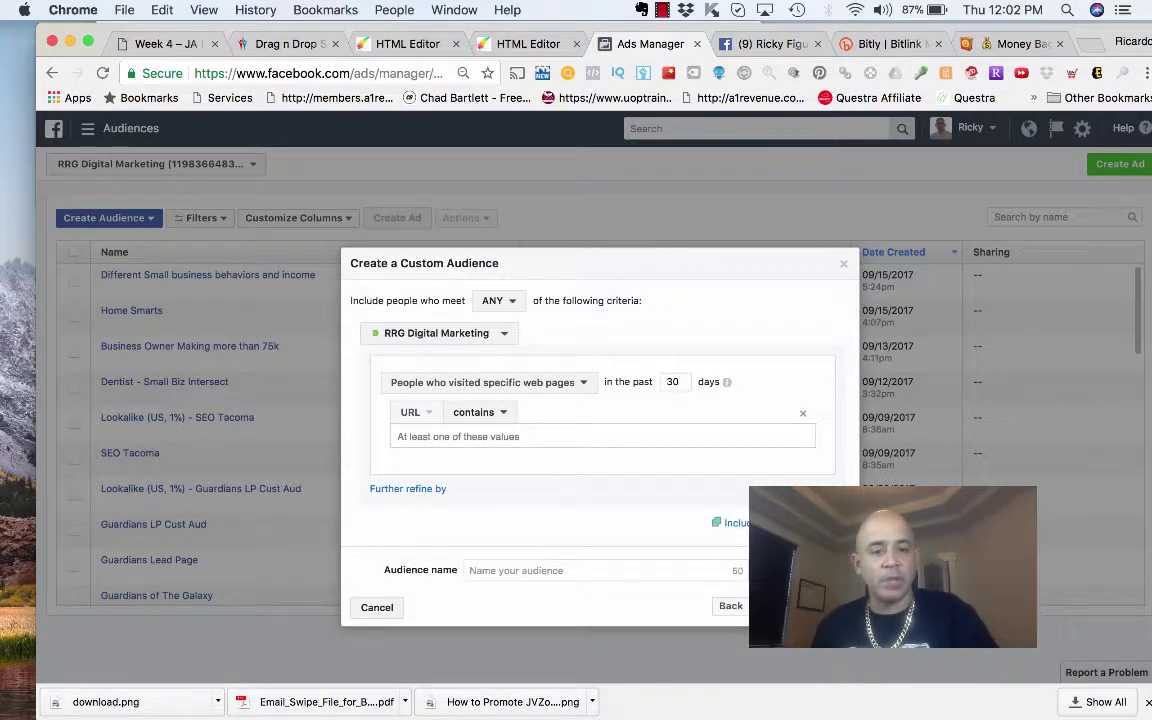
left_click(456, 436)
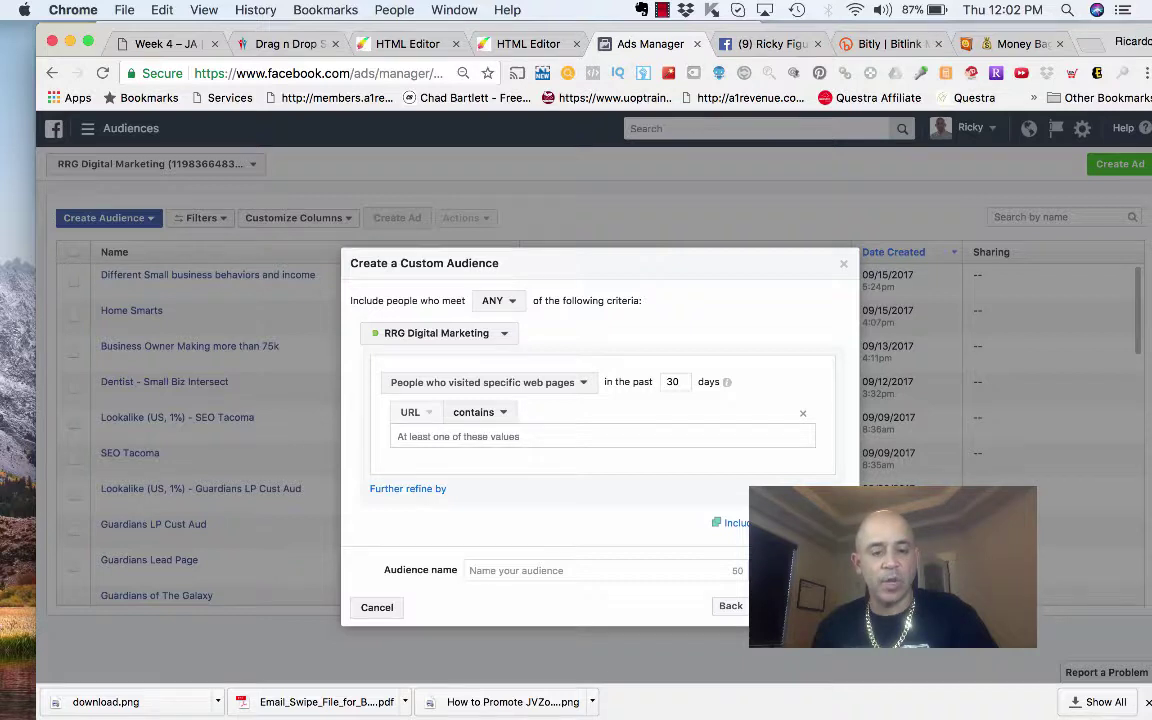
key("super+v")
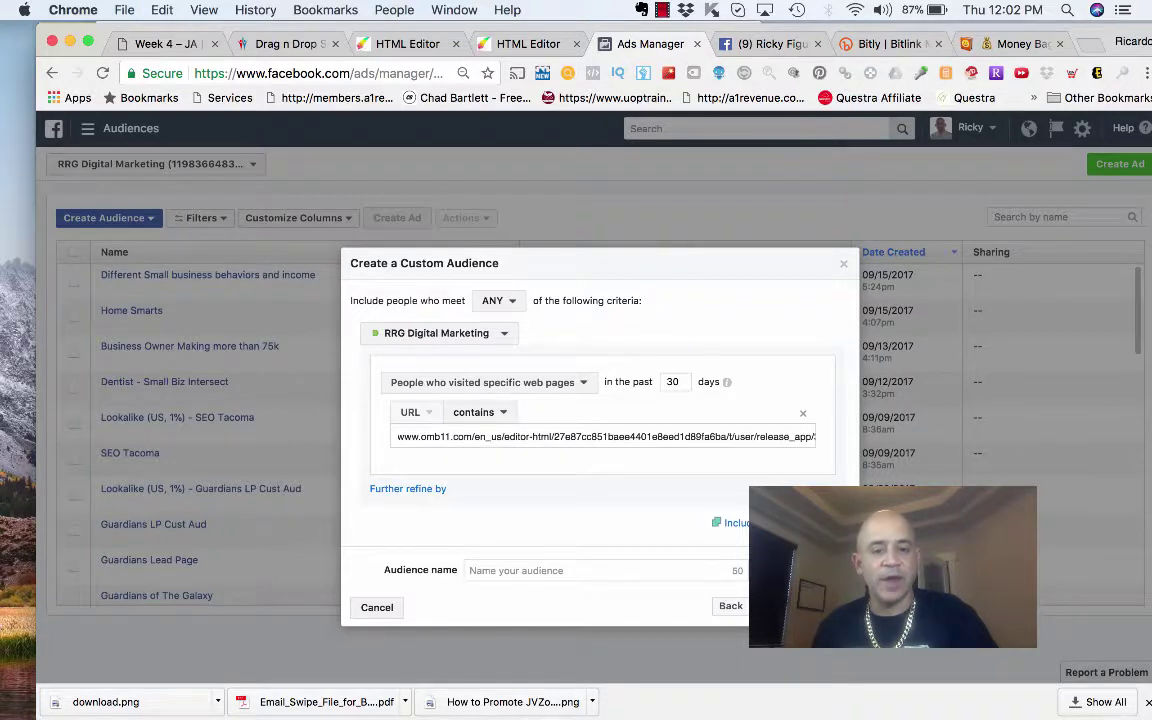
key("Return")
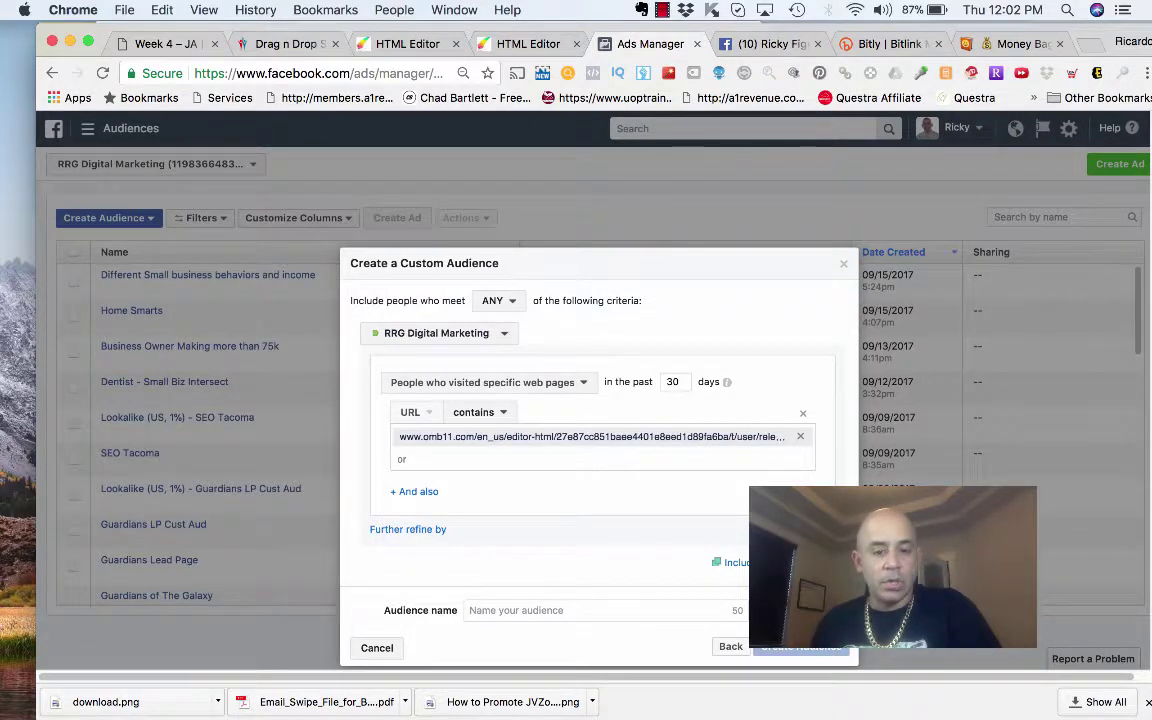
Name the custom audience "Cust. Aud. LP", and check it against the landing page preview.
left_click(540, 610)
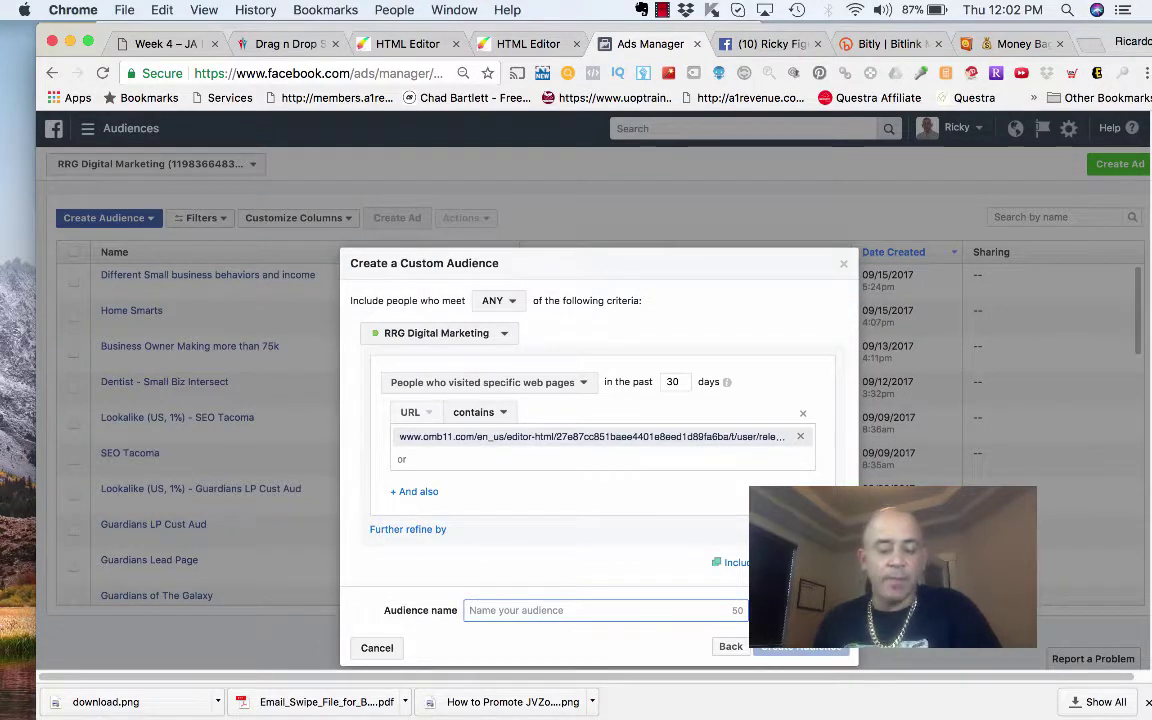
type("Cust.")
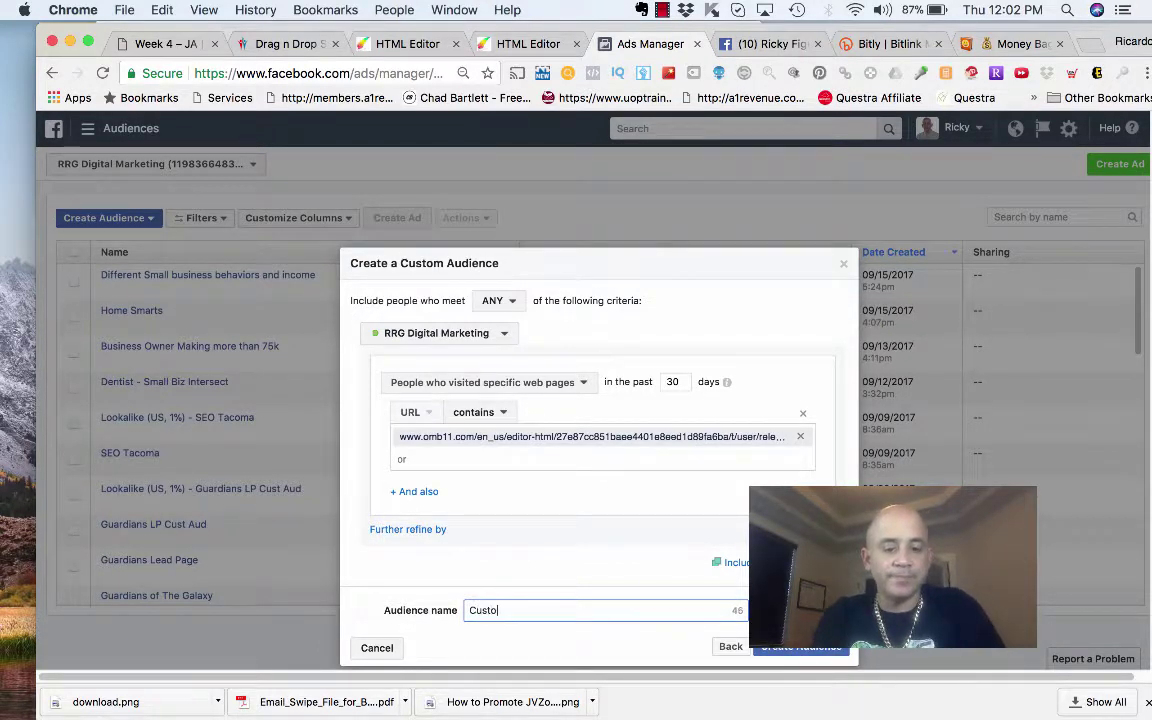
type(" Aud")
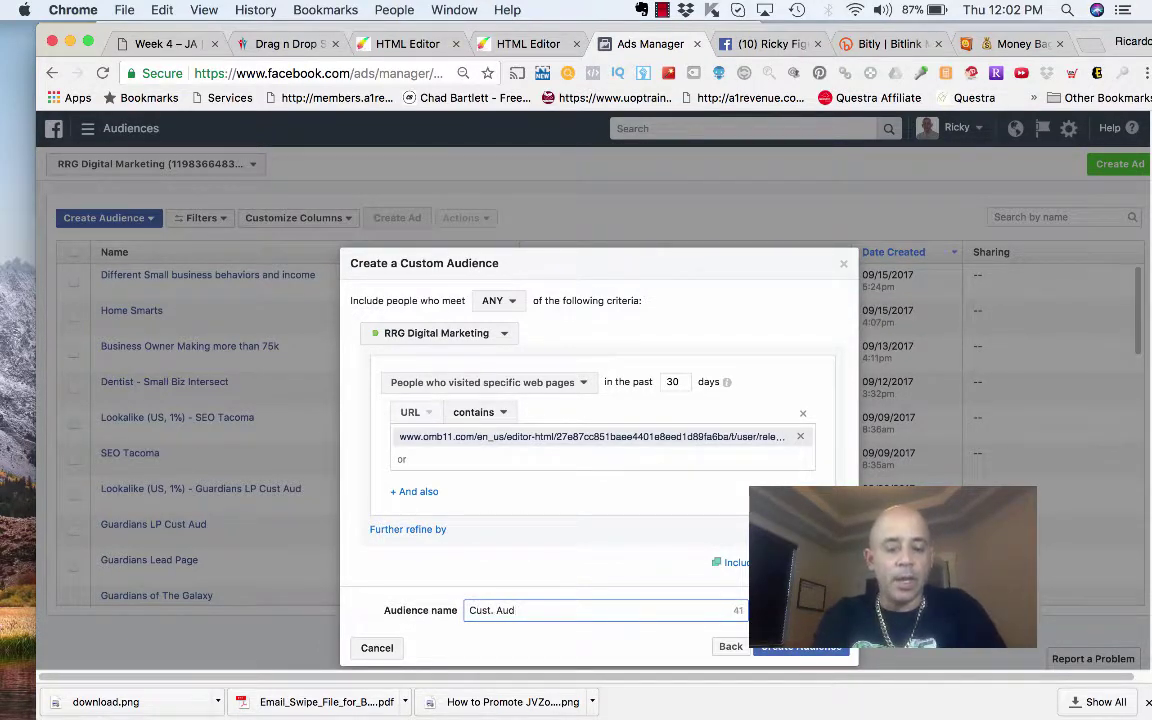
type(". LP")
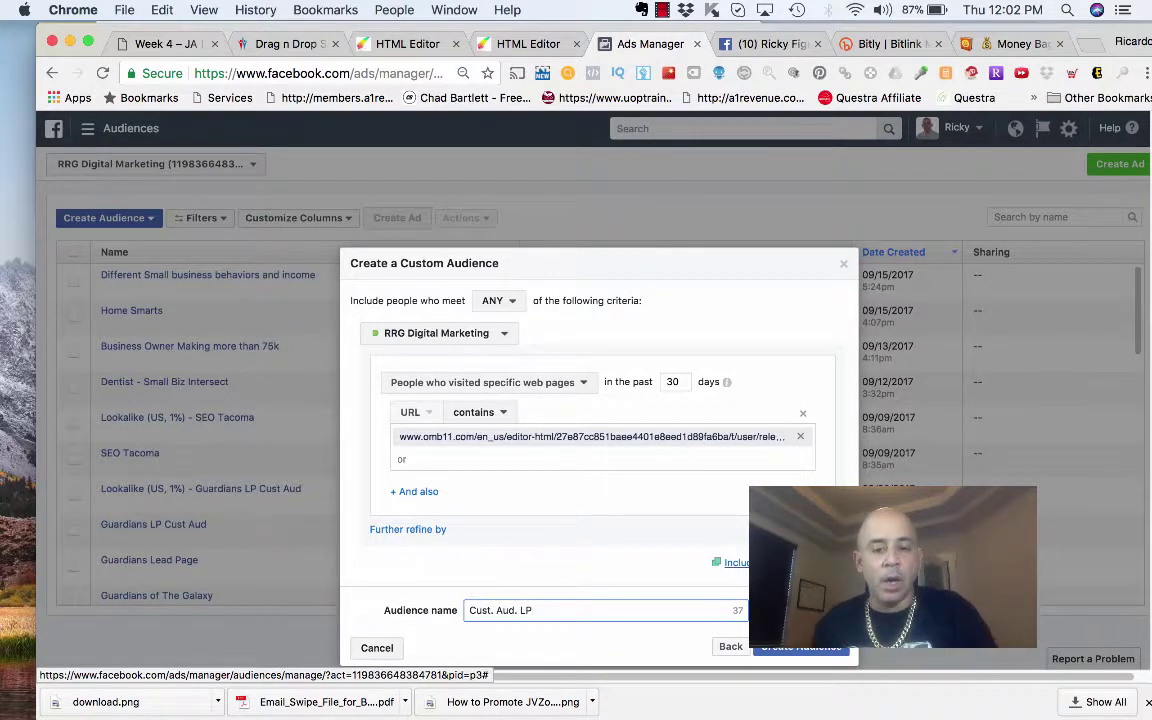
left_click(405, 44)
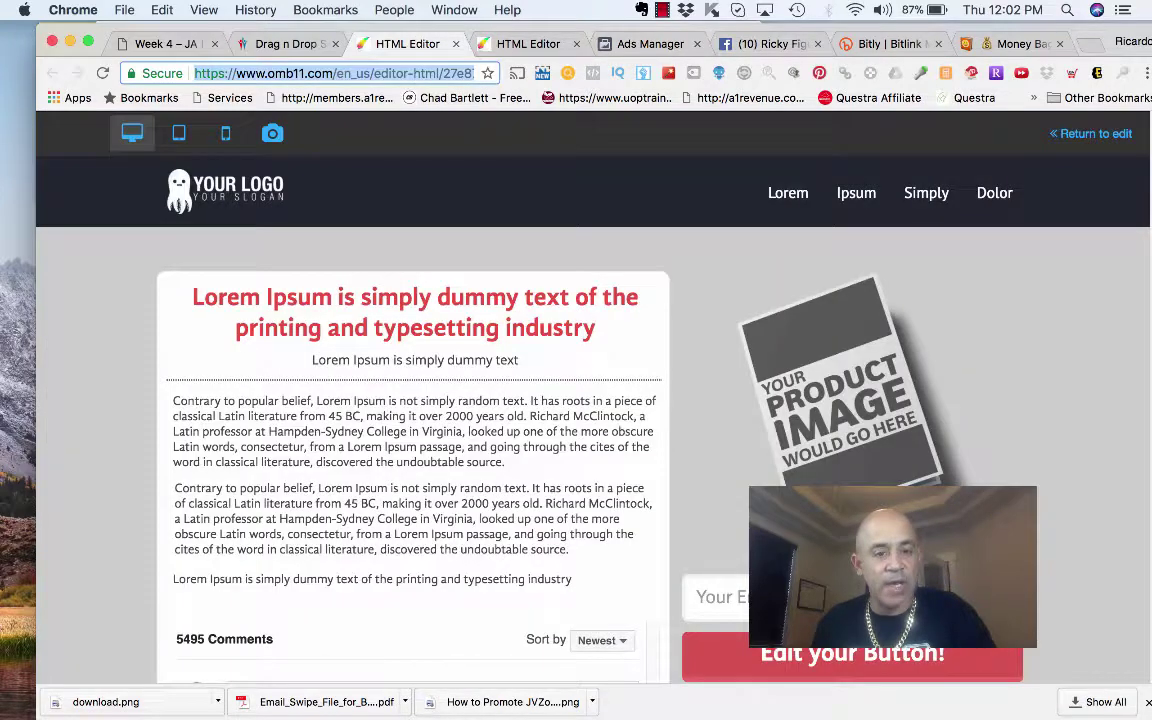
left_click(648, 44)
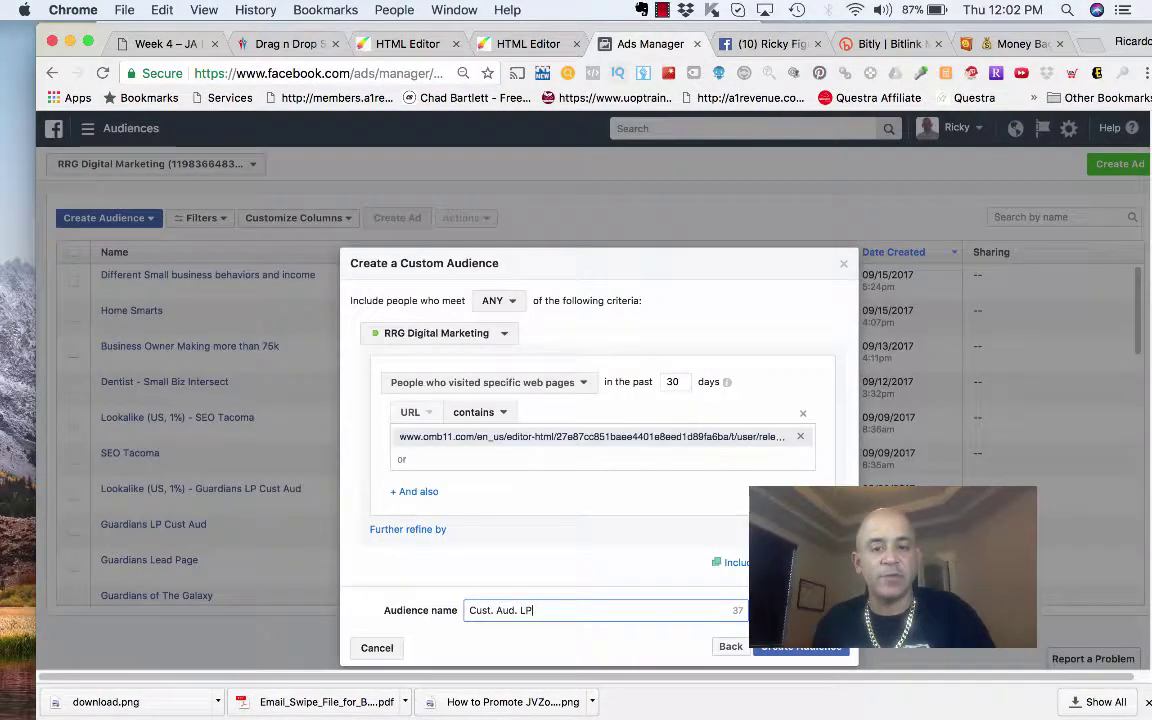
Set the visitor time window of the custom audience to the past 180 days.
left_click(680, 382)
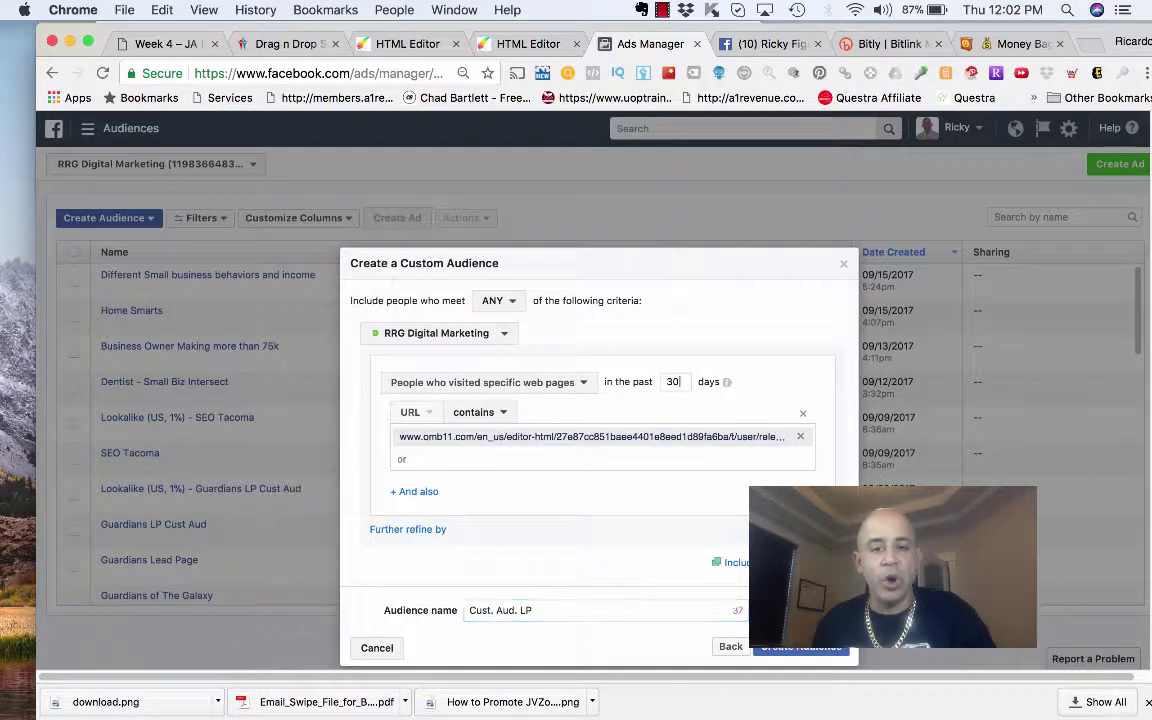
key("BackSpace")
key("BackSpace")
type("180")
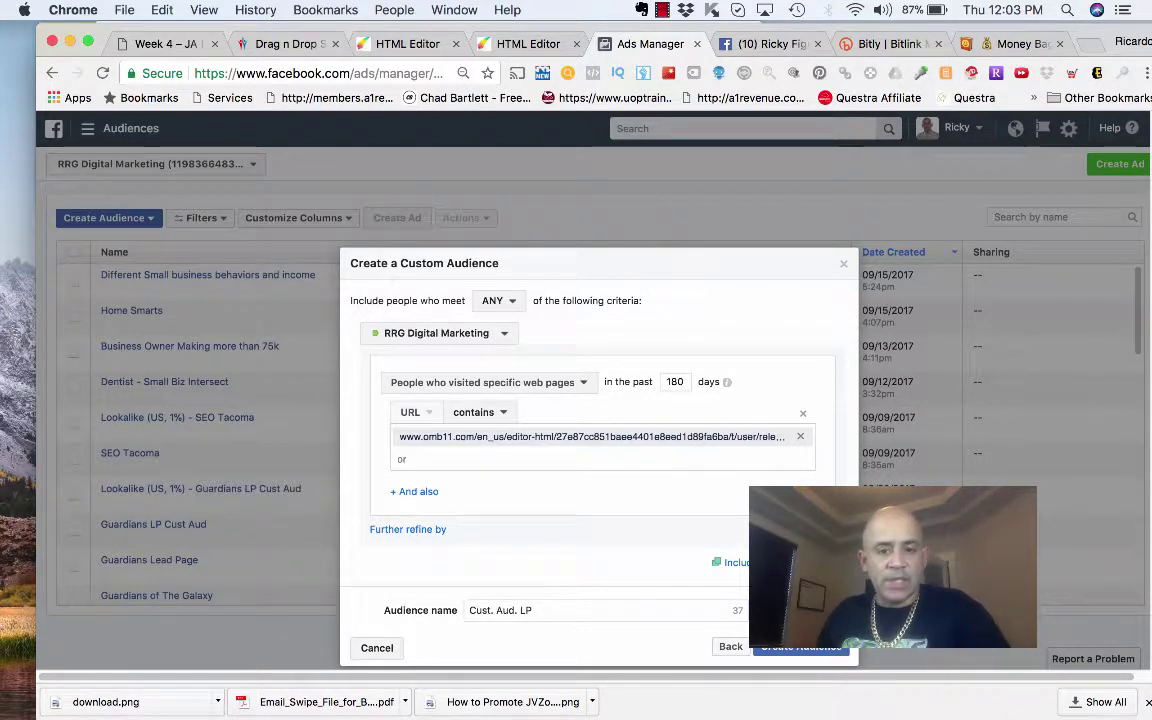
Set the visitor time window of the included web page criterion to the past 30 days.
double_click(675, 382)
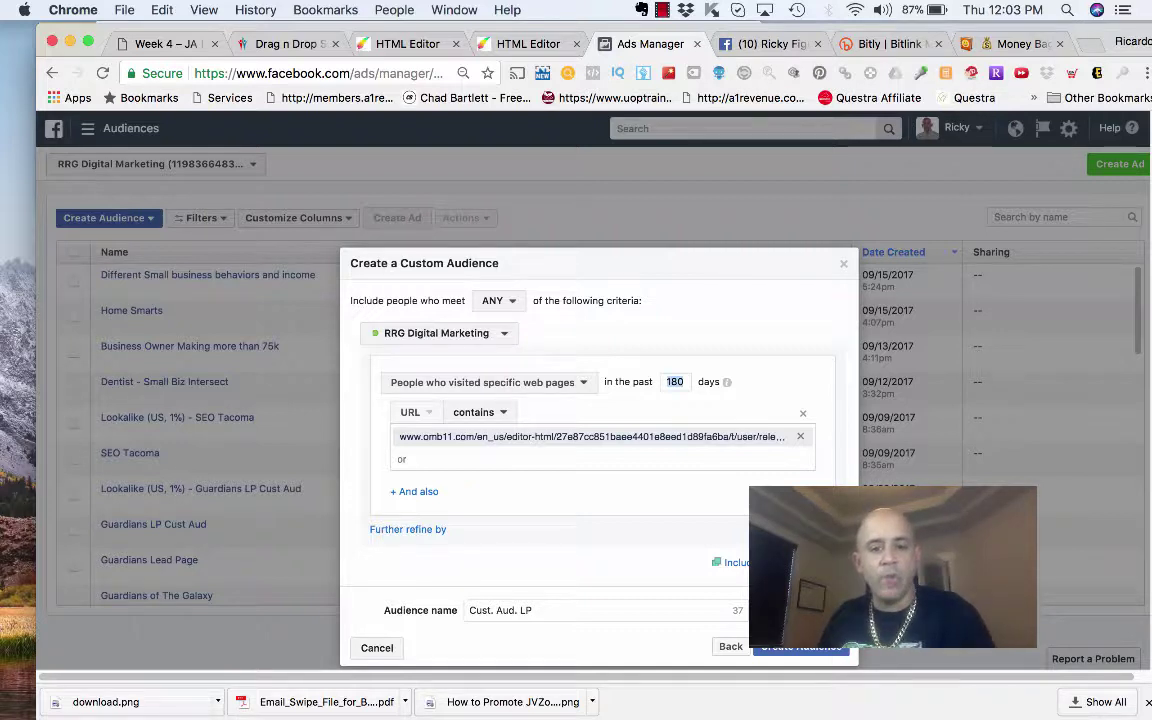
left_click(675, 382)
double_click(675, 382)
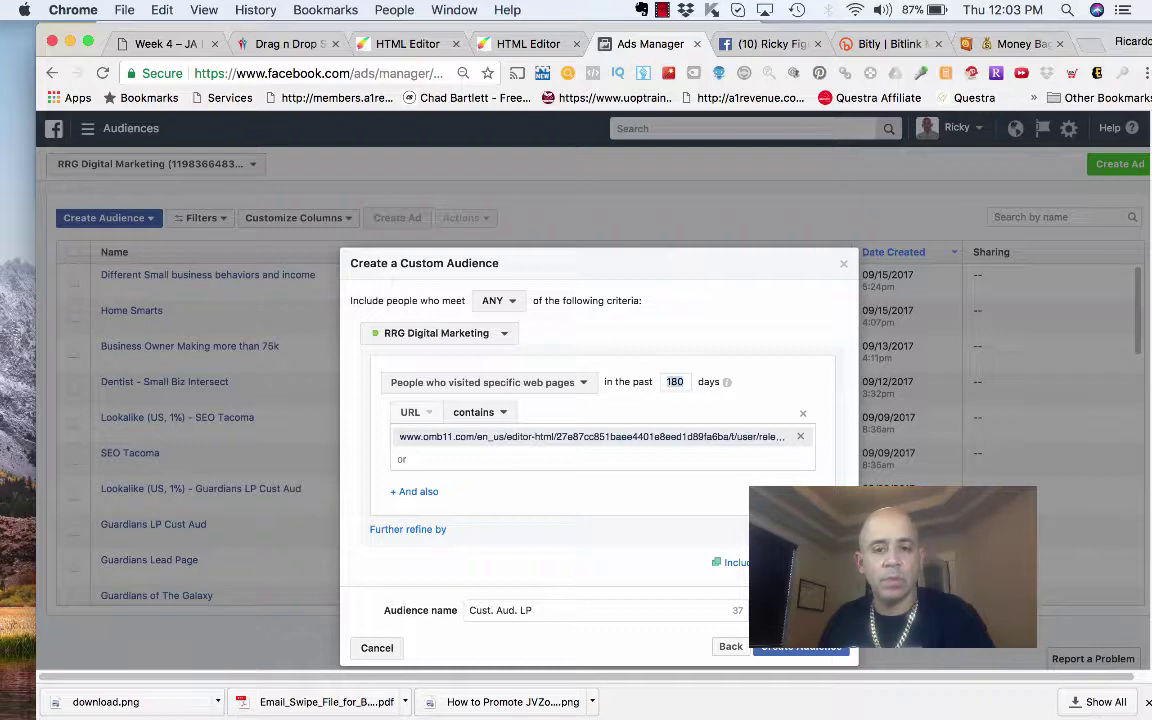
type("30")
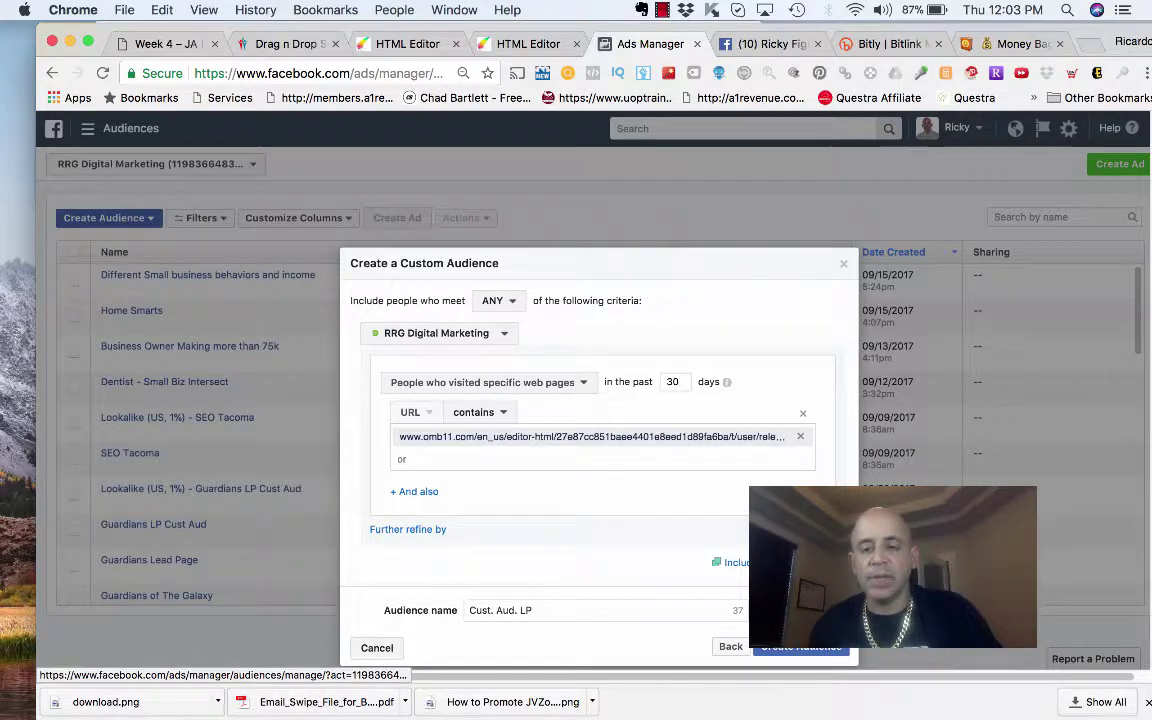
Add an exclusion to the custom audience for people who visited specific web pages.
left_click(818, 562)
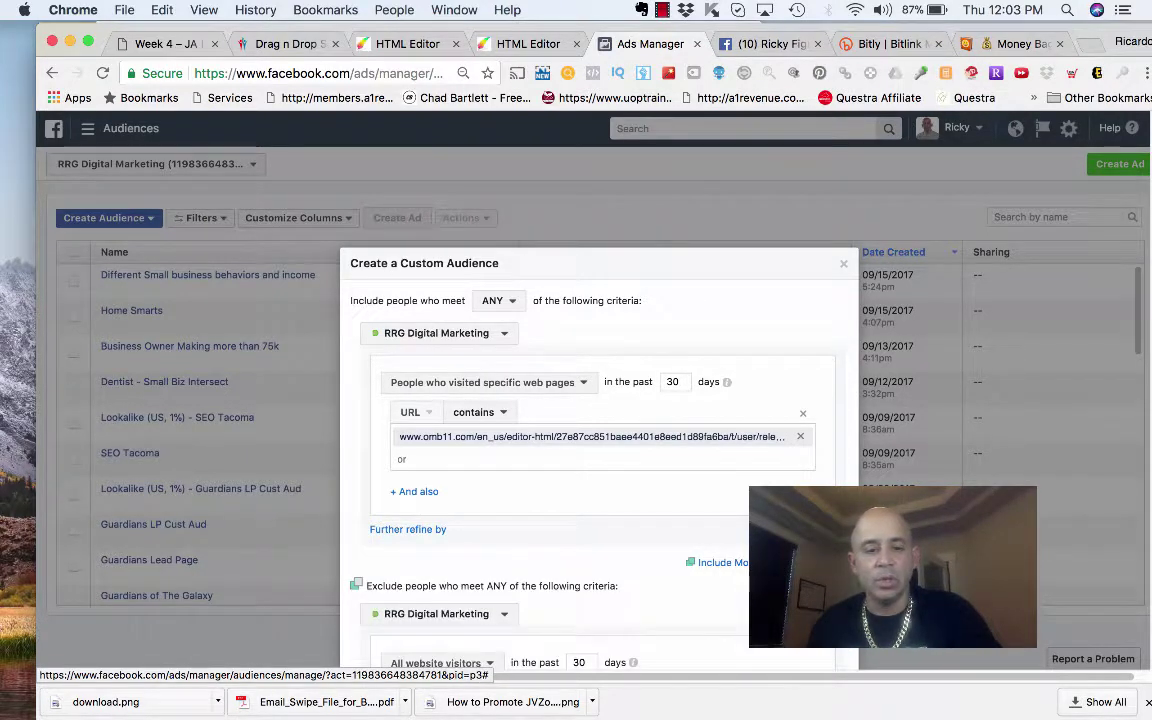
scroll(600, 460, "down", 1)
left_click(436, 618)
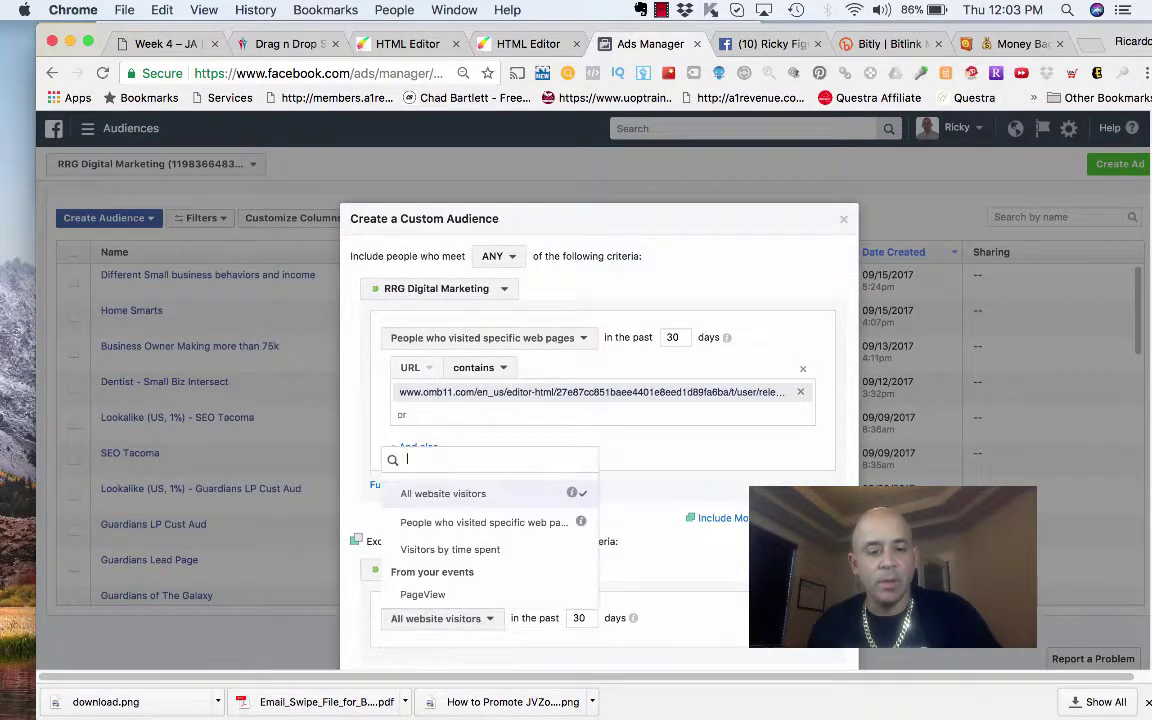
left_click(470, 517)
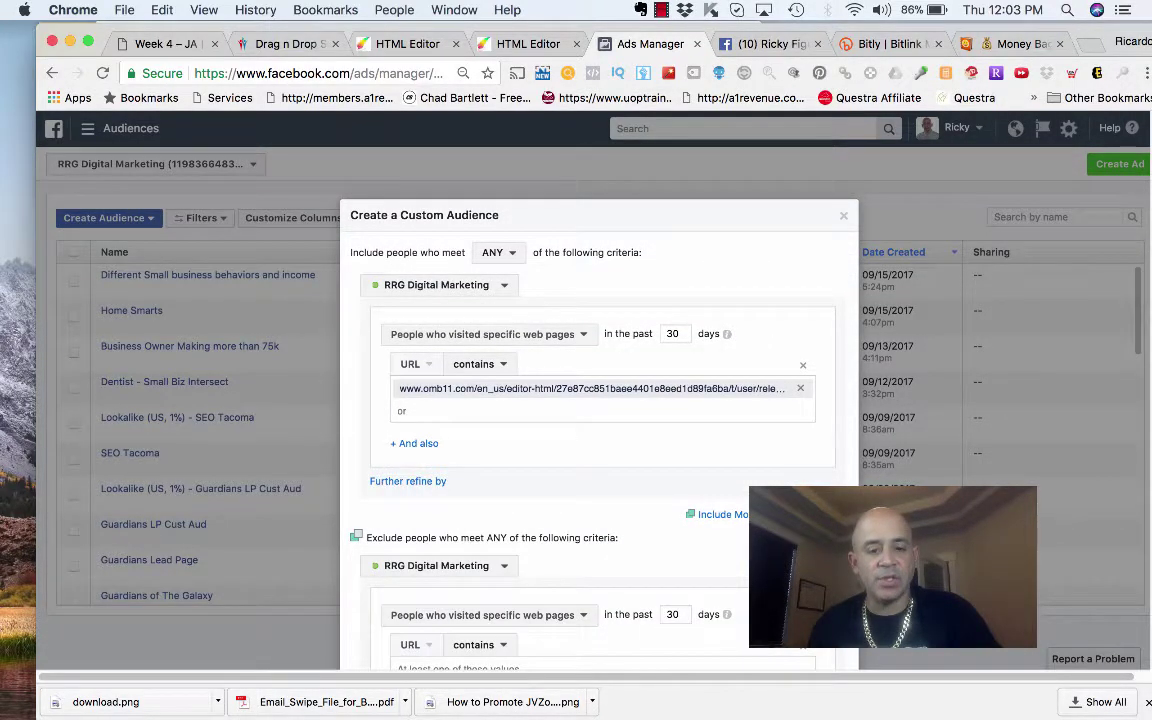
scroll(600, 420, "down", 1)
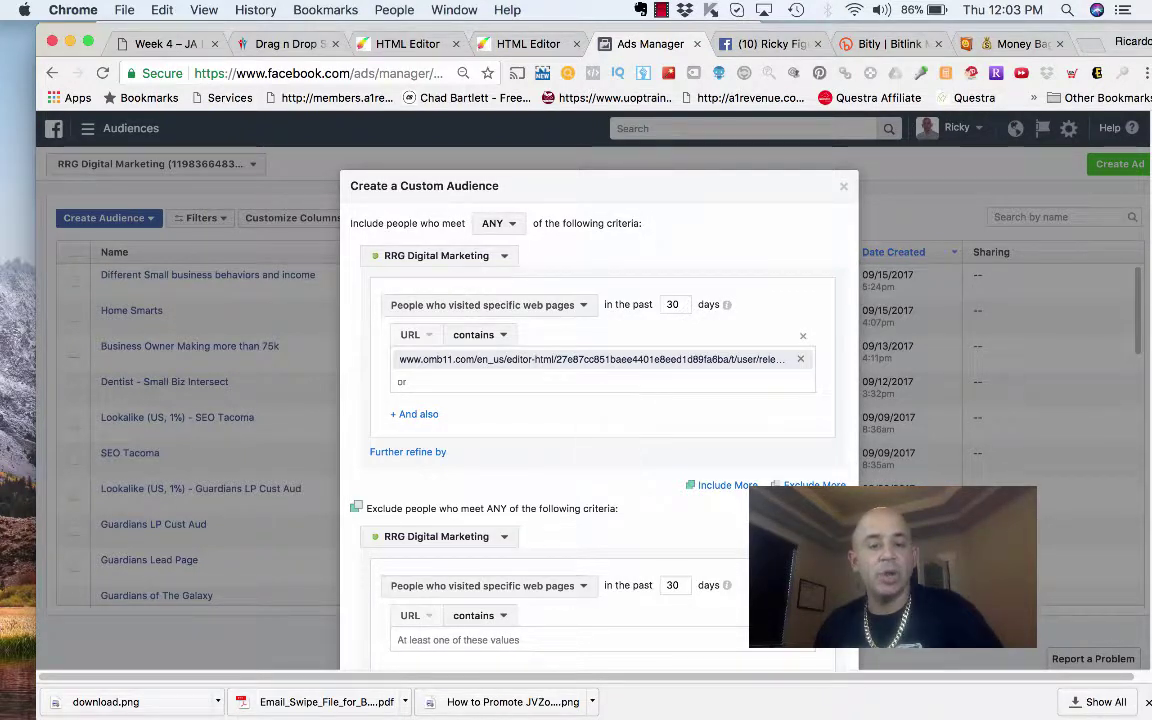
Check the landing page preview, and create the custom audience with the exclusion URL left empty.
left_click(400, 44)
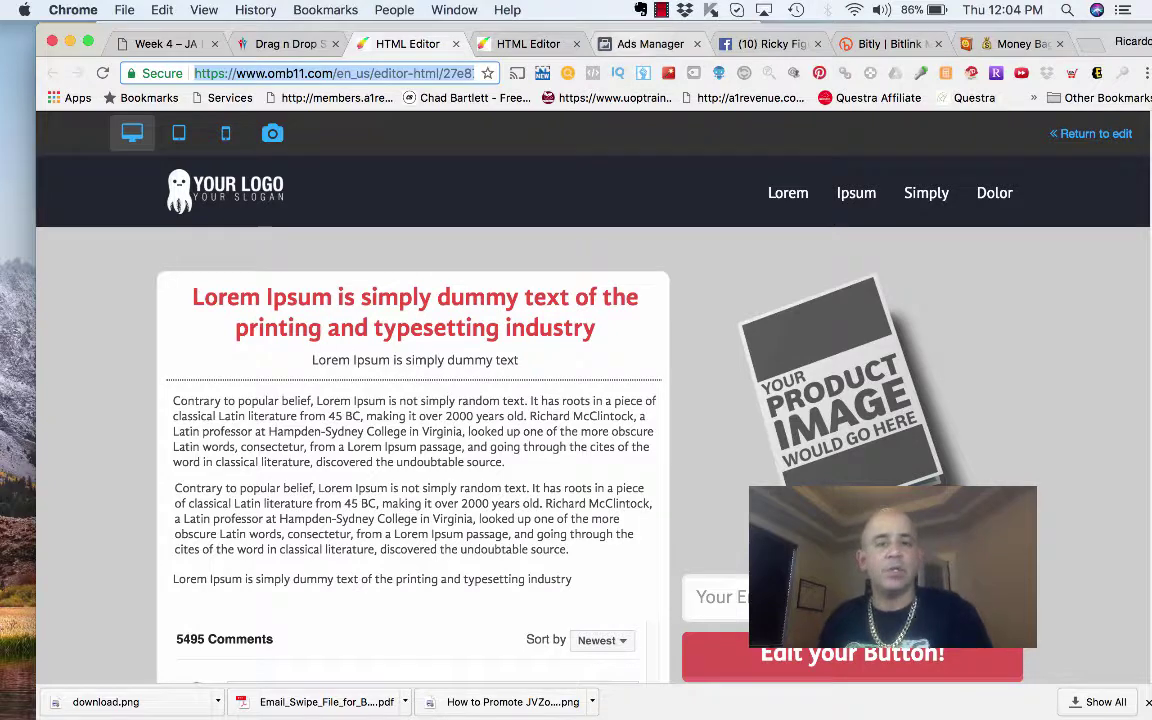
left_click(650, 44)
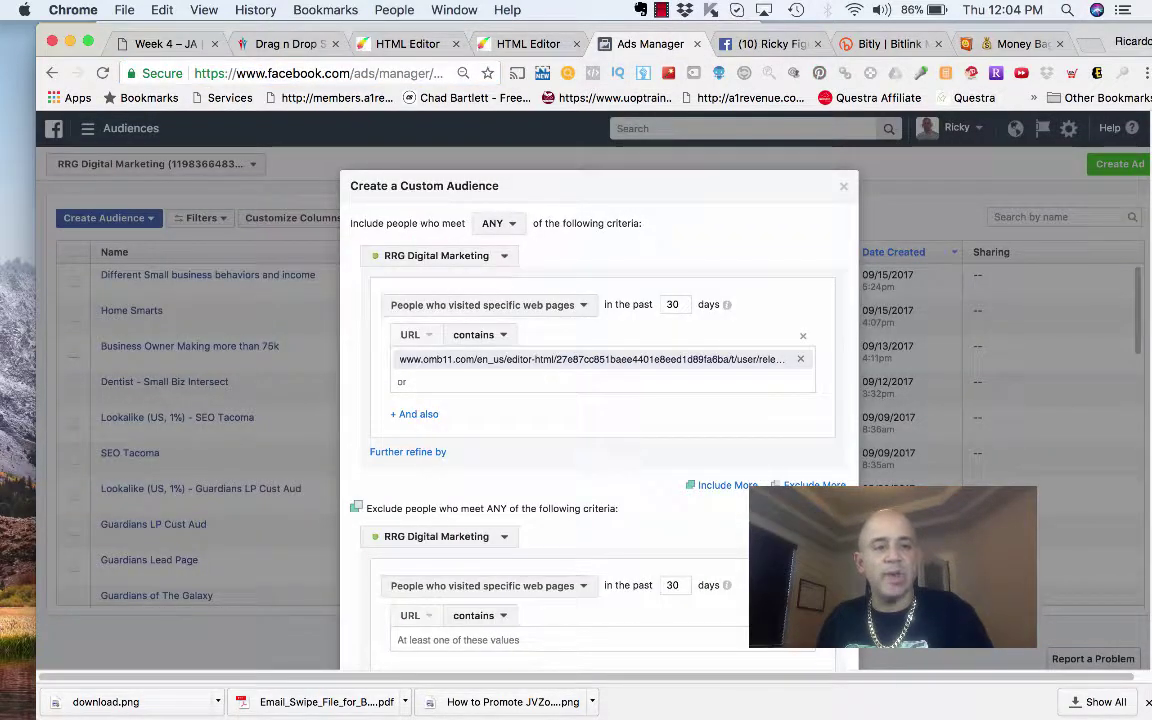
scroll(600, 420, "down", 1)
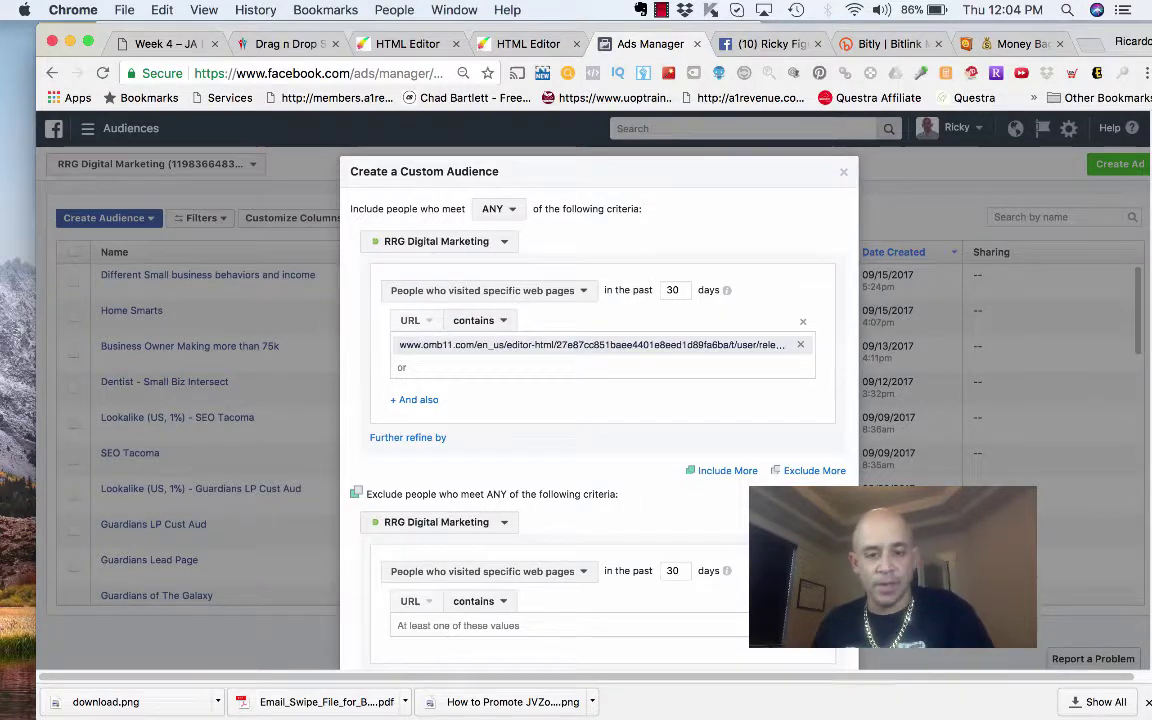
scroll(598, 400, "down", 1)
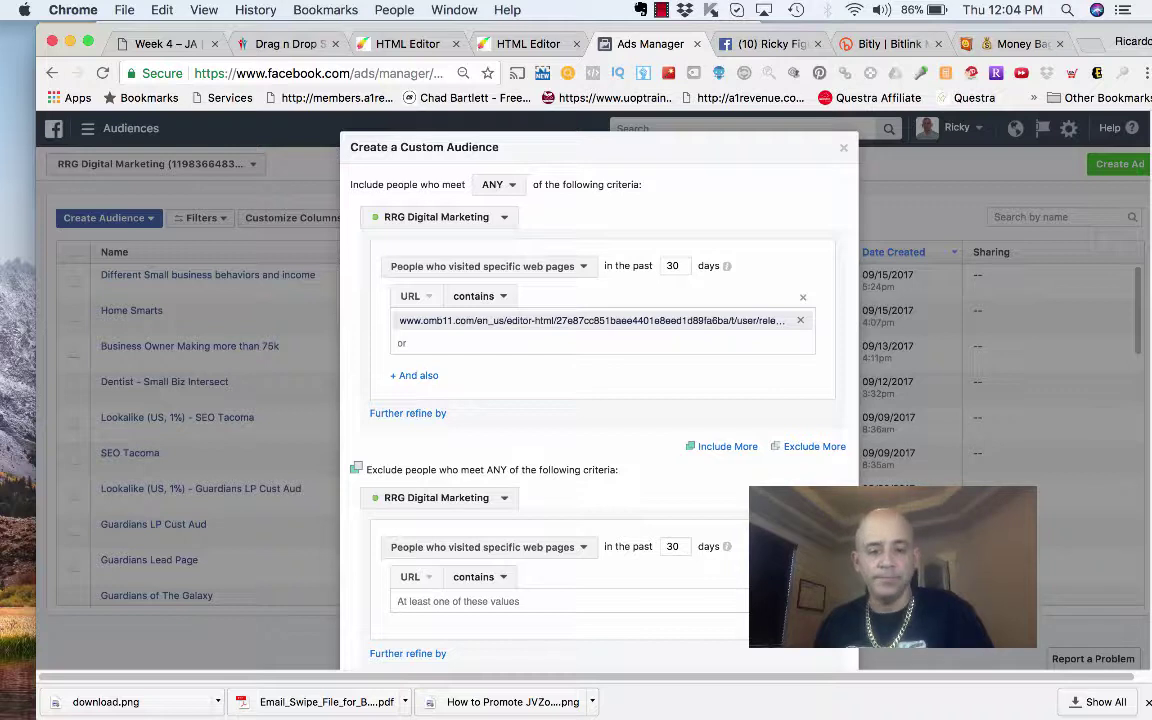
scroll(598, 400, "down", 1)
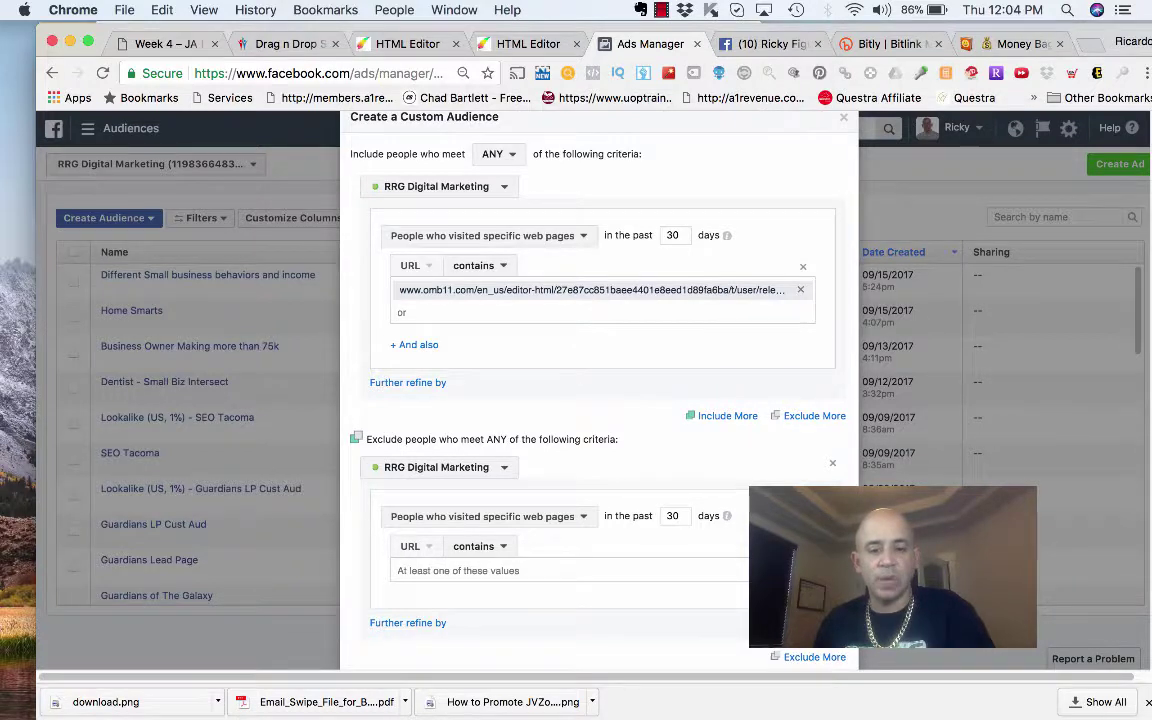
scroll(598, 400, "down", 3)
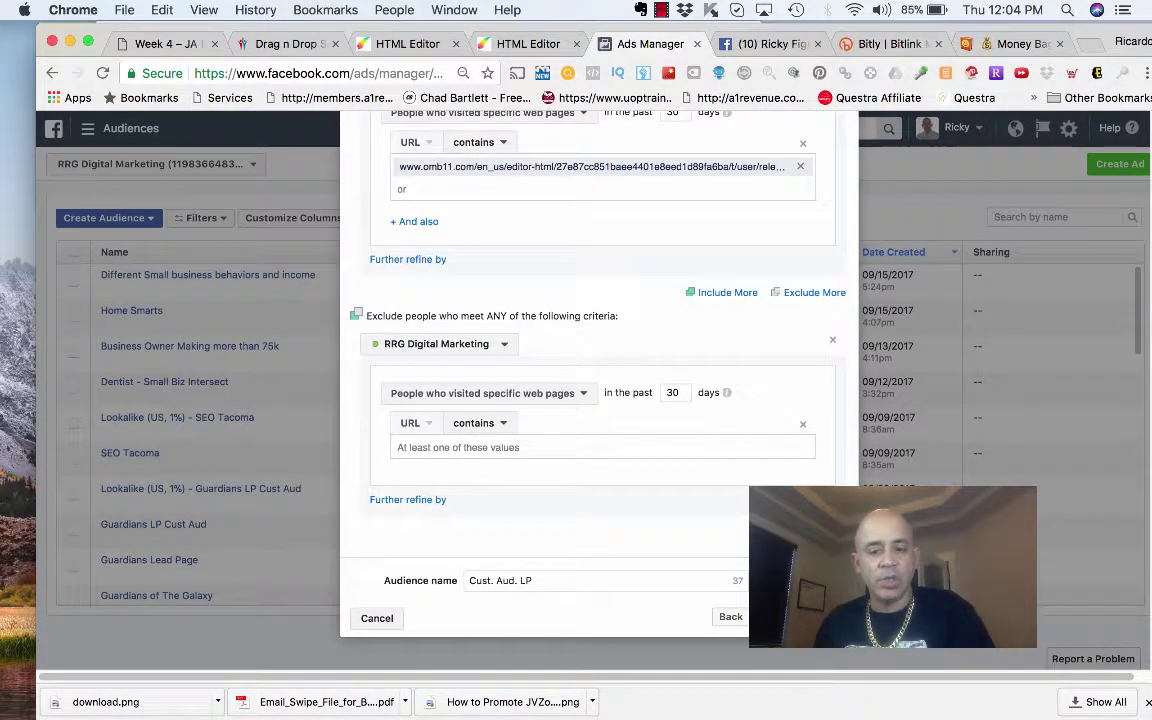
left_click(800, 617)
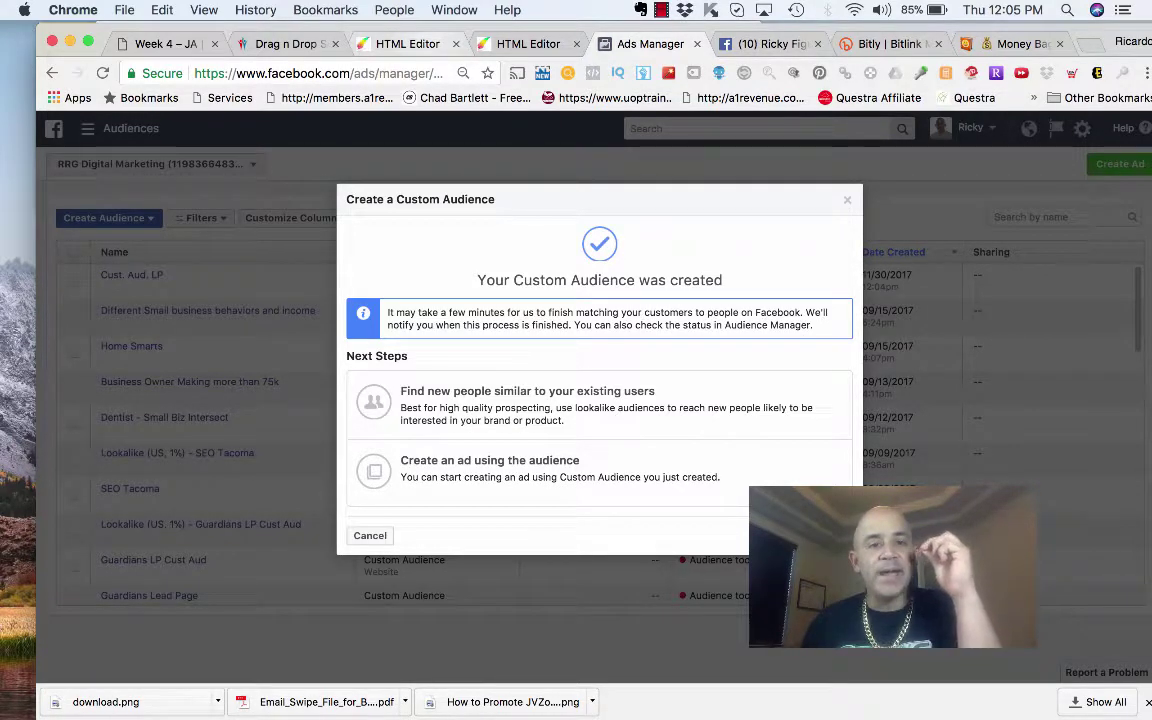
Review the landing page preview whose visitors feed the new custom audience, and return to Ads Manager.
left_click(406, 44)
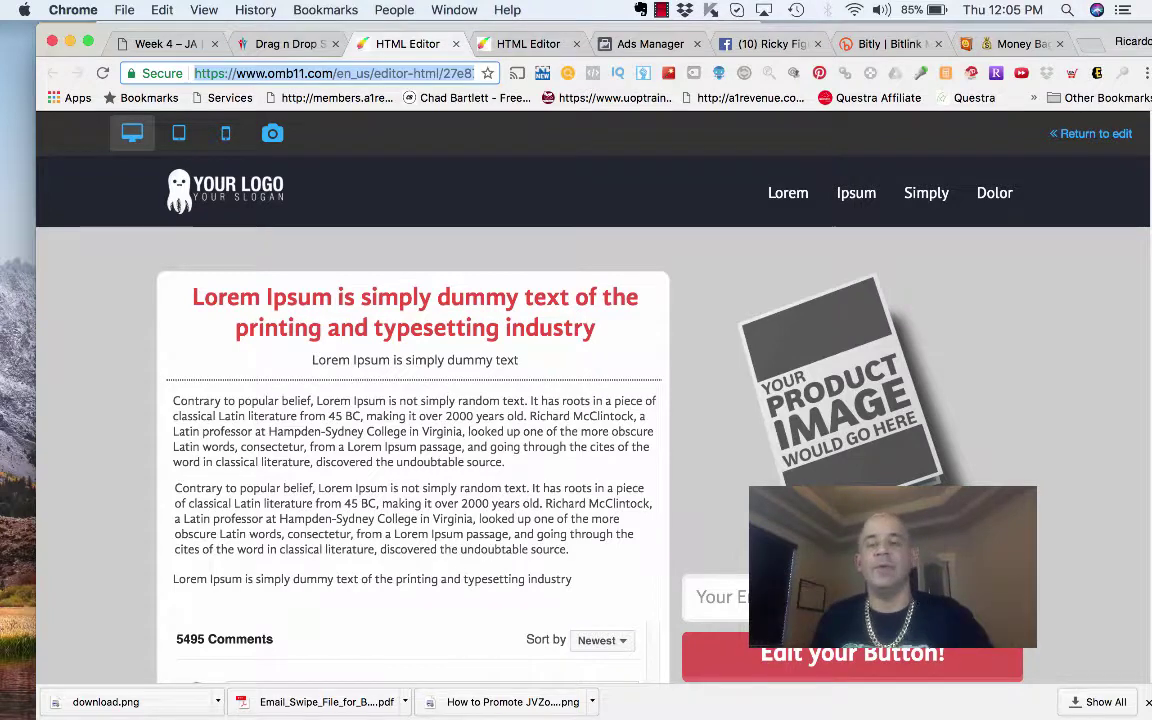
left_click(648, 44)
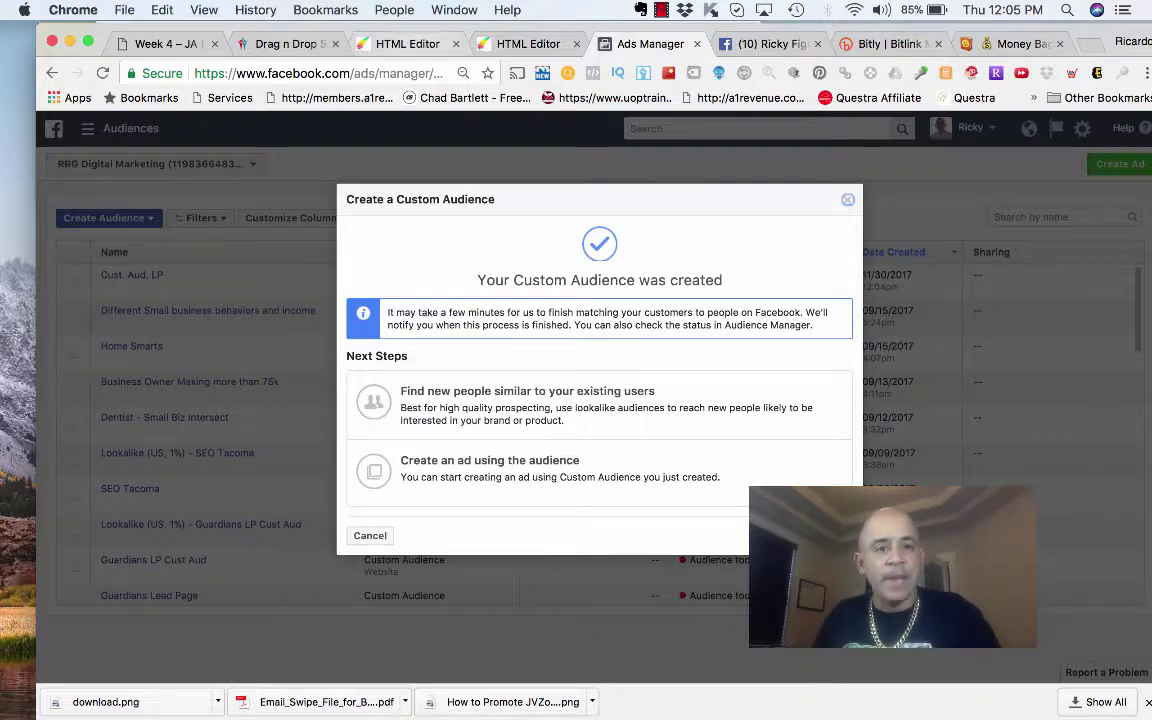
left_click(400, 44)
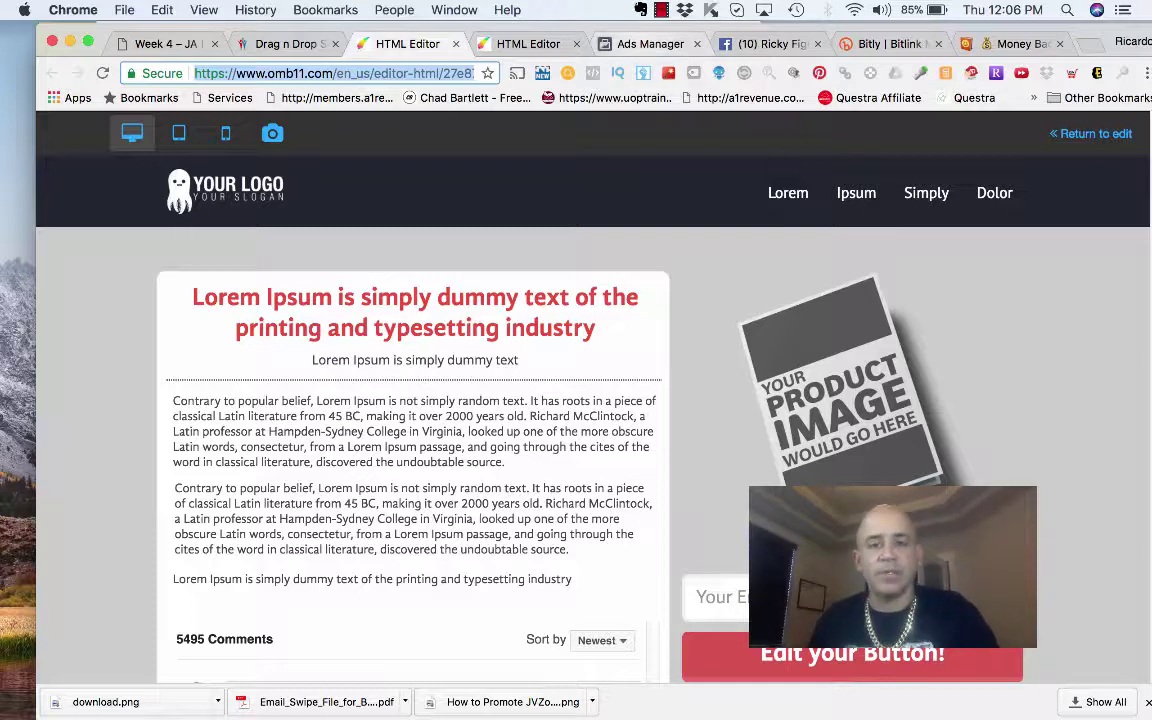
left_click(650, 44)
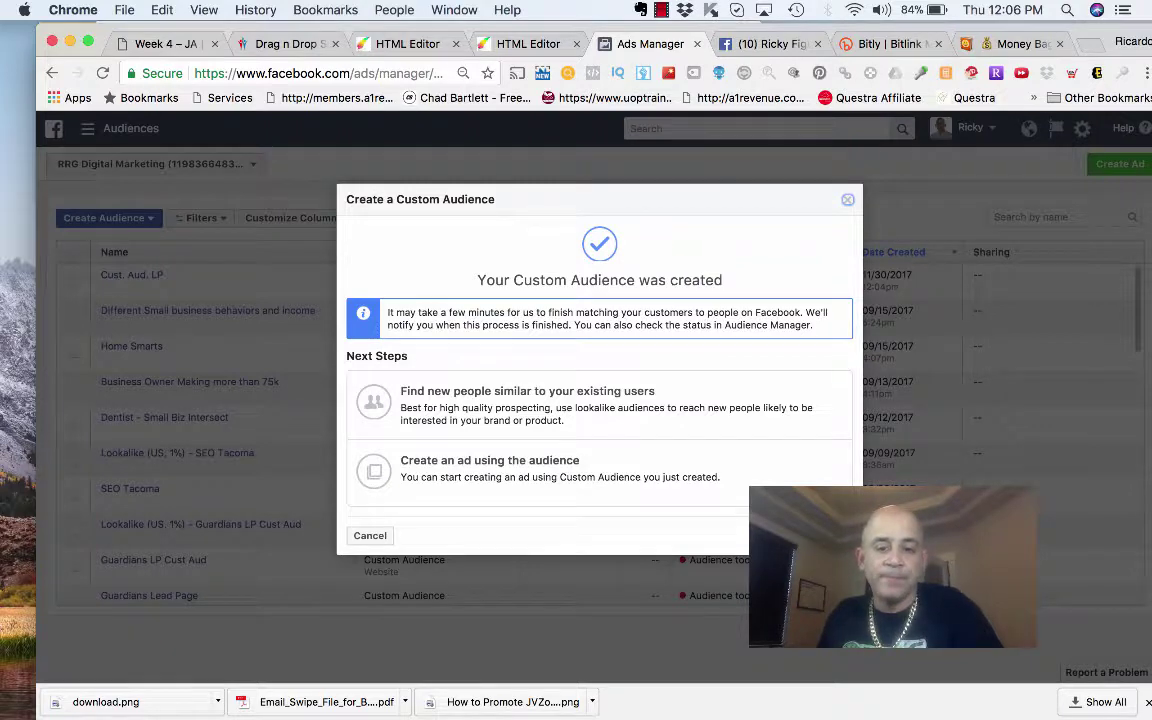
Start a lookalike audience to find new people similar to existing users, with "Cust. Aud. LP" as its source.
left_click(599, 405)
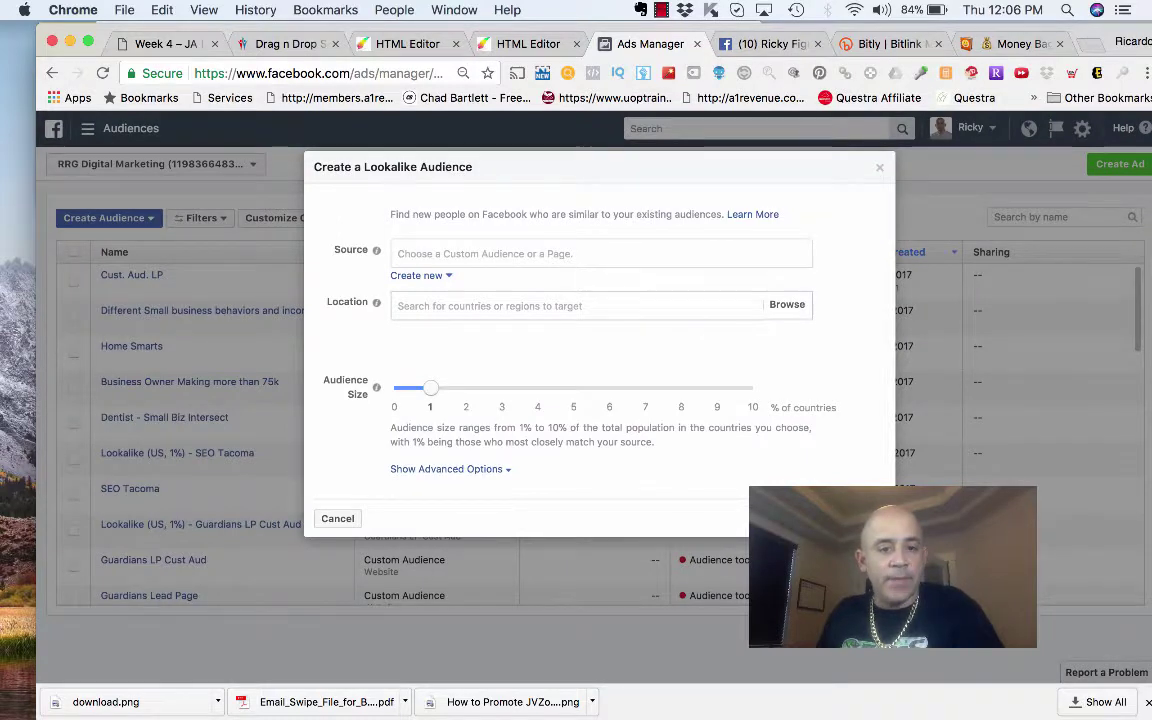
left_click(600, 254)
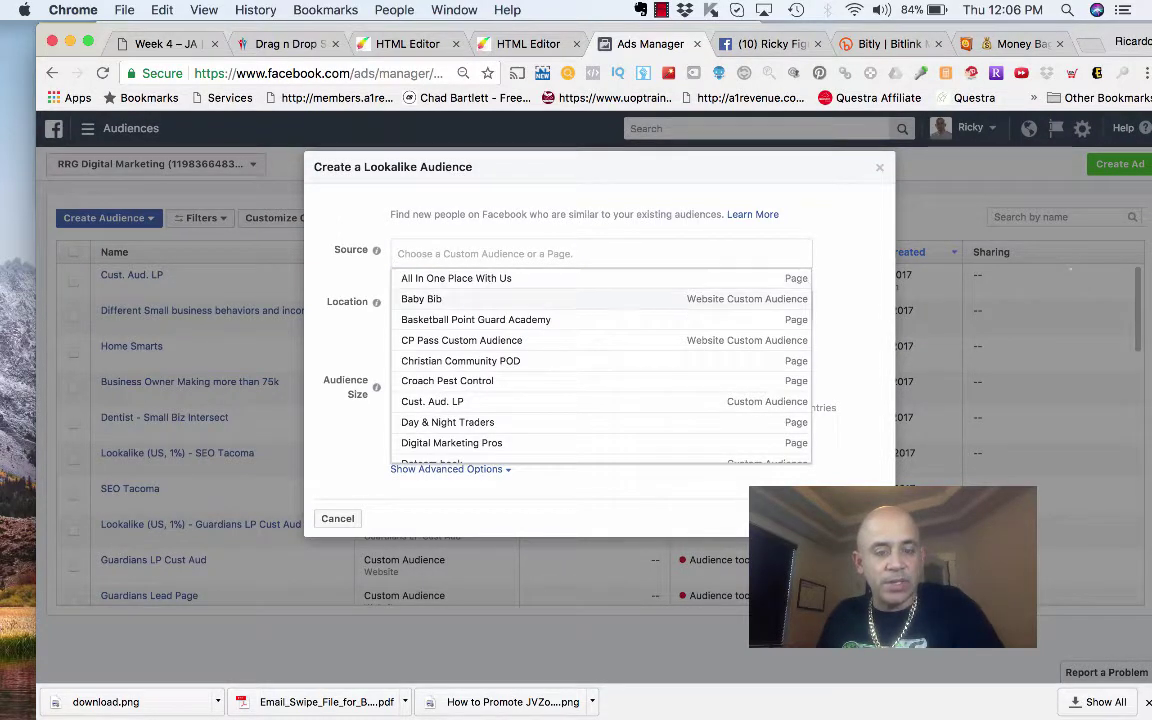
scroll(600, 360, "down", 1)
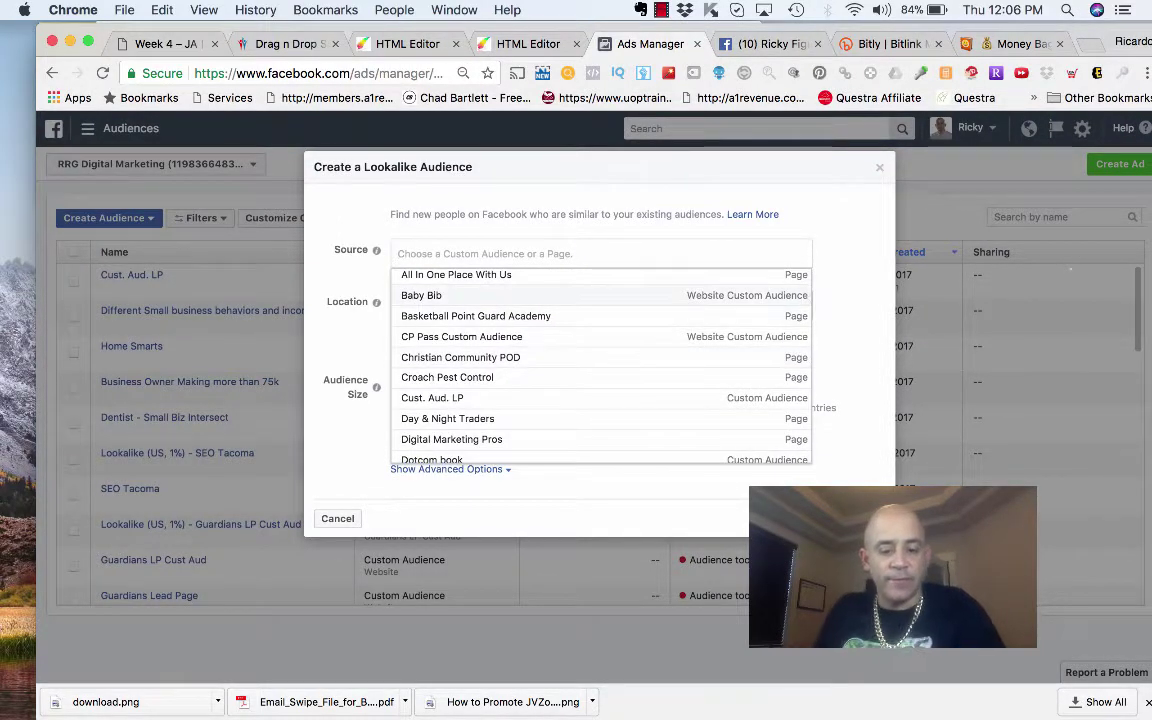
type("cust")
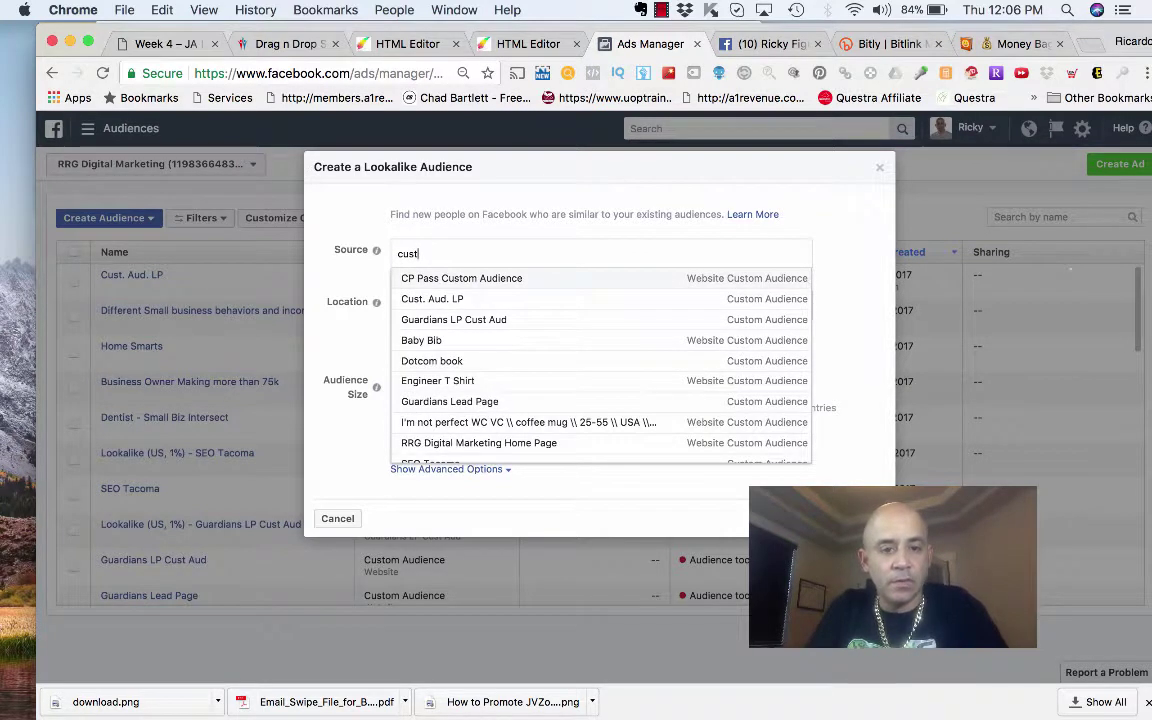
key("Down")
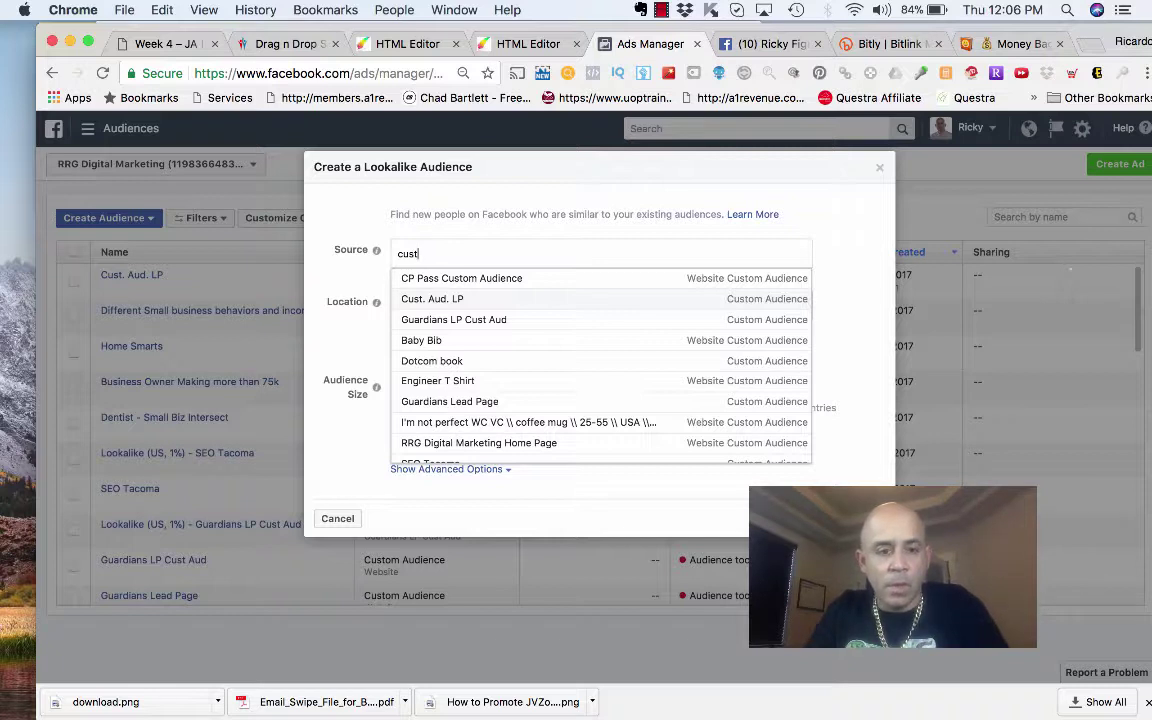
scroll(601, 366, "down", 1)
scroll(601, 366, "up", 1)
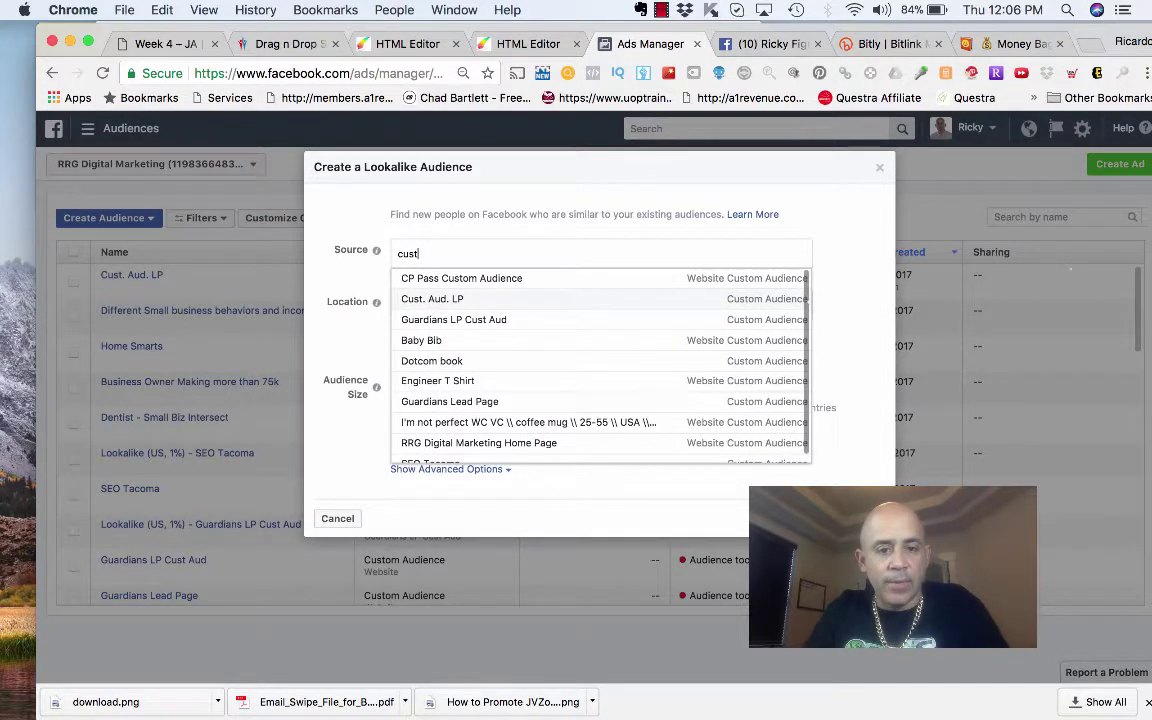
key("Return")
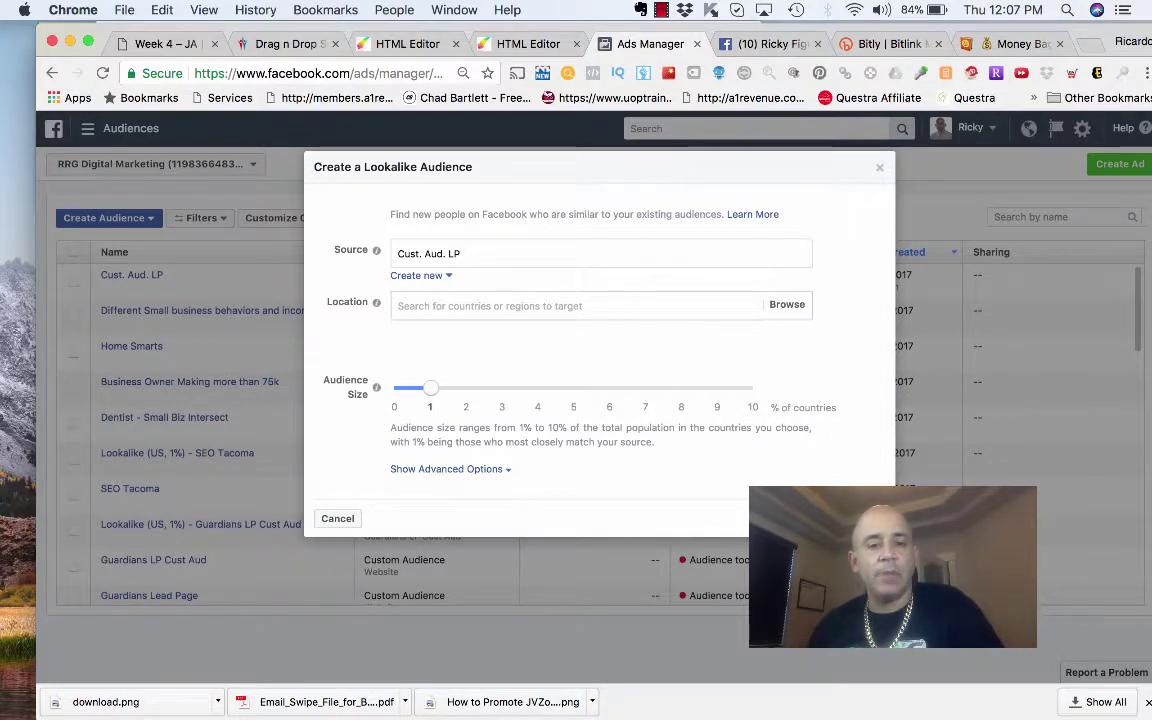
left_click(463, 254)
key("super+a")
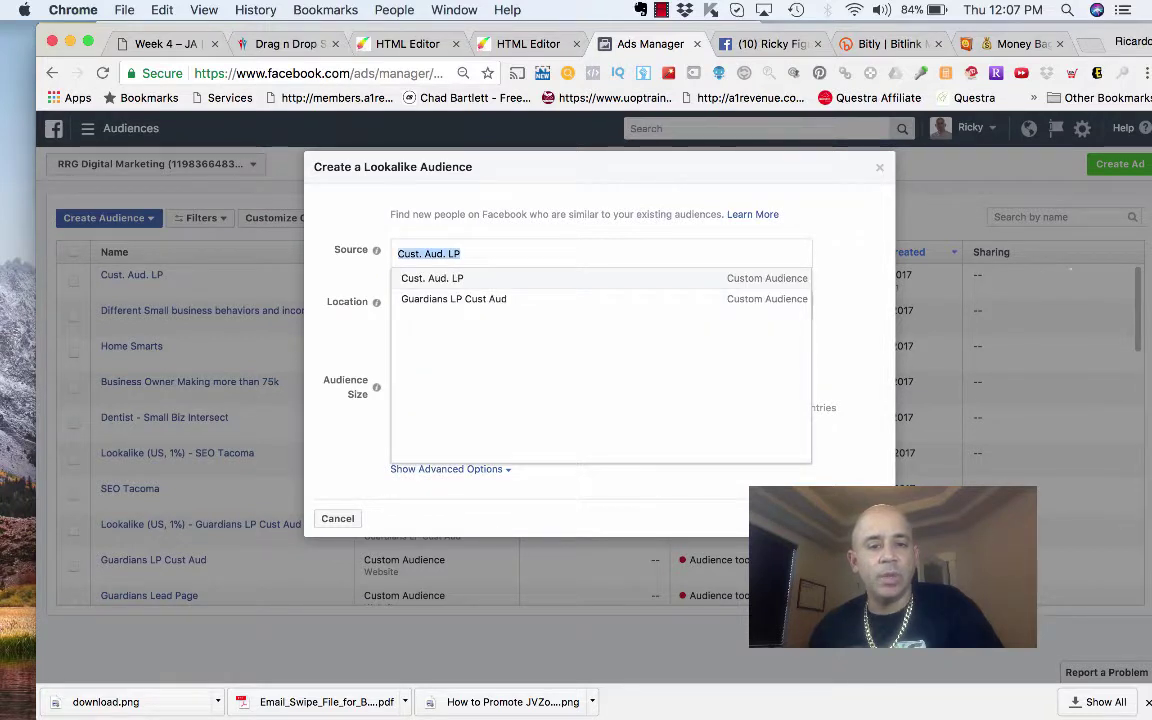
key("Return")
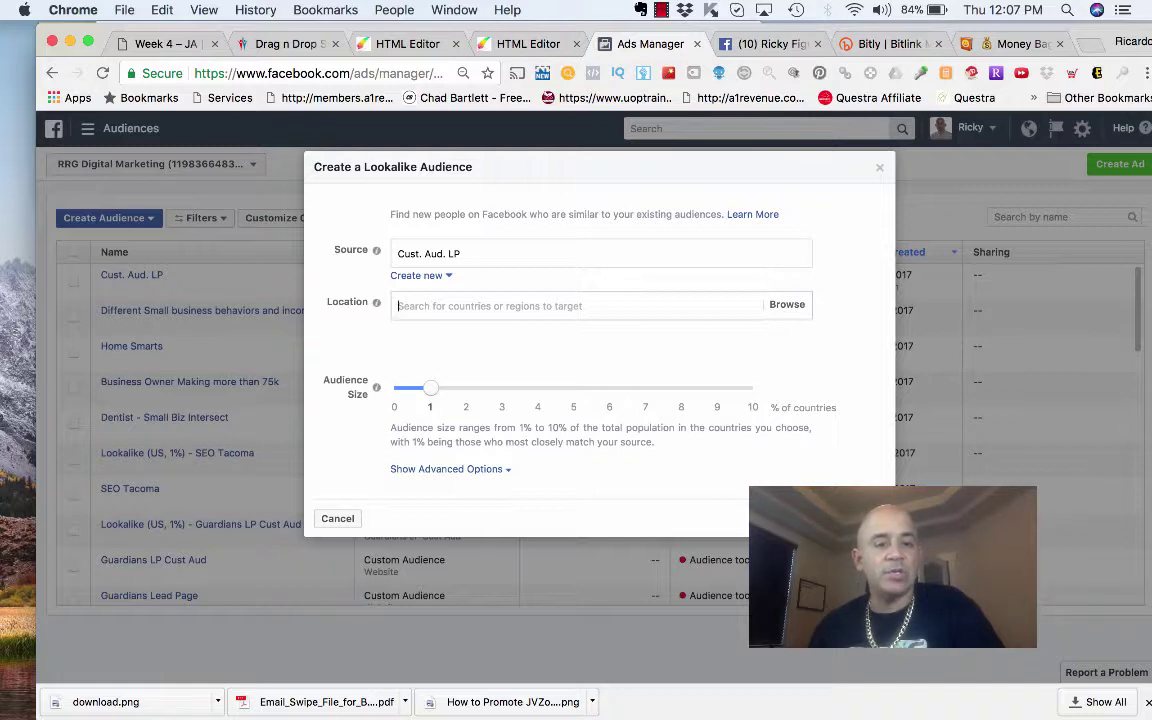
Set the location of the lookalike audience to United States.
left_click(787, 305)
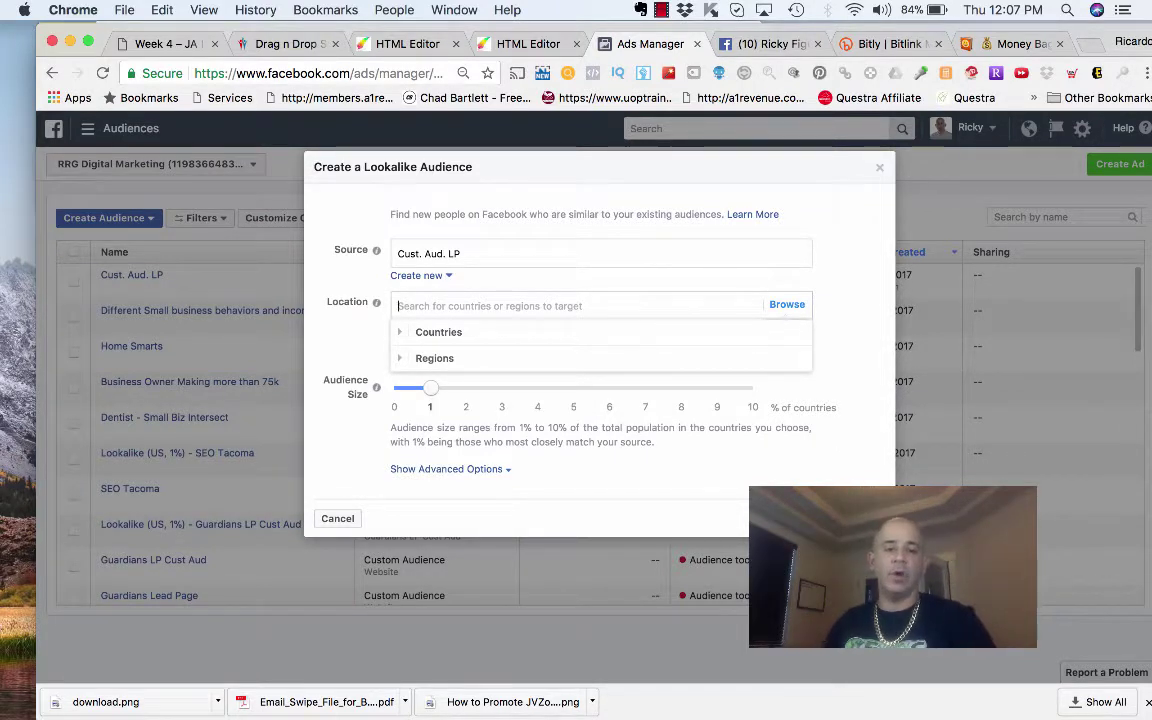
type("United")
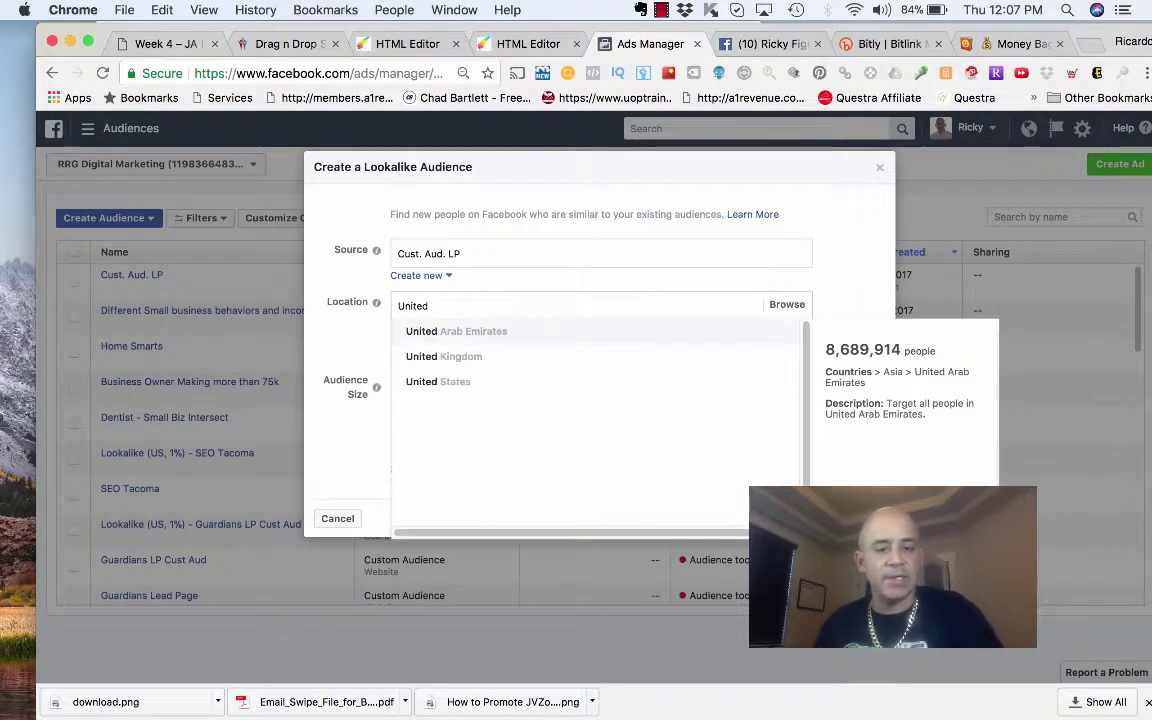
key("Down")
key("Down")
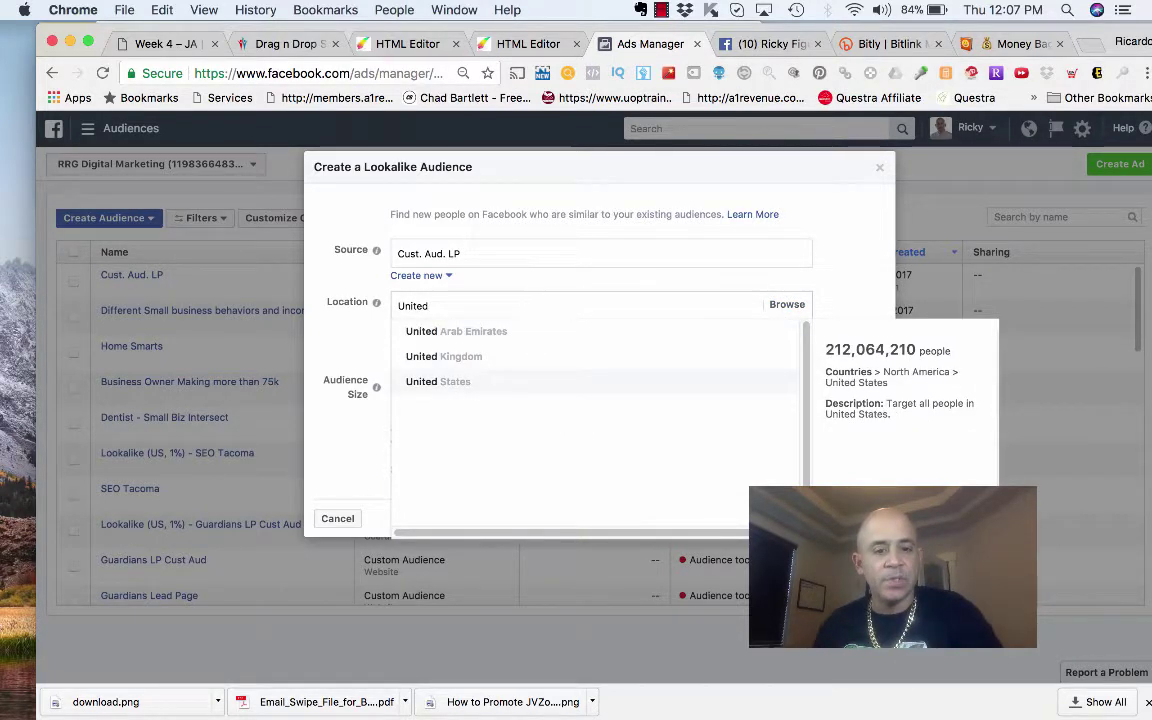
key("Return")
left_click(852, 400)
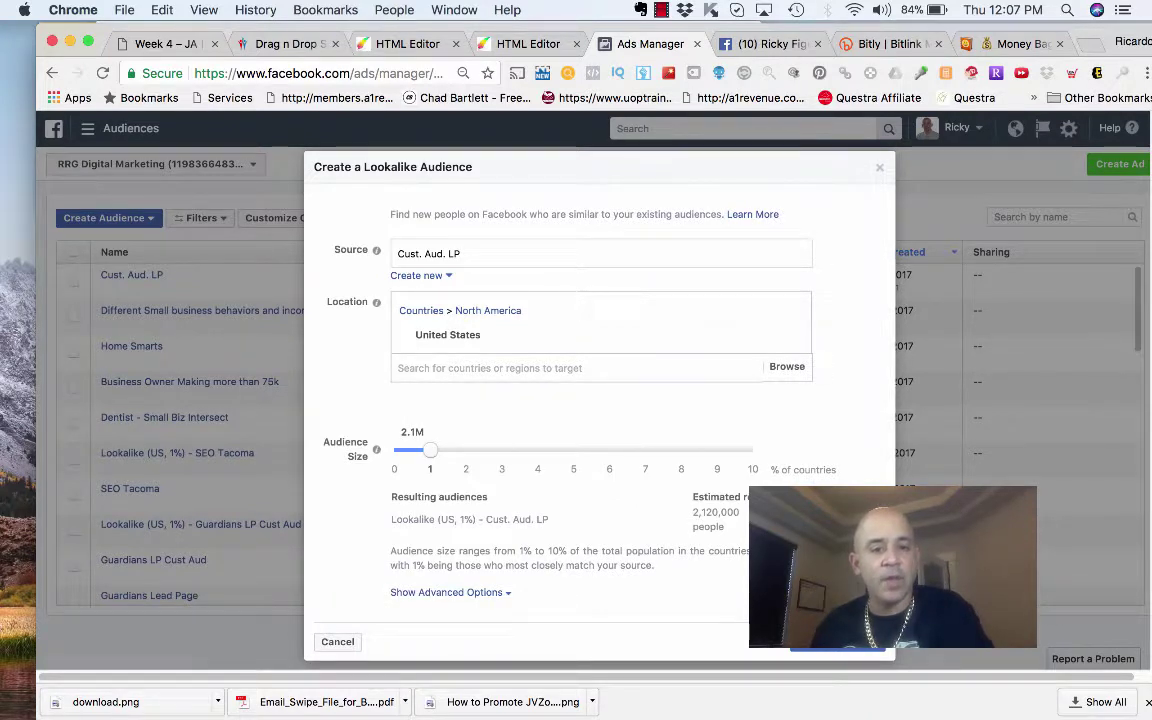
triple_click(470, 254)
left_click(852, 400)
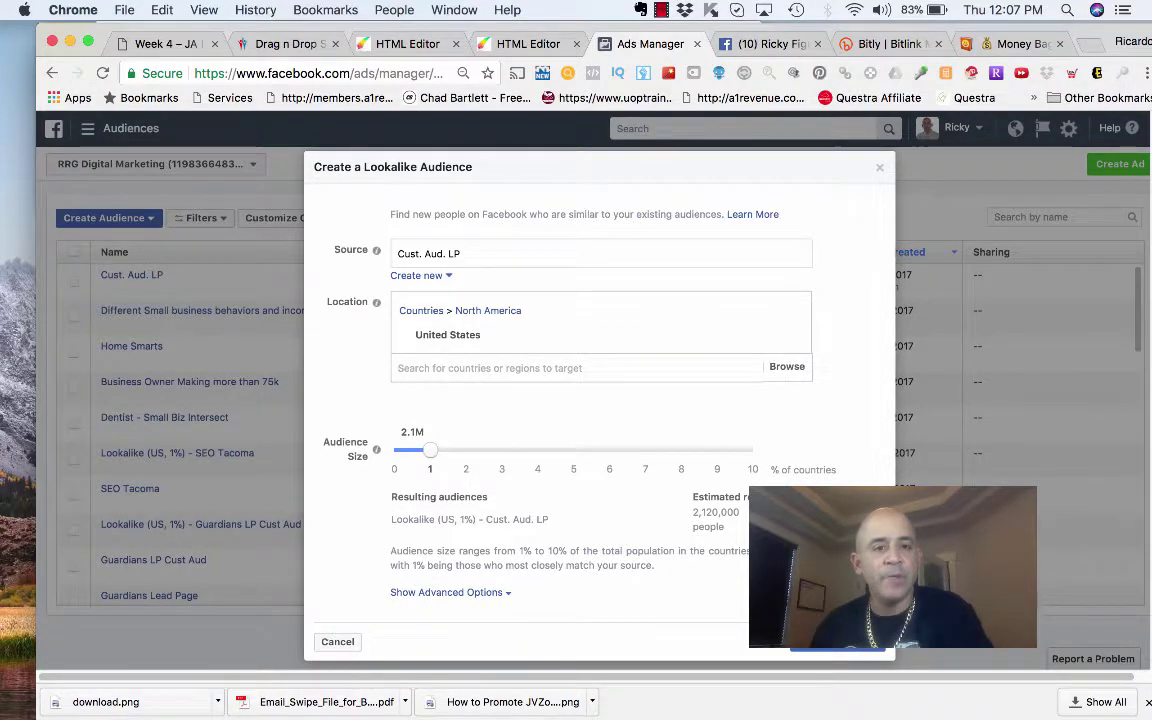
left_click(405, 44)
left_click(648, 44)
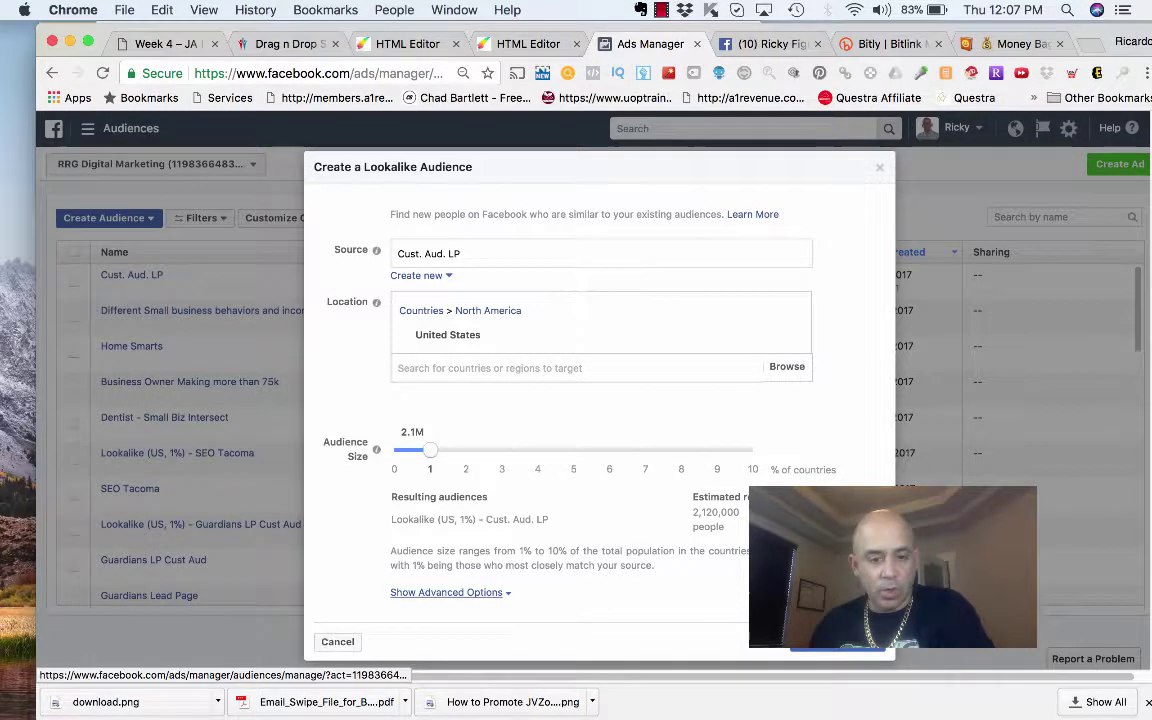
Show the advanced options of the lookalike audience, and highlight the 1% audience with its estimated reach.
left_click(446, 592)
scroll(448, 400, "down", 3)
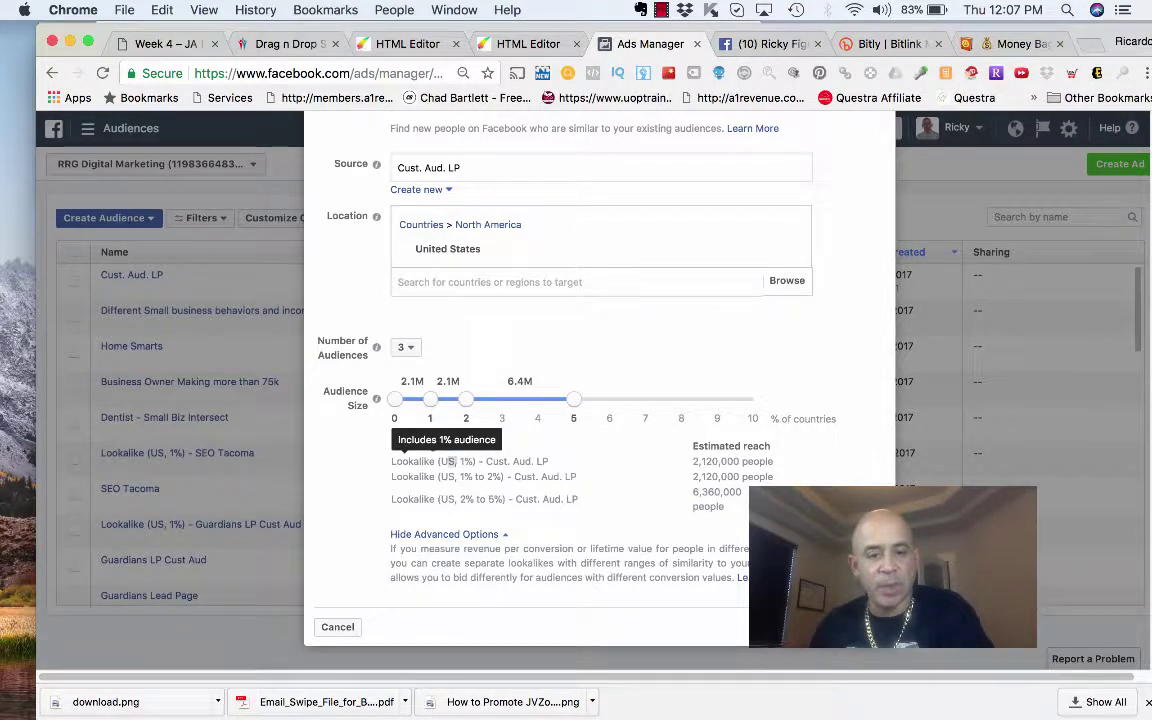
left_click_drag(448, 461, 775, 462)
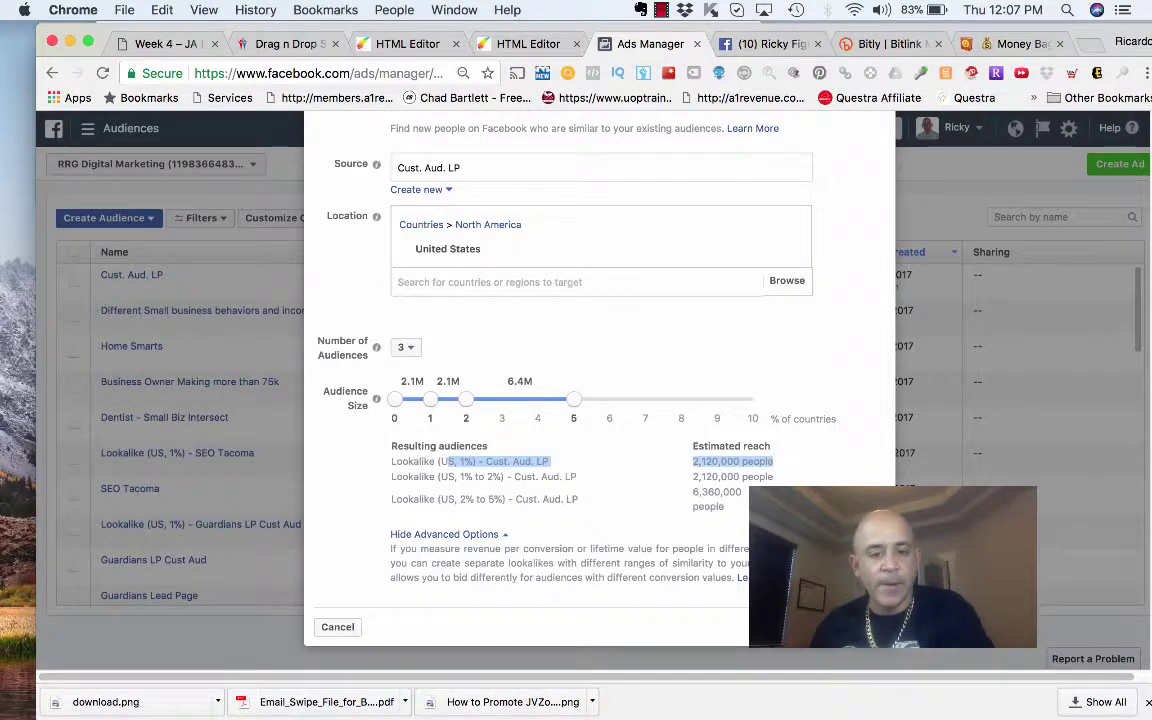
Set the number of lookalike audiences to 1, and create the United States lookalike audience from "Cust. Aud. LP".
scroll(600, 400, "up", 2)
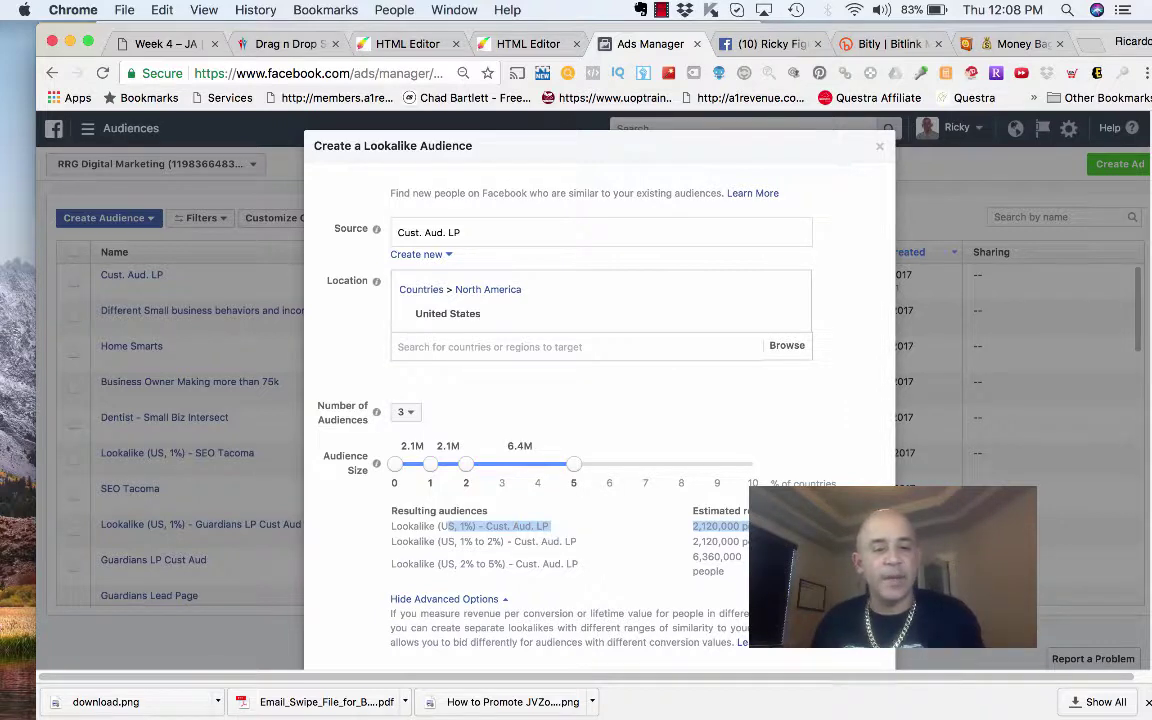
left_click(404, 412)
left_click(370, 372)
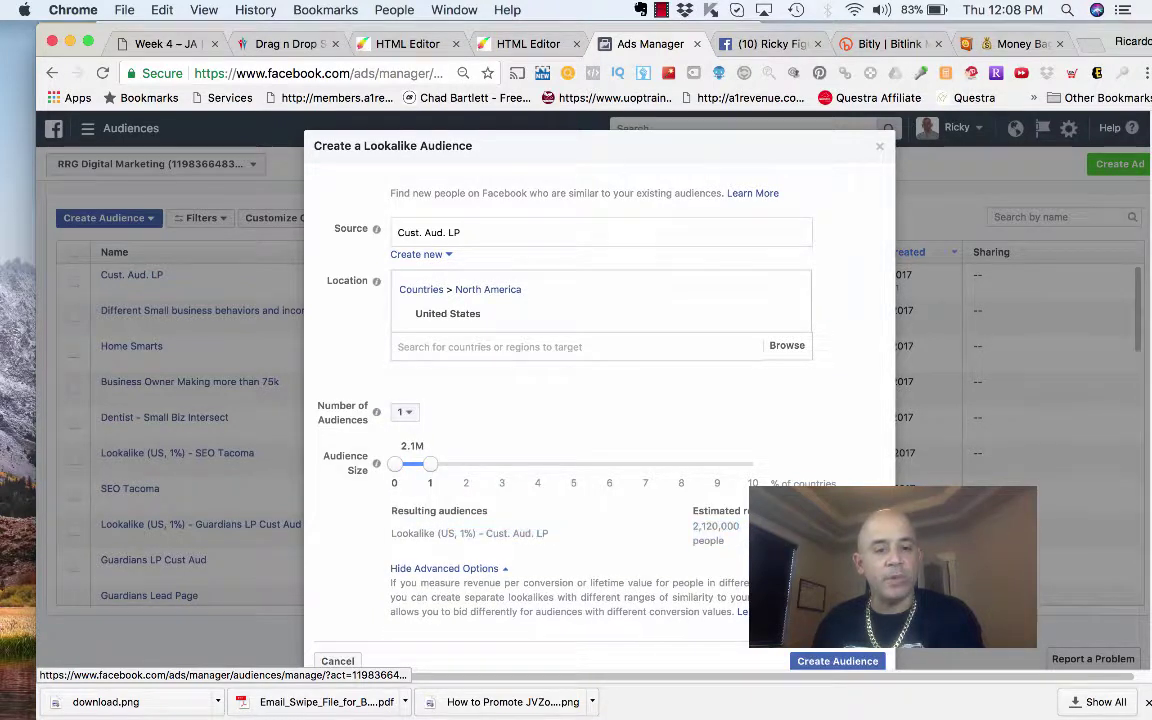
scroll(600, 400, "down", 1)
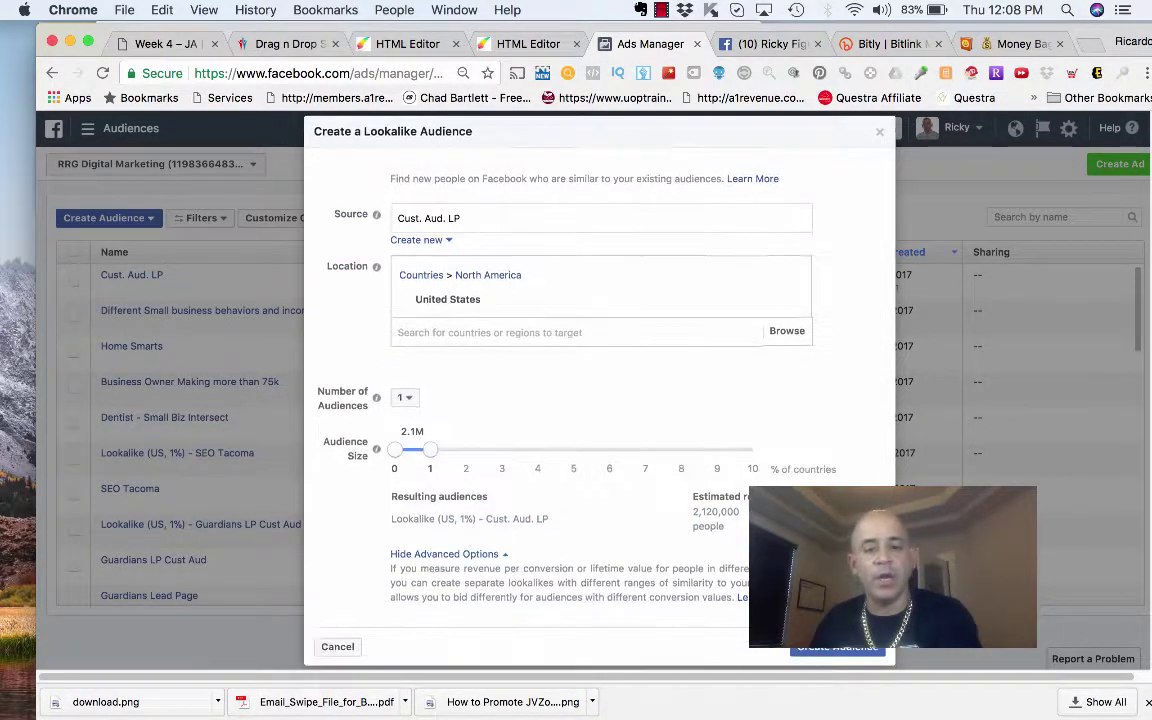
scroll(600, 400, "up", 1)
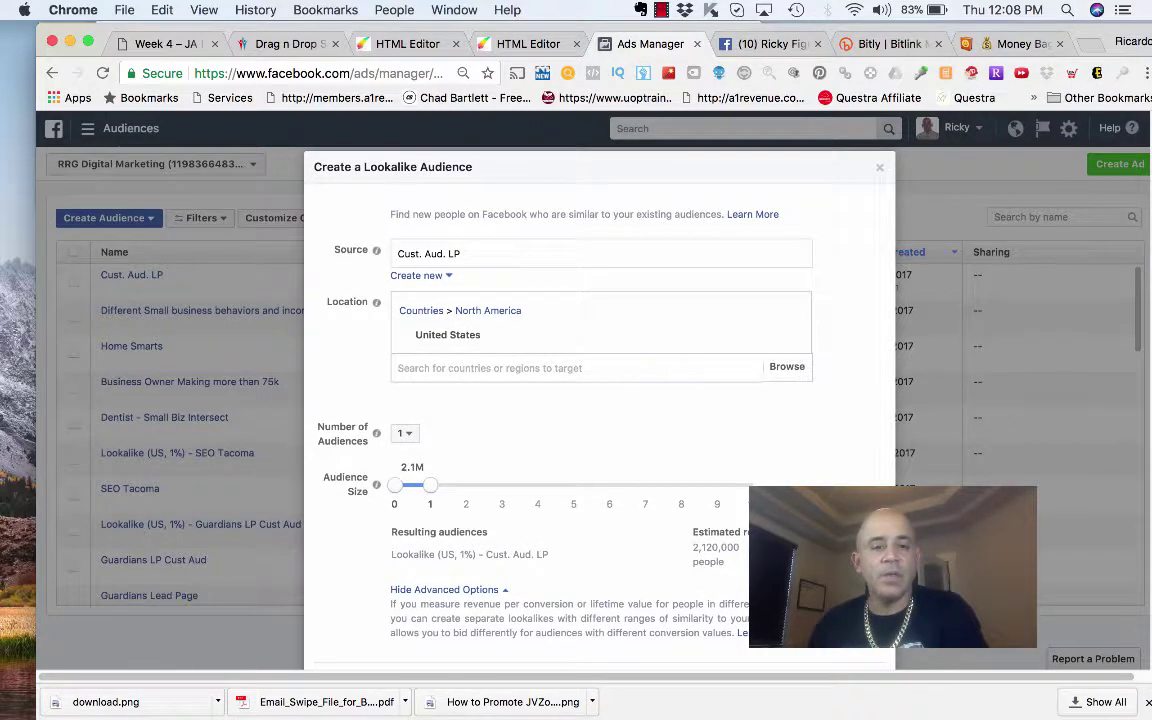
scroll(600, 400, "down", 2)
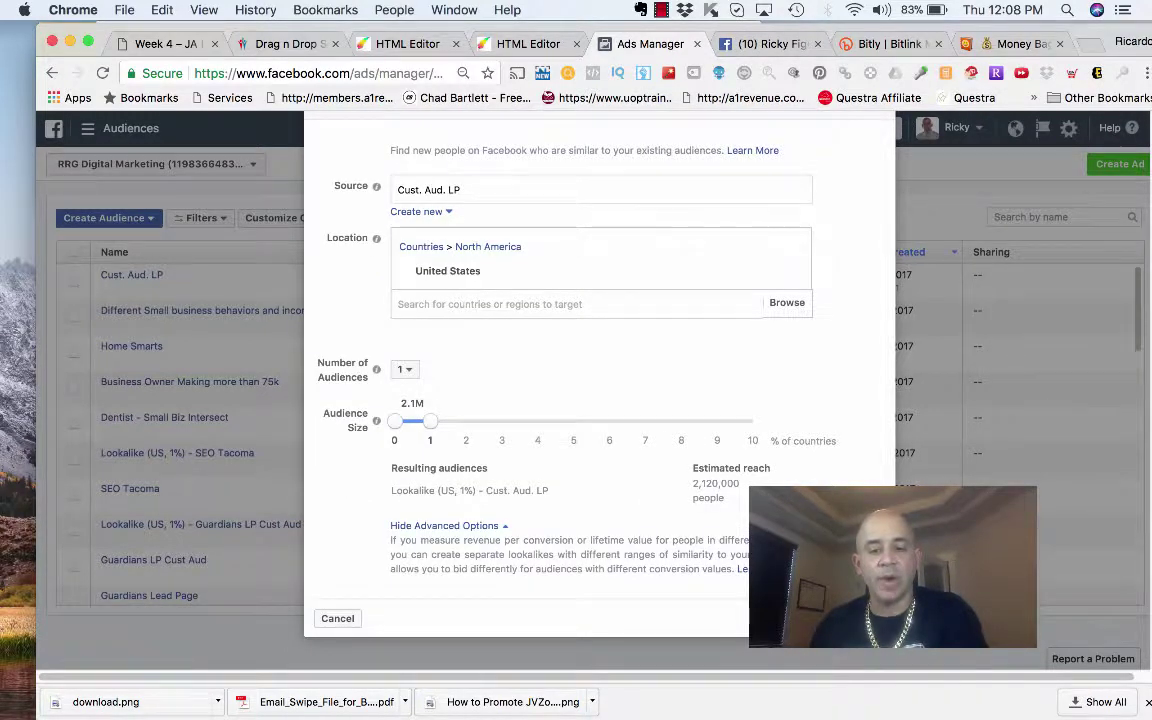
left_click(837, 618)
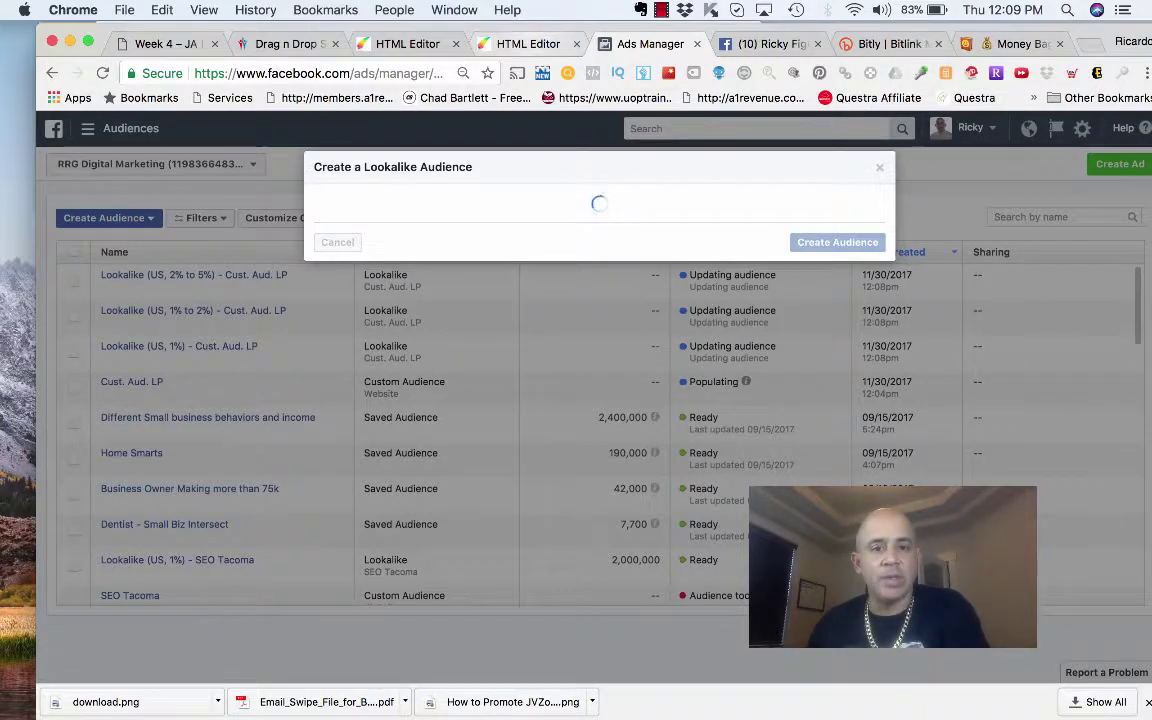
Copy the web address of the download page preview, and return to the audience list in Ads Manager.
left_click(522, 44)
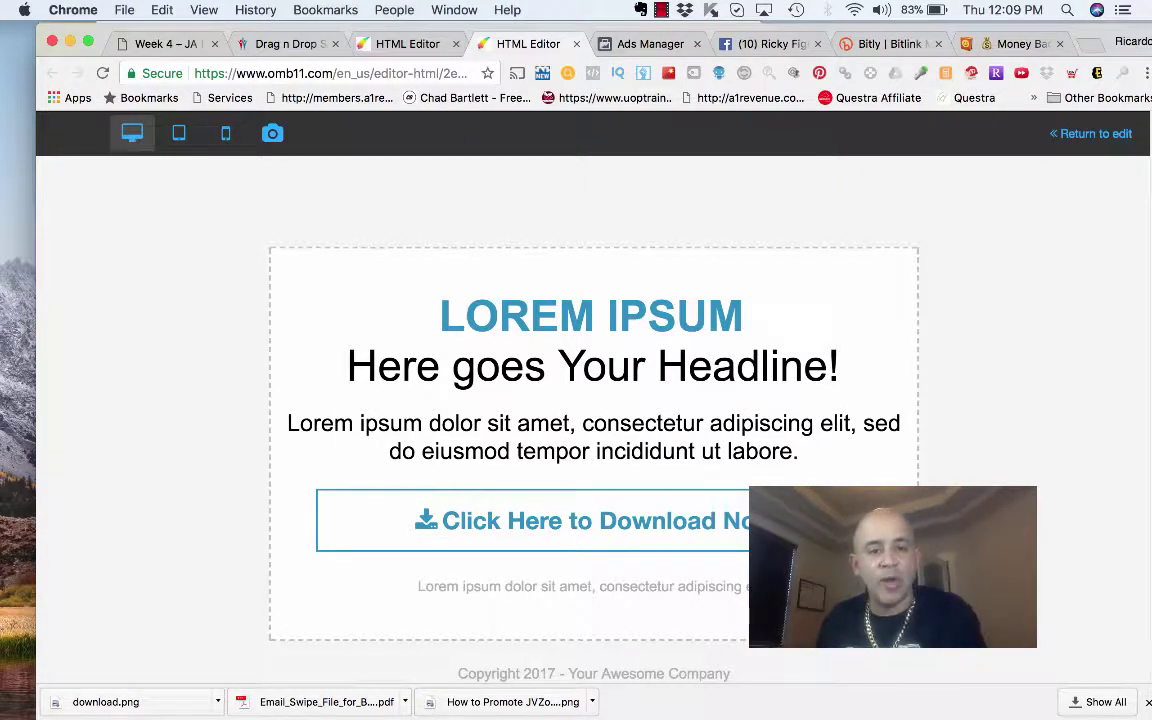
left_click_drag(196, 73, 500, 73)
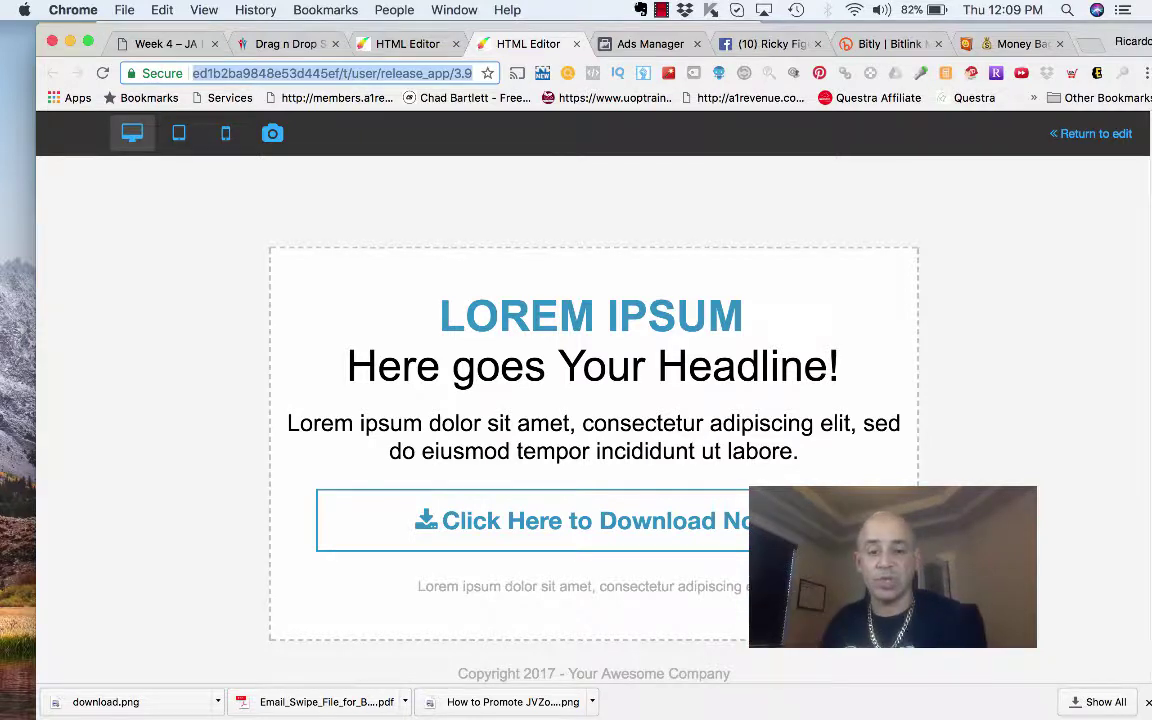
key("ctrl+Tab")
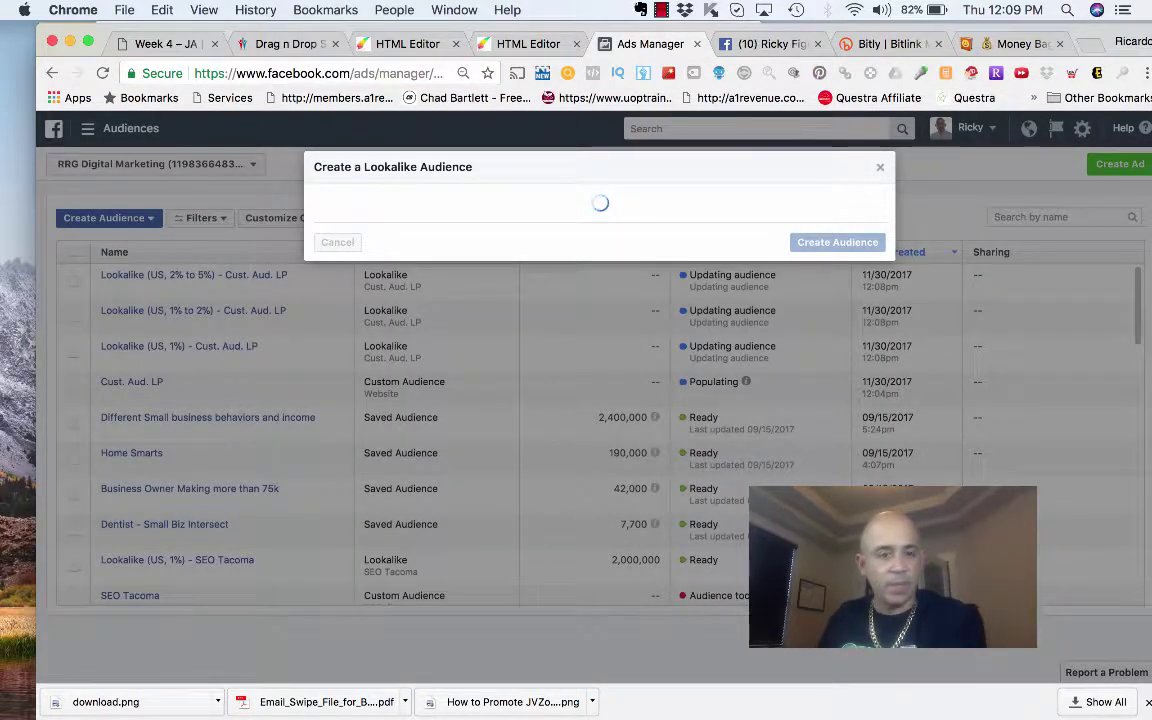
left_click(880, 167)
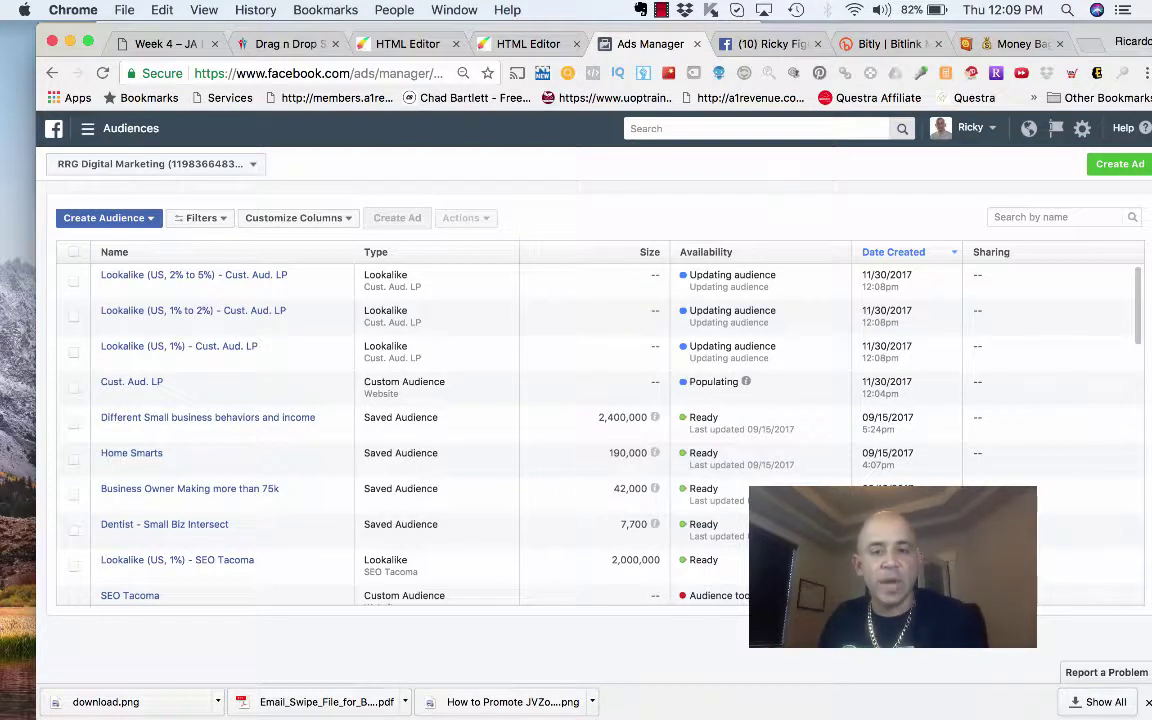
Check the availability of the three new lookalike audiences and of the custom audience "Cust. Aud. LP".
left_click_drag(690, 275, 770, 358)
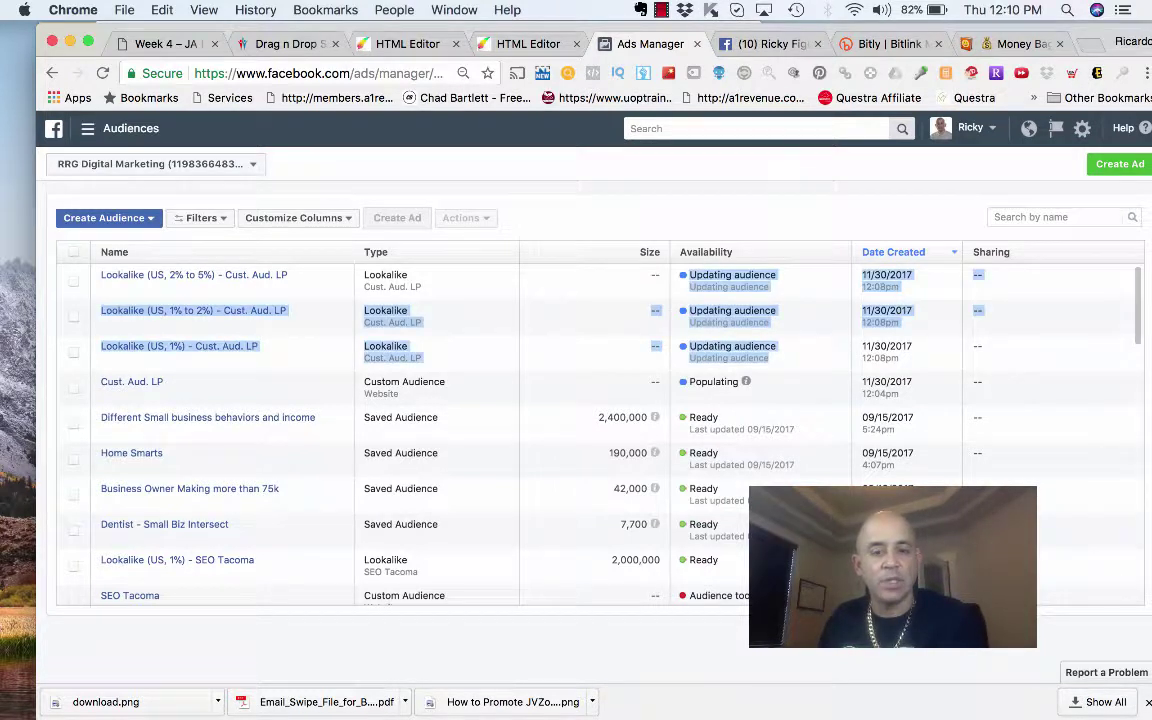
left_click(776, 362)
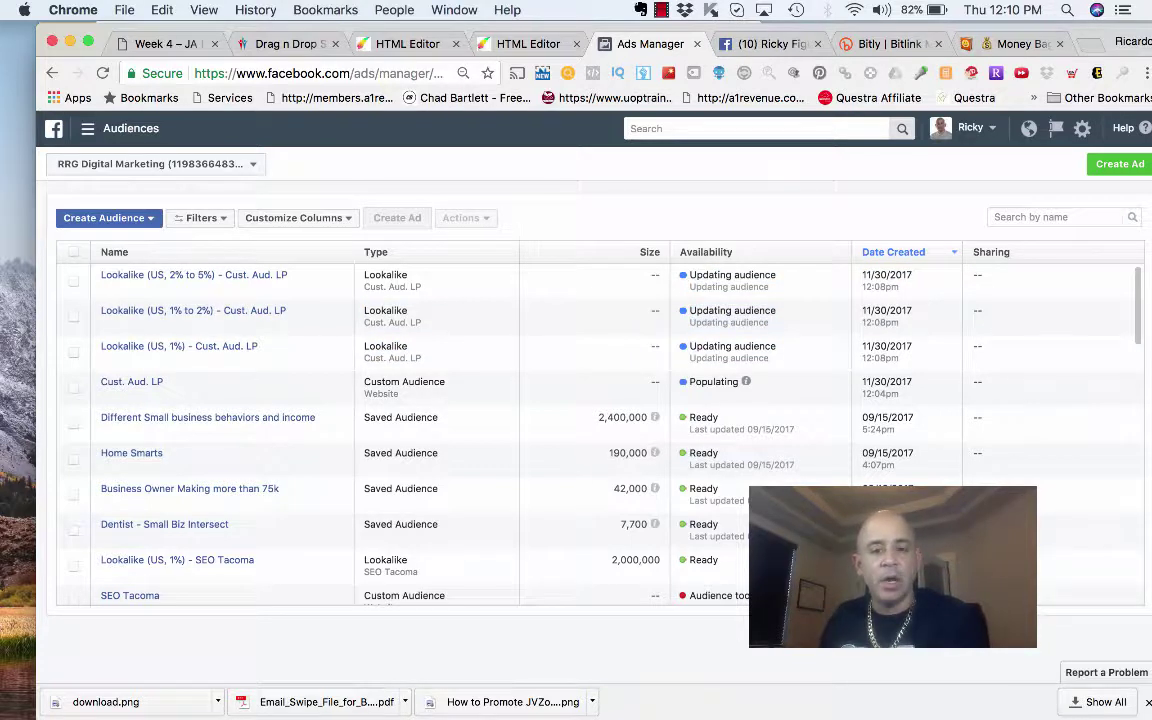
left_click_drag(690, 382, 745, 382)
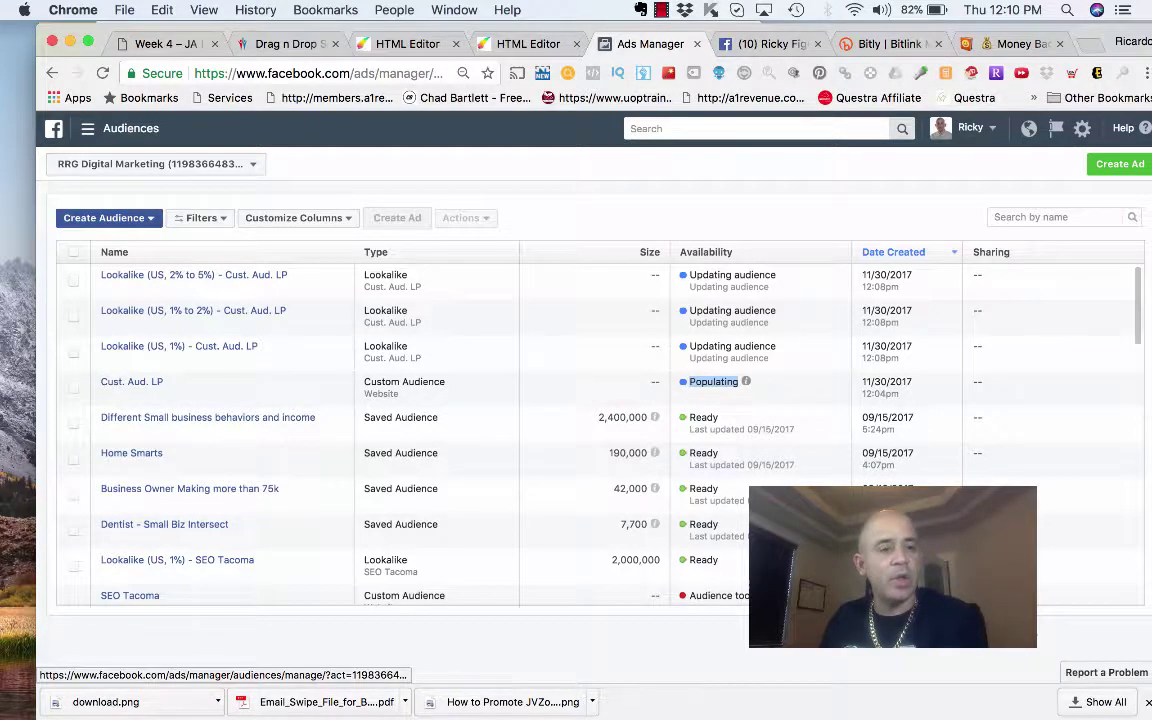
Start a website traffic custom audience of people who visited specific web pages, with the URL containing the copied download page address.
left_click(105, 217)
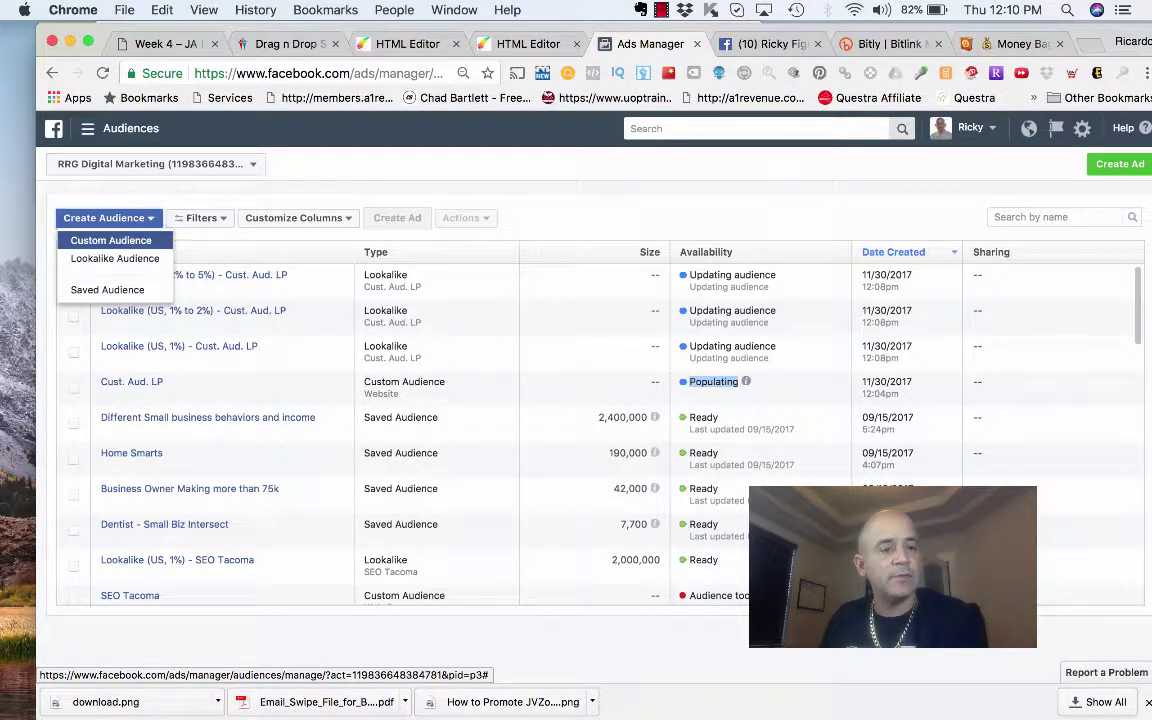
left_click(113, 239)
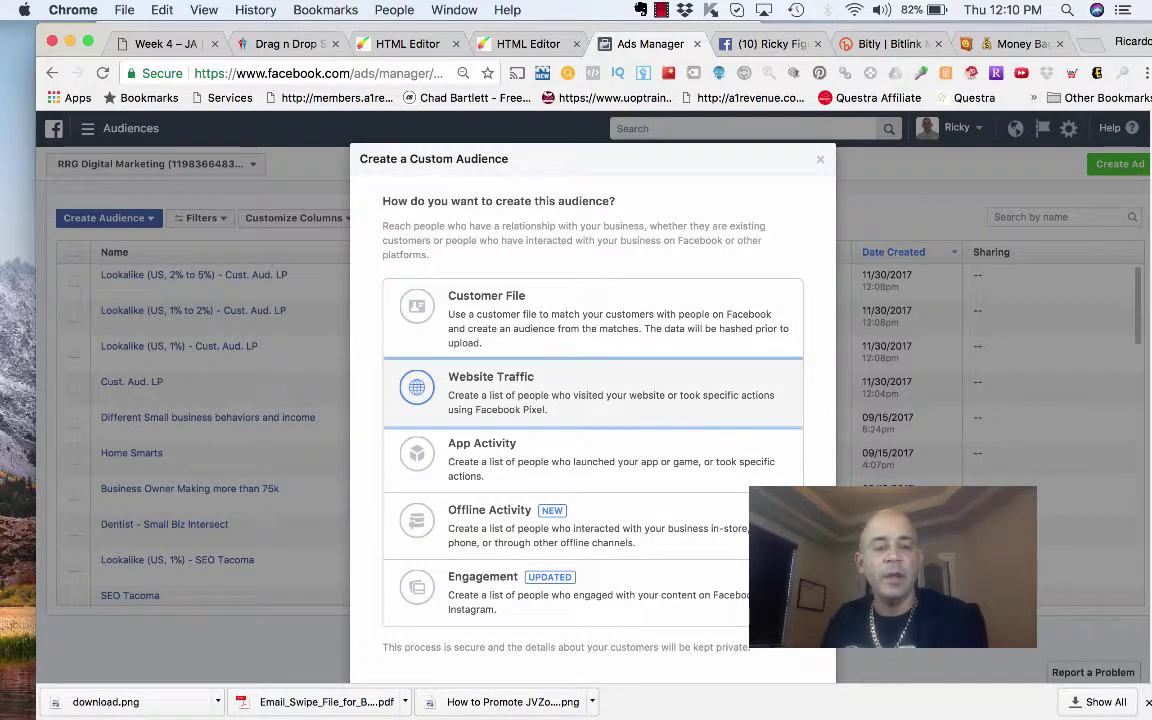
left_click(590, 392)
left_click(442, 356)
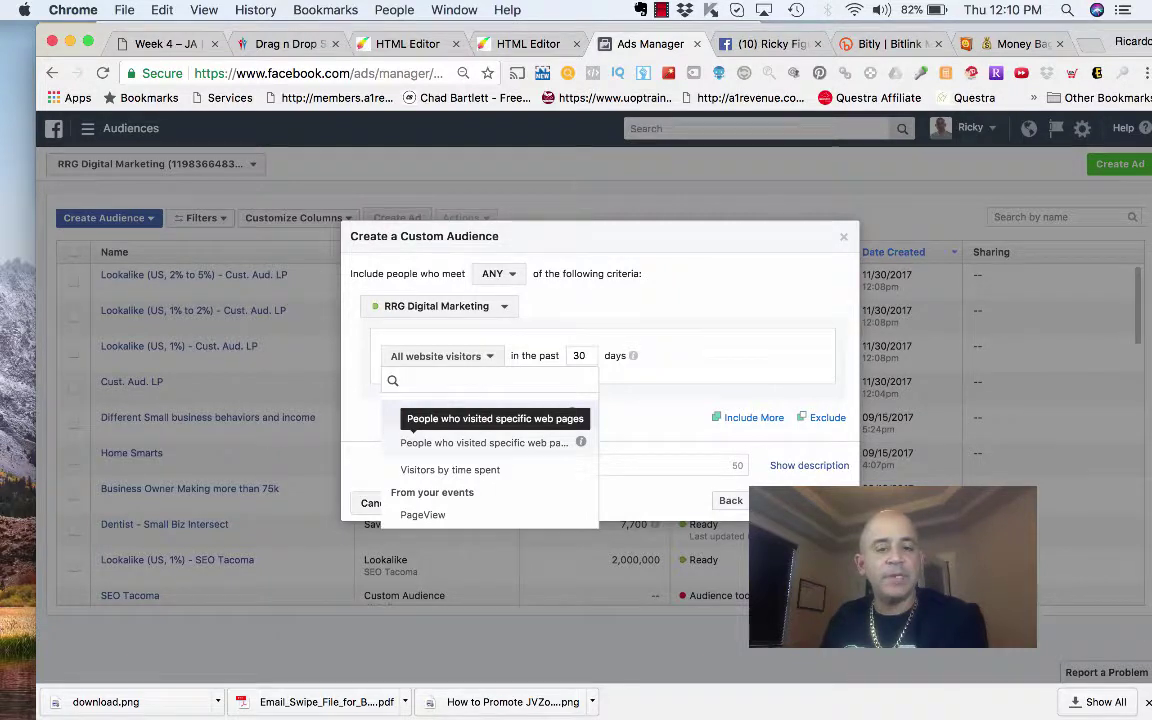
left_click(484, 442)
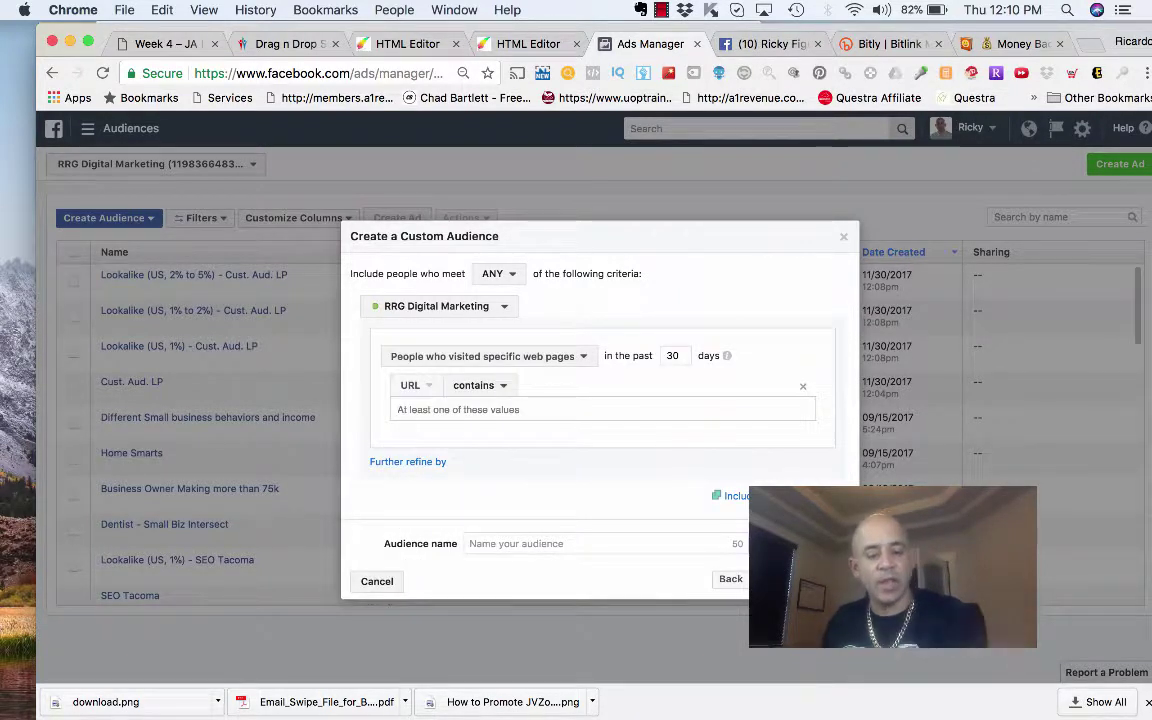
key("super+v")
key("Return")
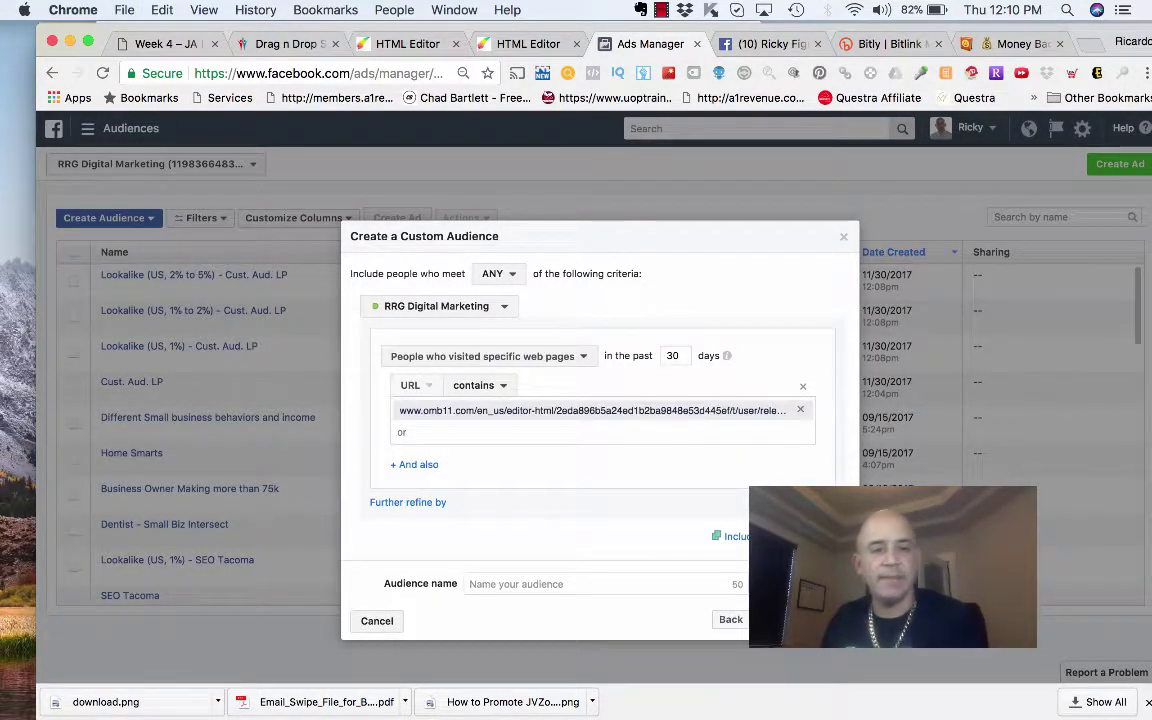
Check the download page preview, then name the custom audience "Thank You Page Cust Aud" and create it.
left_click(528, 44)
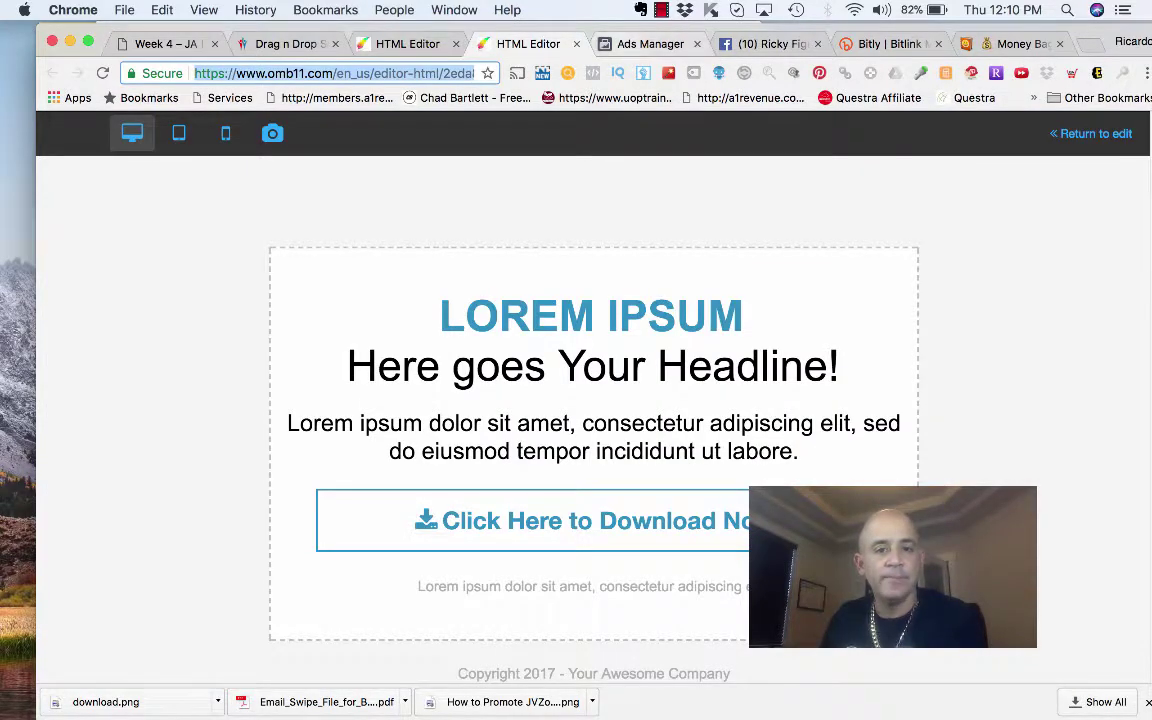
left_click(645, 44)
left_click(580, 584)
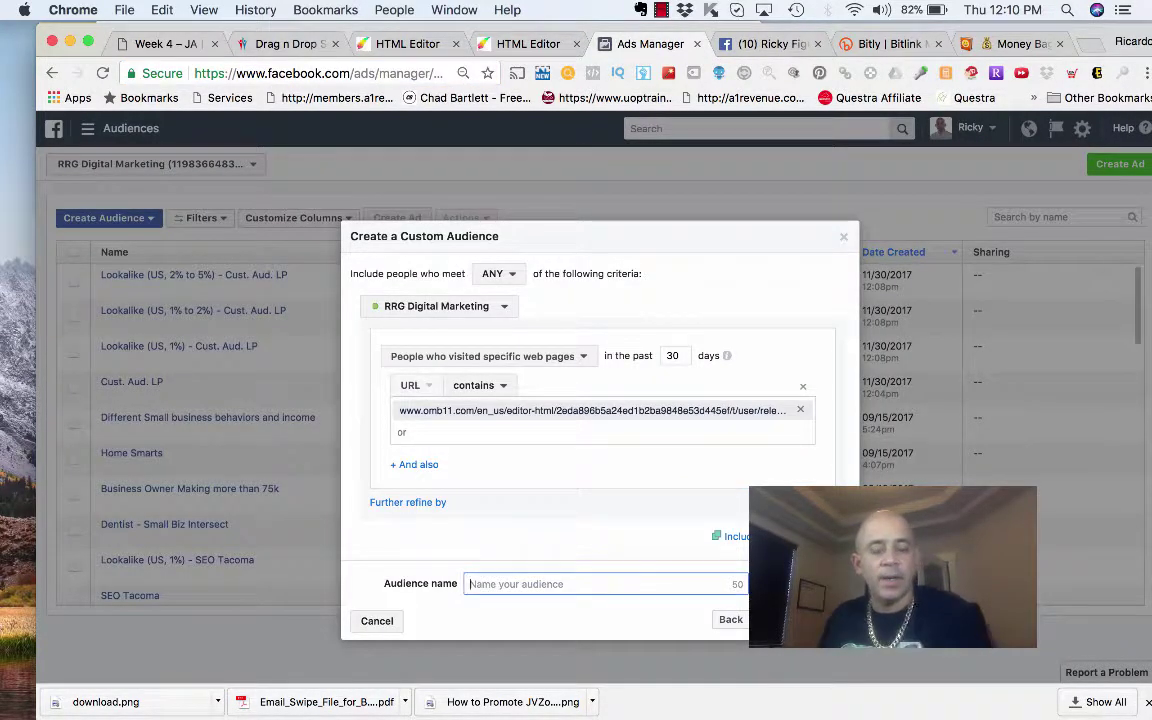
type("Thanks")
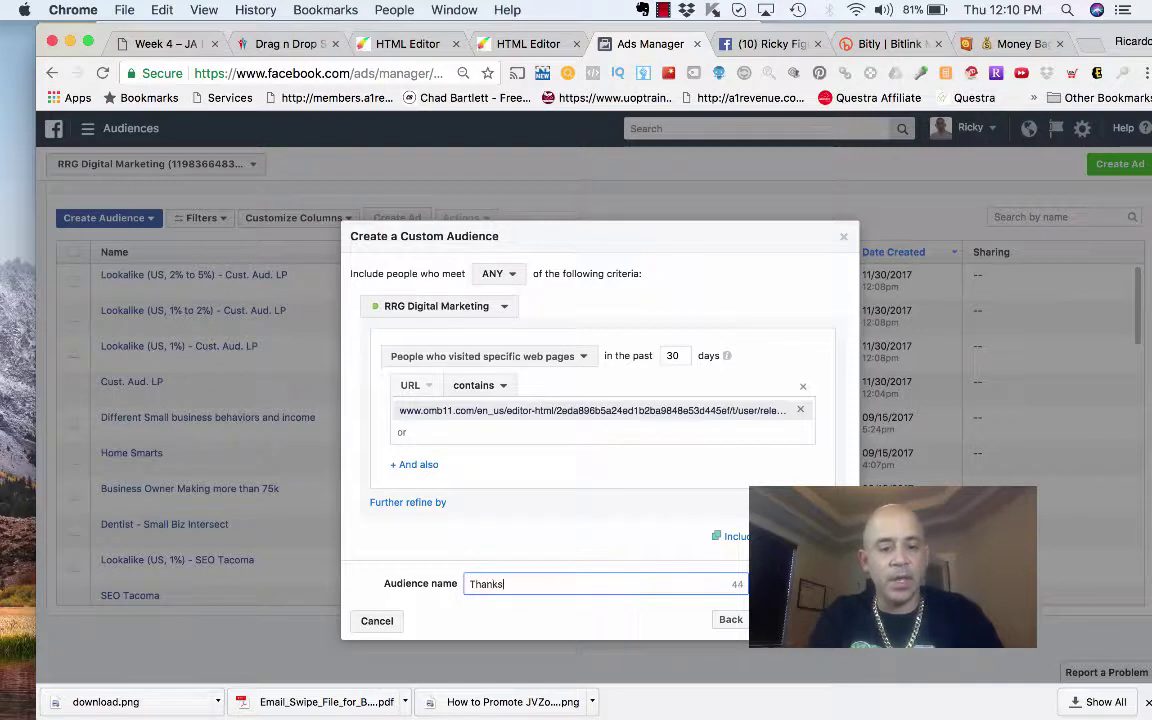
key("BackSpace")
key("BackSpace")
type("You Page")
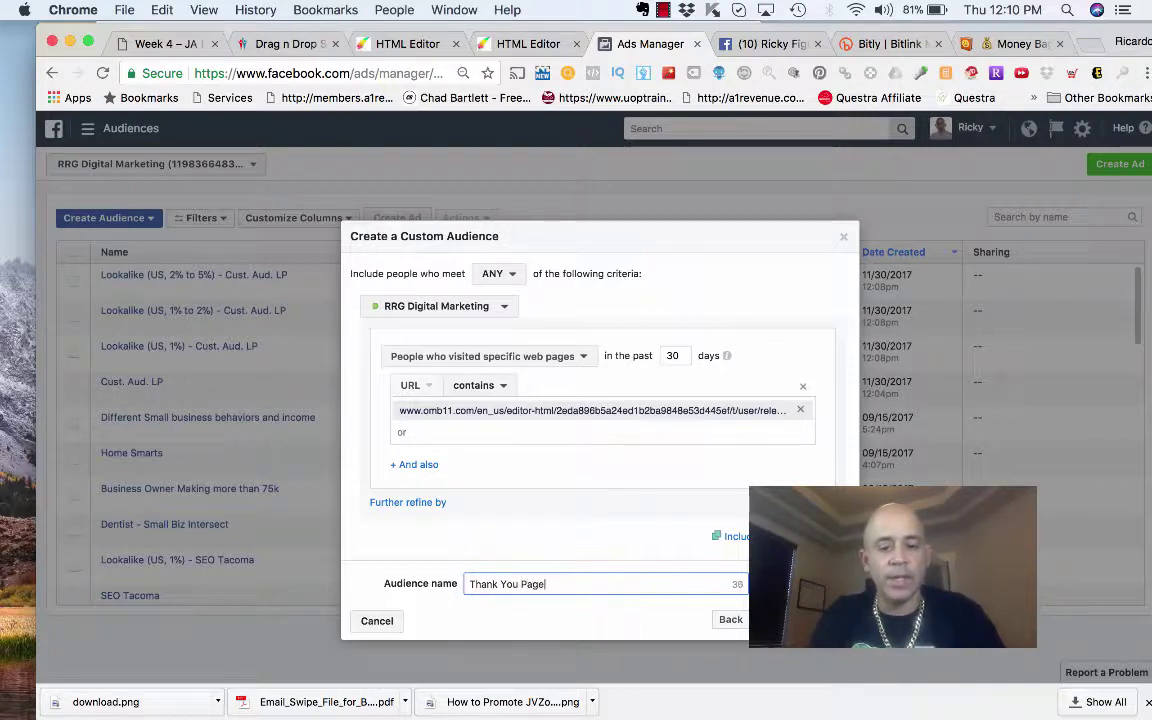
type(" Cust A")
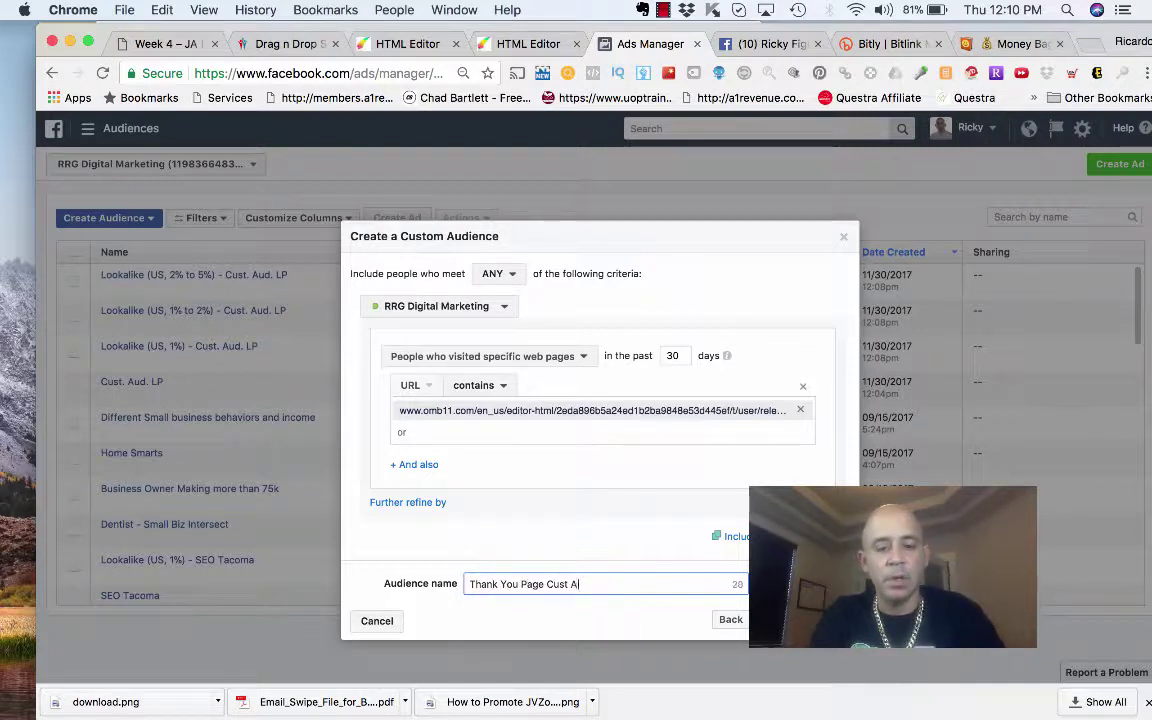
type("ud")
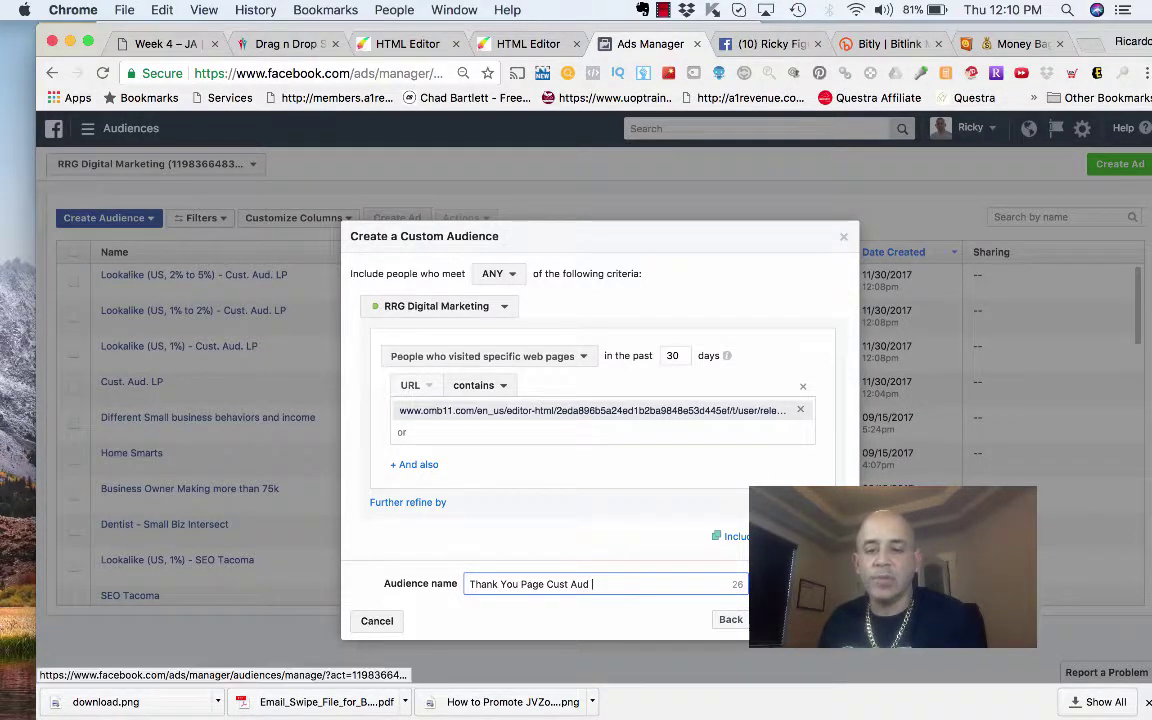
left_click(801, 620)
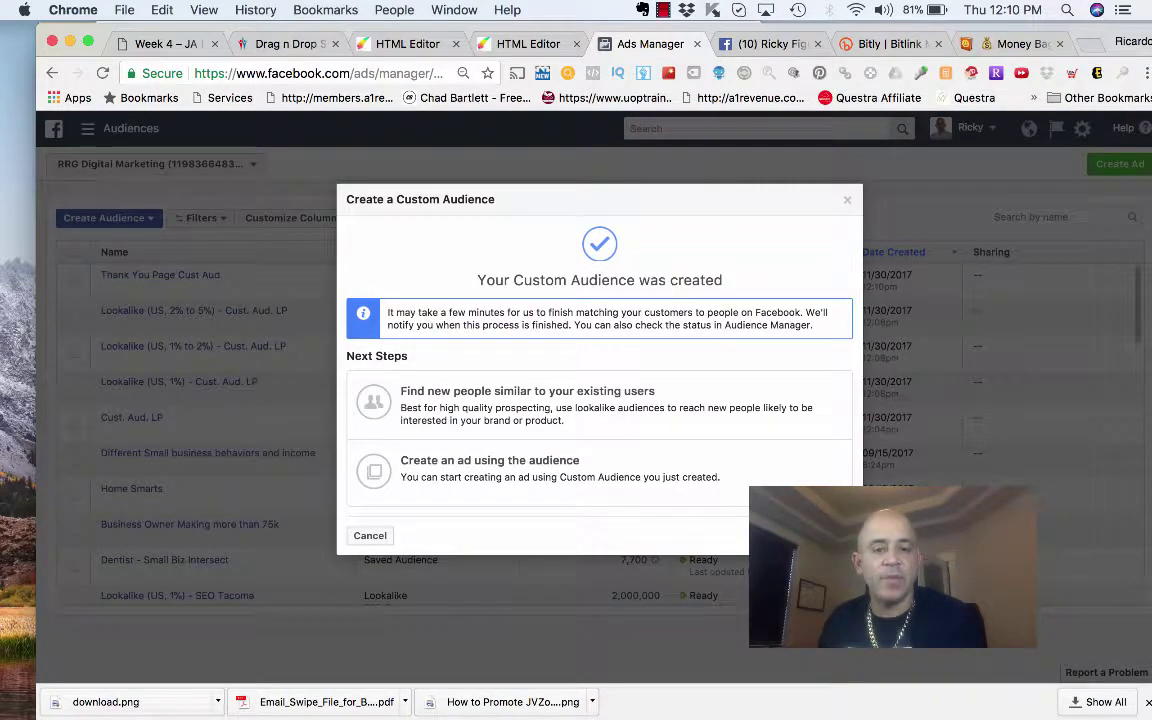
Start a lookalike audience to find people similar to existing users, with "Thank You Page Cust Aud" as its source.
left_click(527, 400)
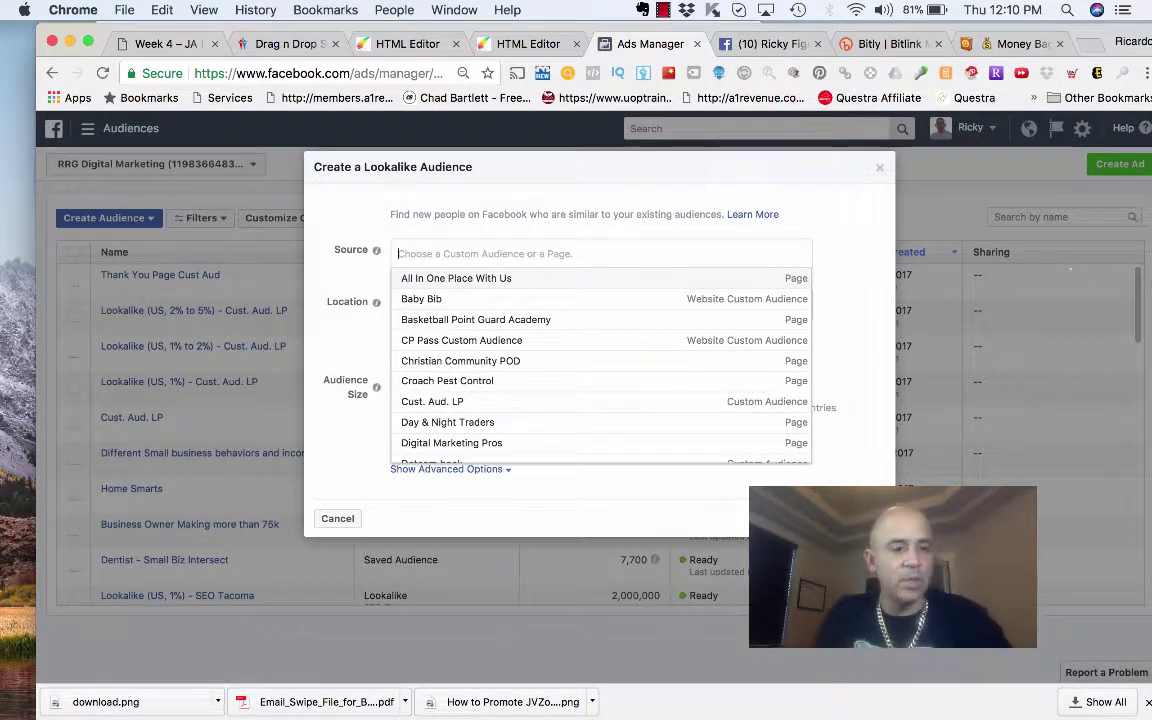
type("Th")
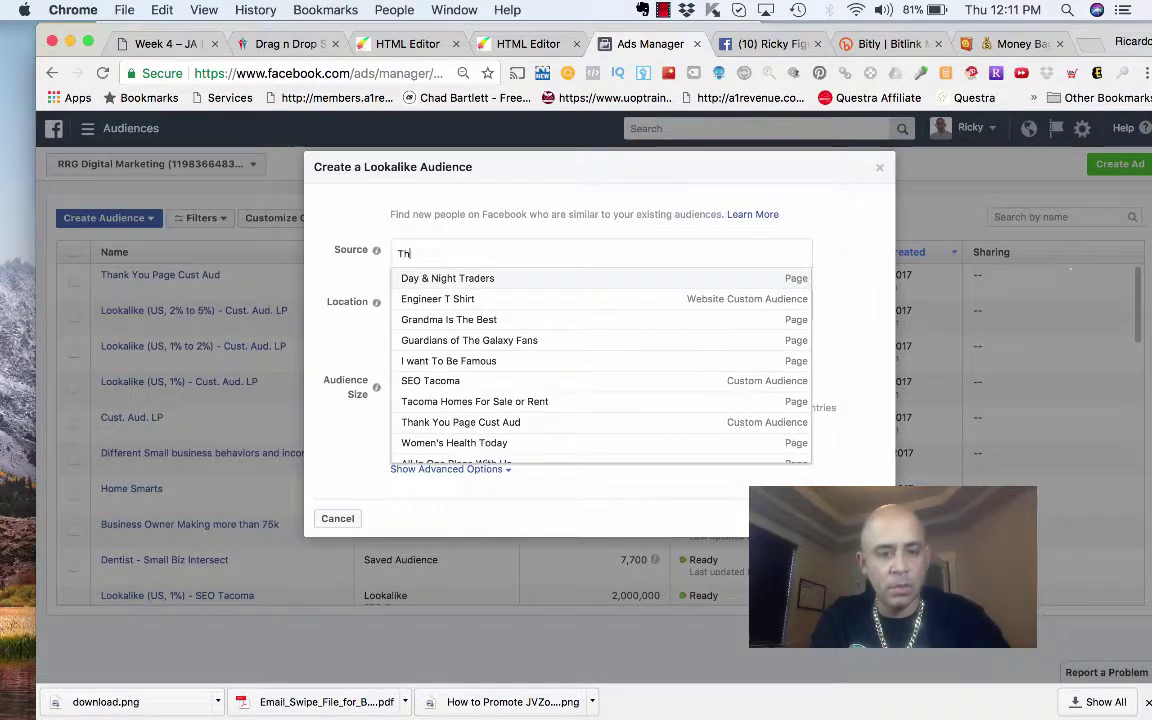
type("ank")
key("Return")
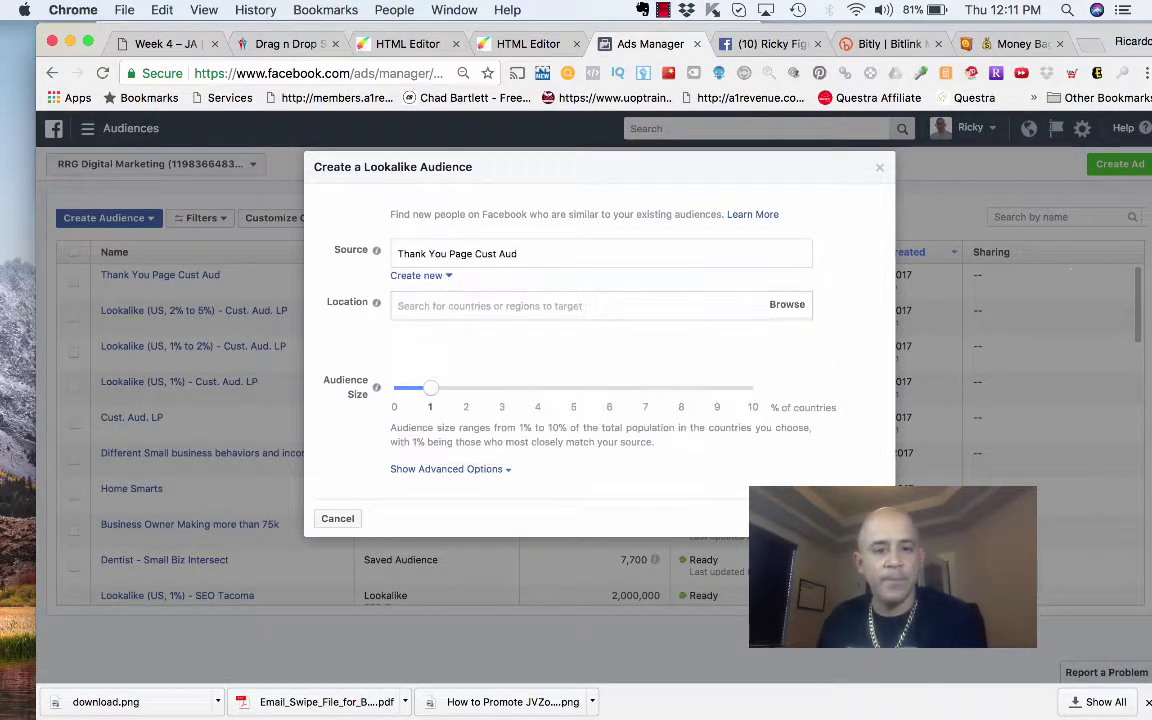
Set the lookalike audience's location to United States and create it at the 1% audience size.
left_click(490, 306)
type("En")
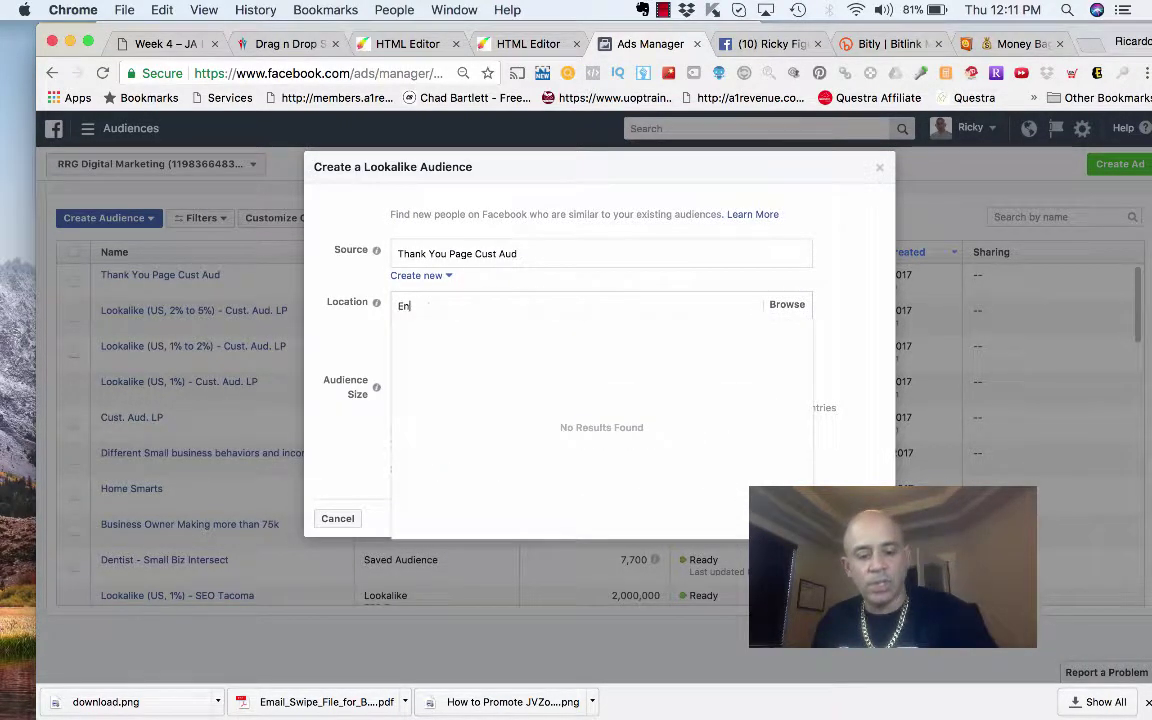
key("BackSpace")
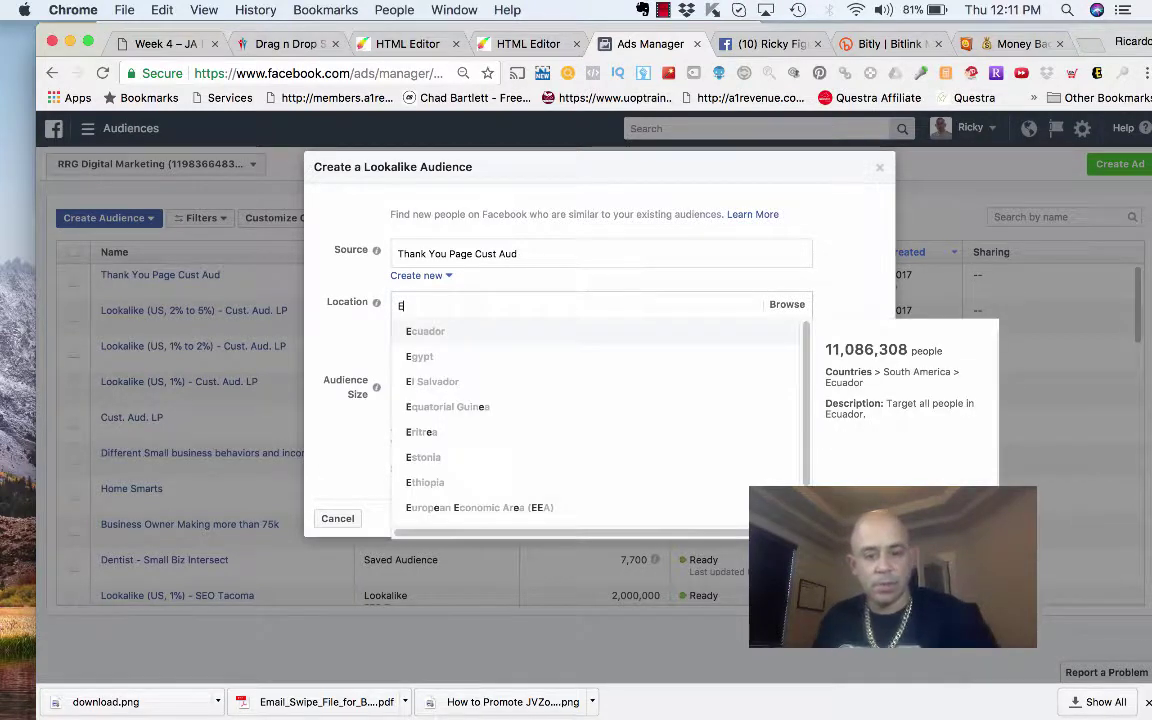
key("BackSpace")
type("Unit")
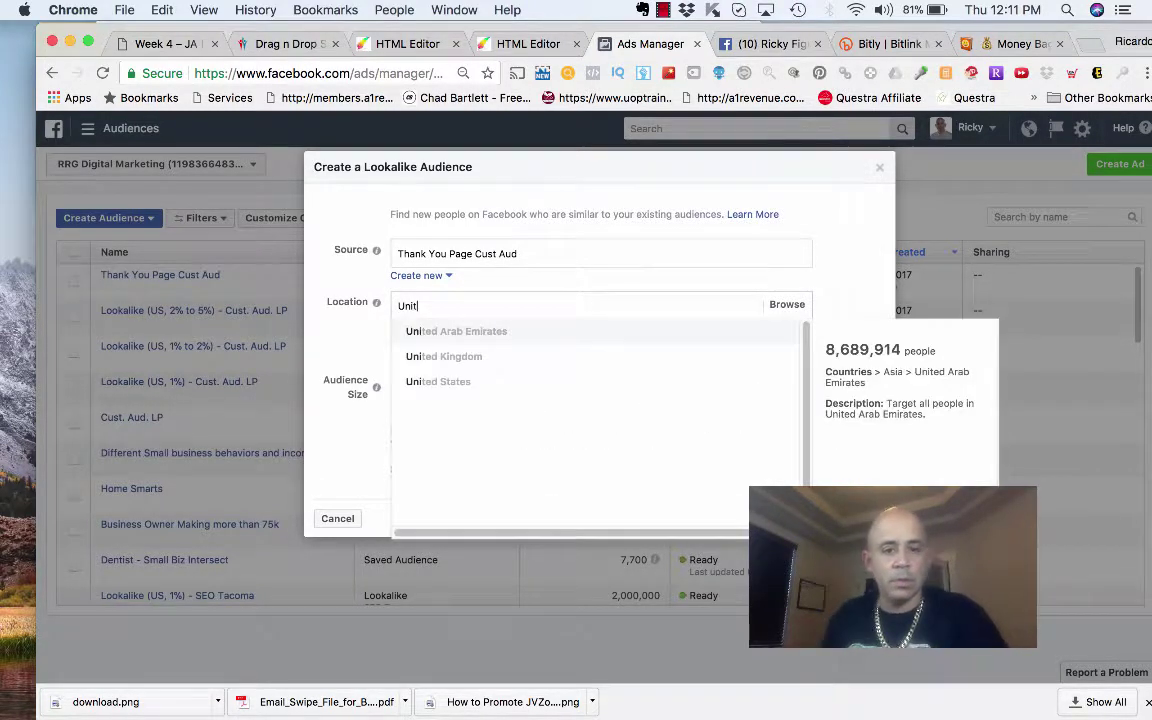
key("Down")
key("Down")
key("Return")
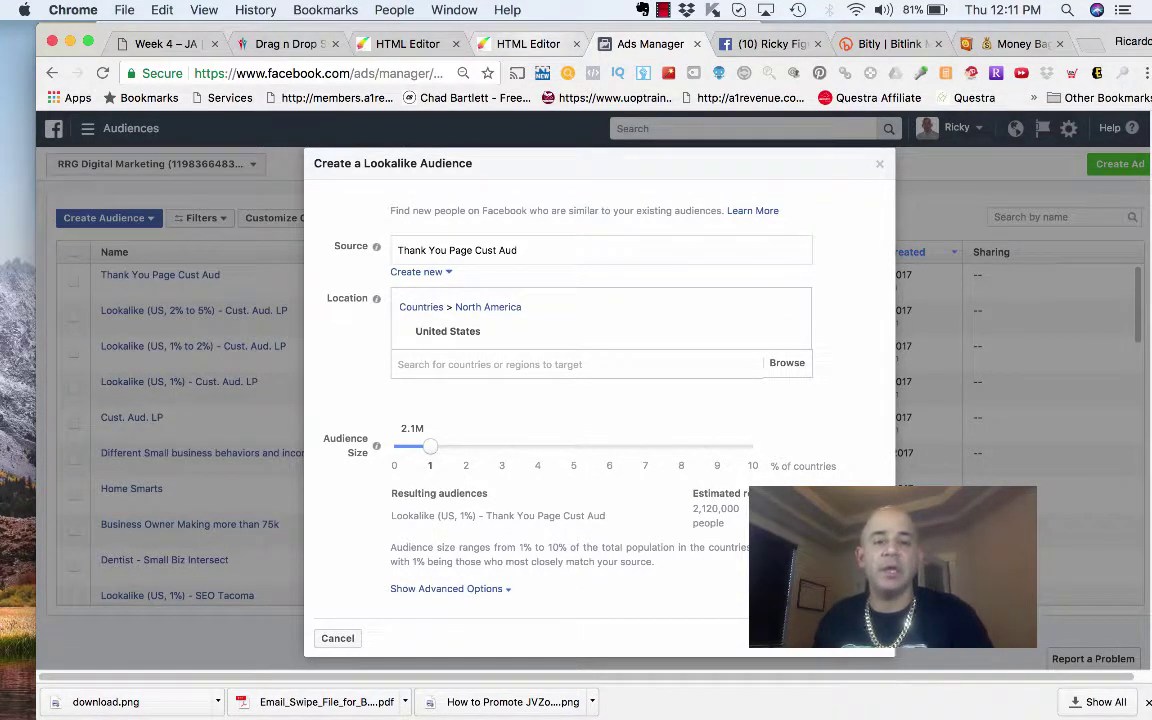
left_click(837, 638)
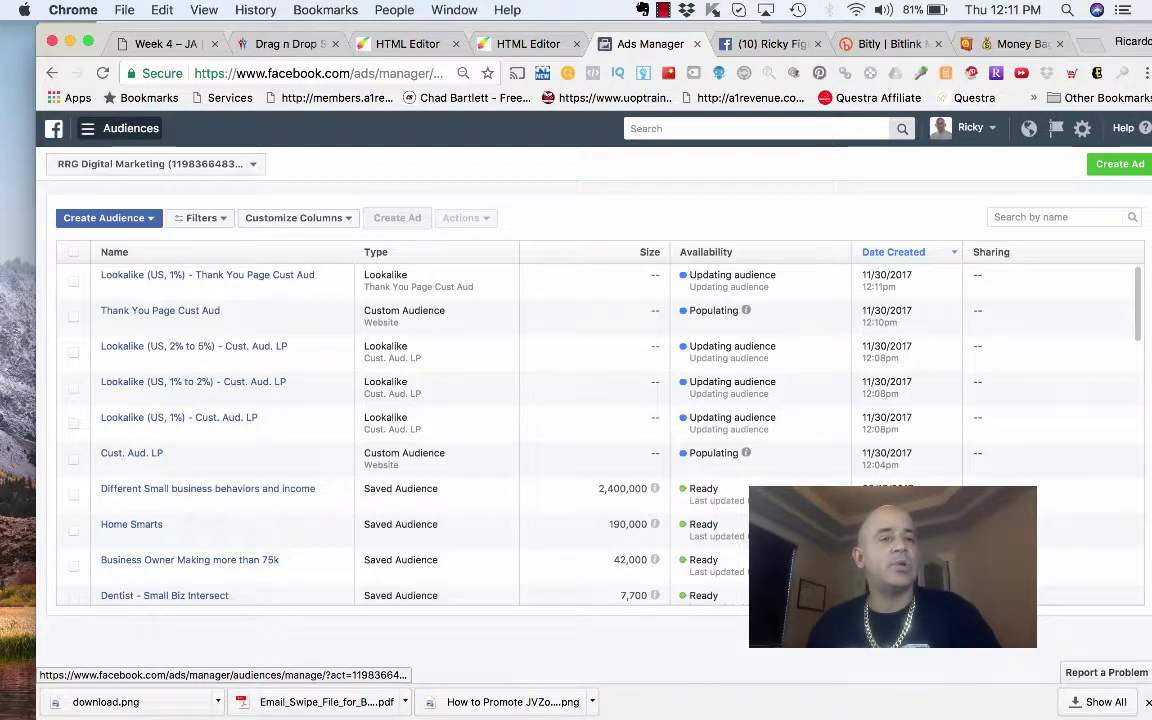
Open the Custom Conversions page of the ad account.
left_click(90, 129)
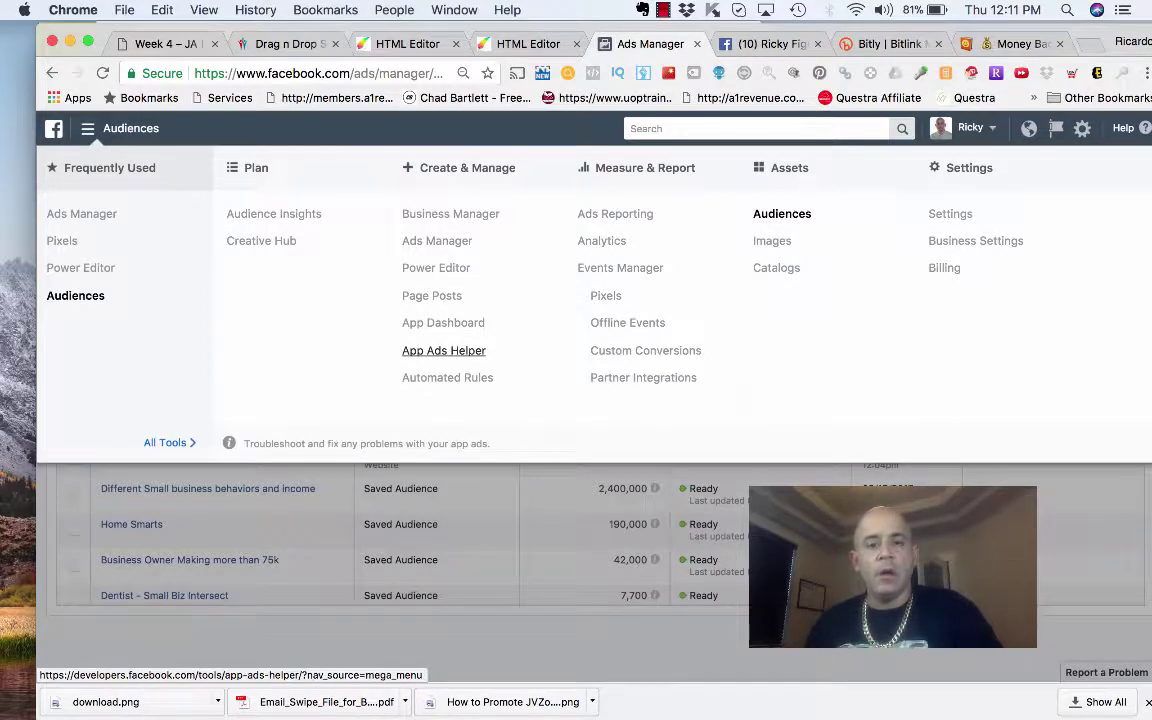
left_click(645, 351)
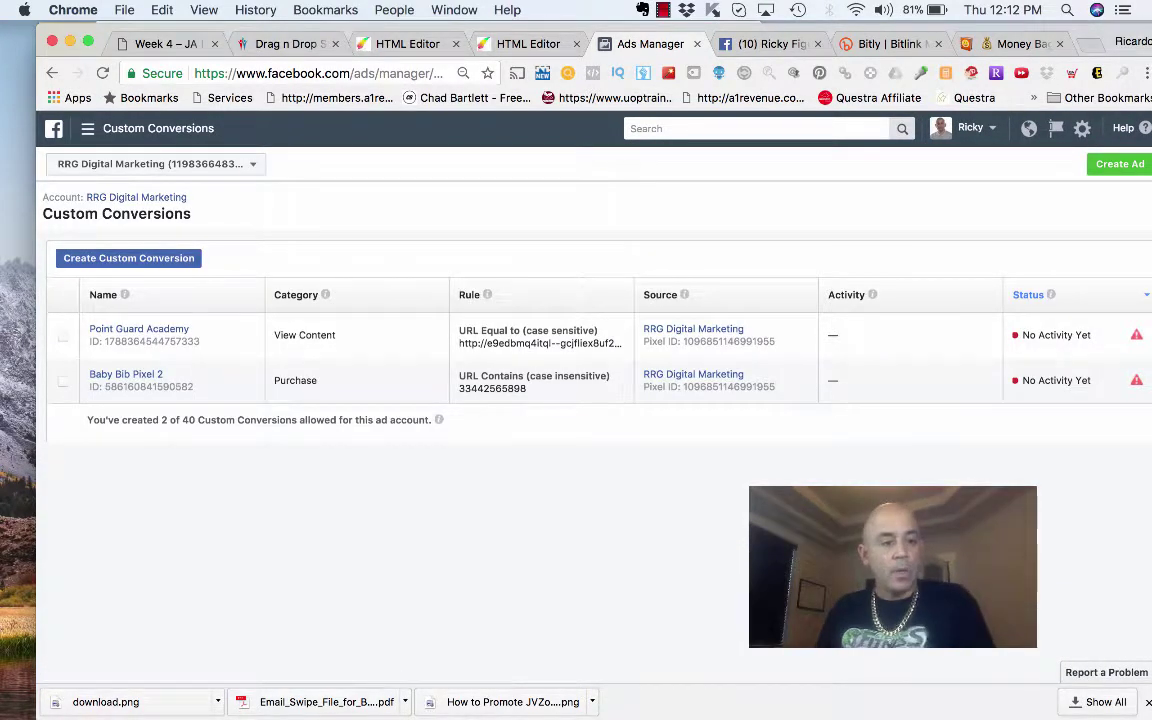
left_click(128, 258)
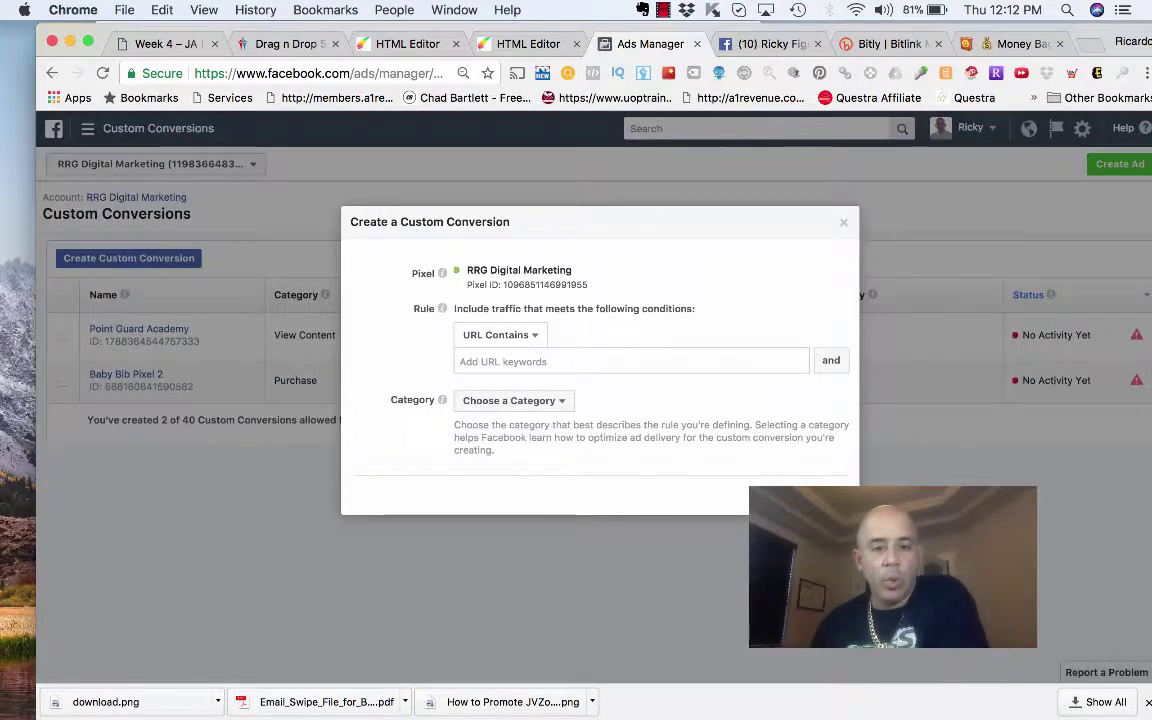
left_click(499, 335)
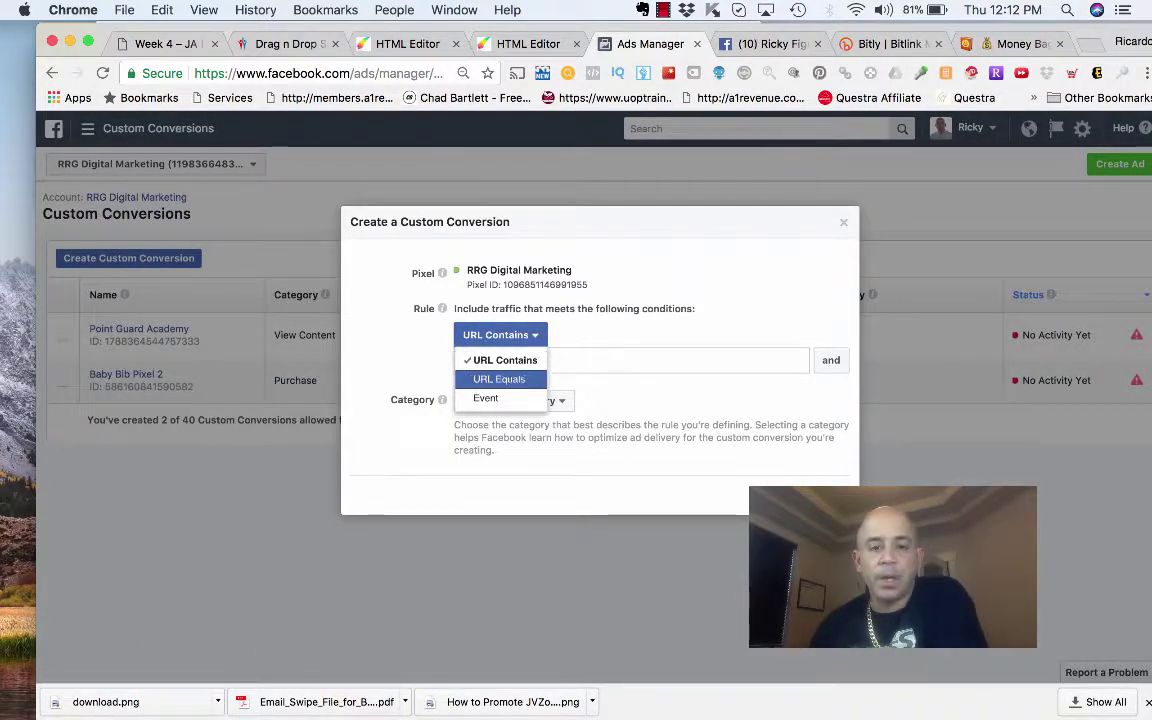
left_click(499, 379)
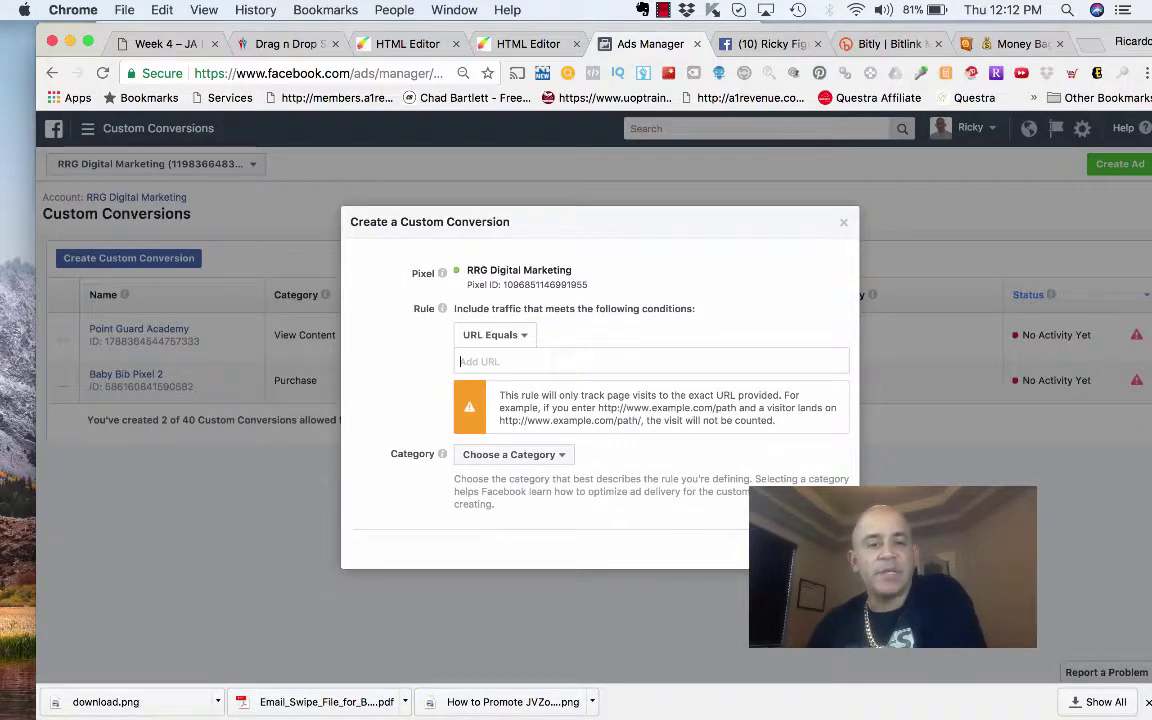
left_click(511, 454)
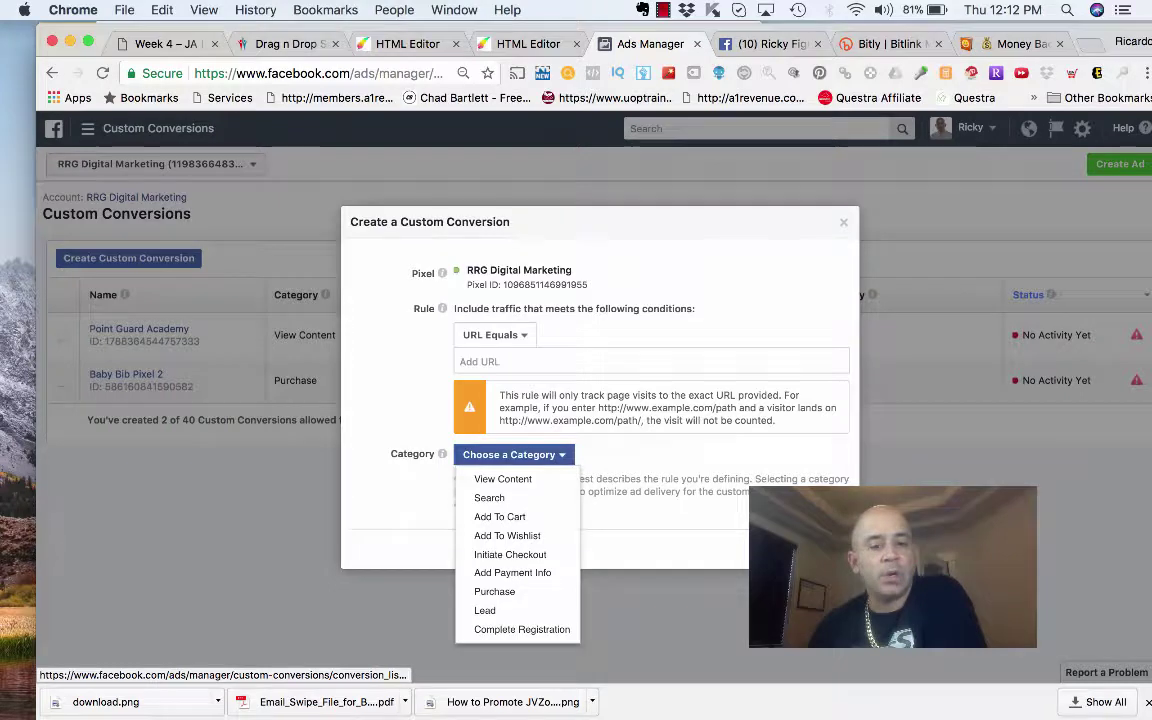
left_click(513, 455)
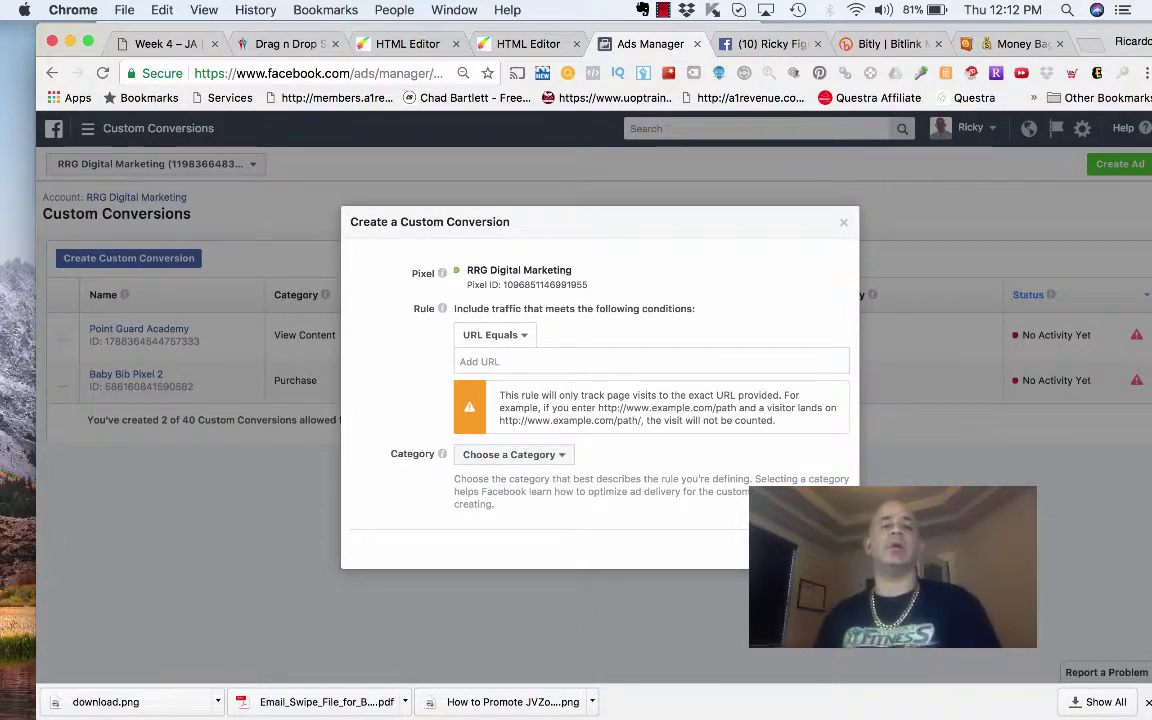
left_click(844, 222)
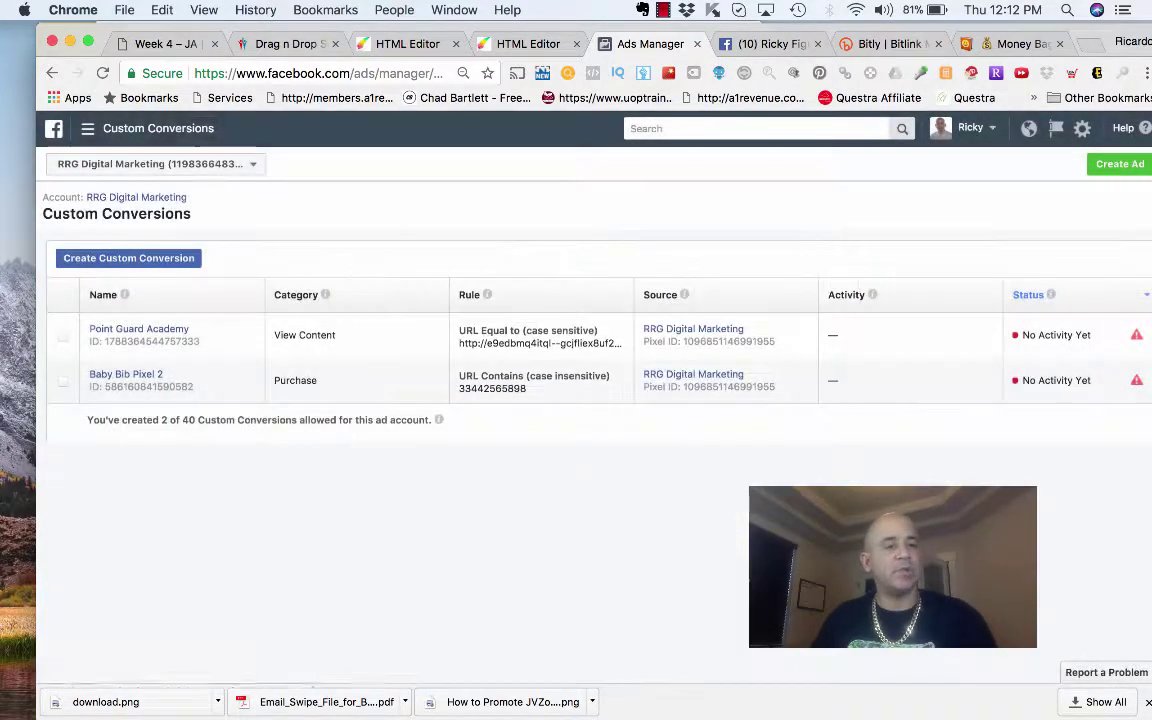
Go from the Custom Conversions page to the ad account's Audiences page.
left_click(140, 128)
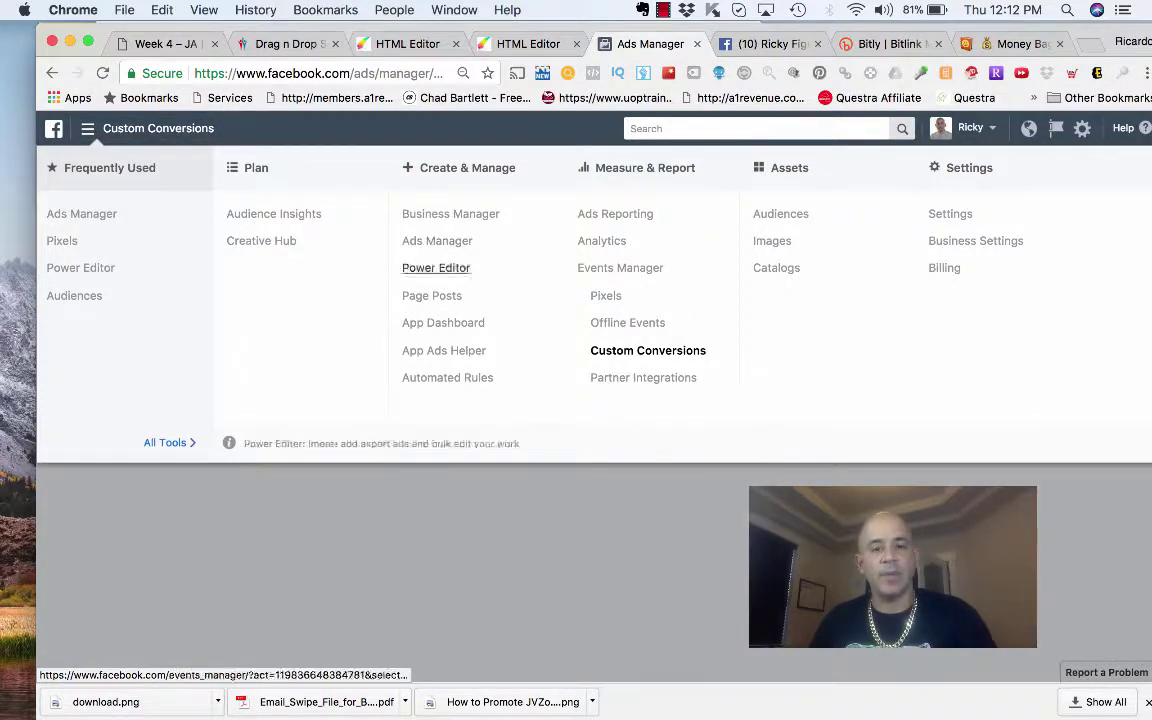
left_click(648, 350)
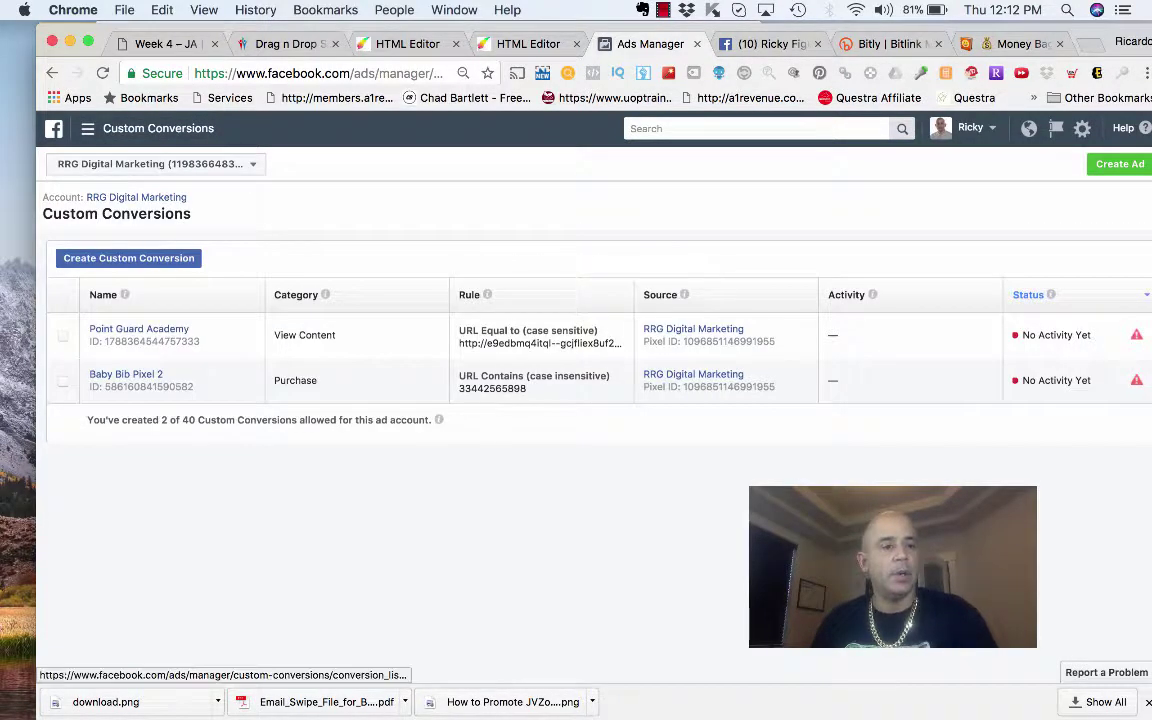
left_click(140, 128)
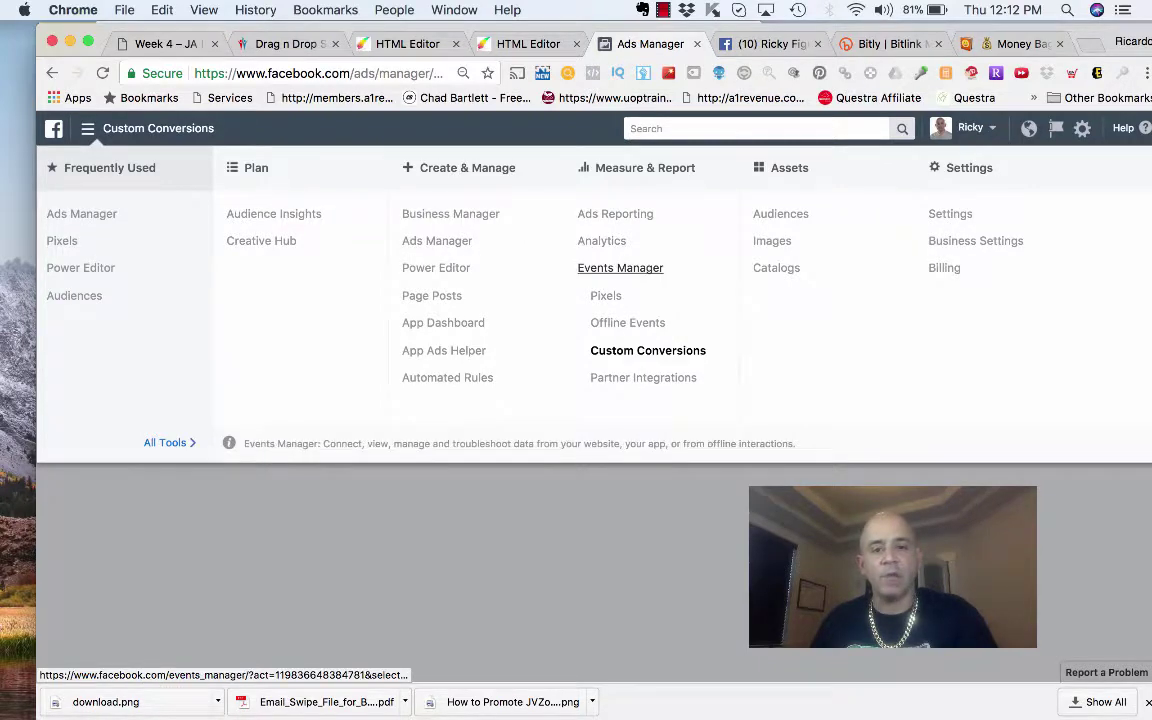
left_click(781, 214)
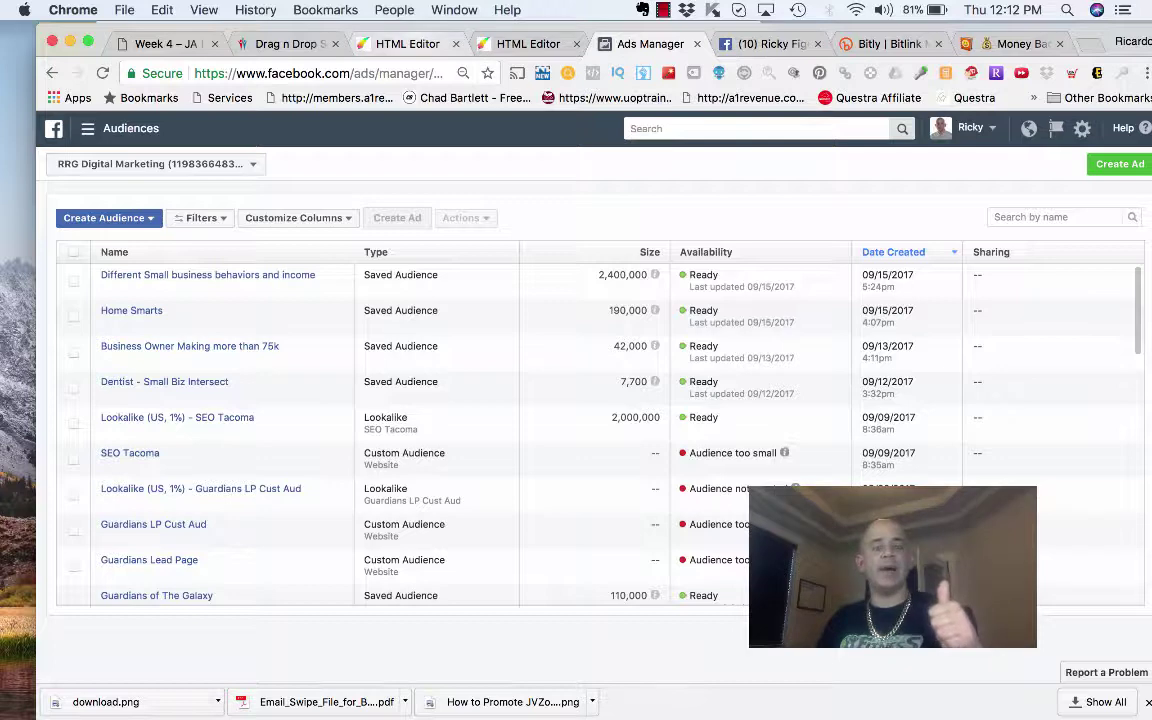
Compare the landing page preview with the download page preview, and return to the audience list in Ads Manager.
left_click(407, 44)
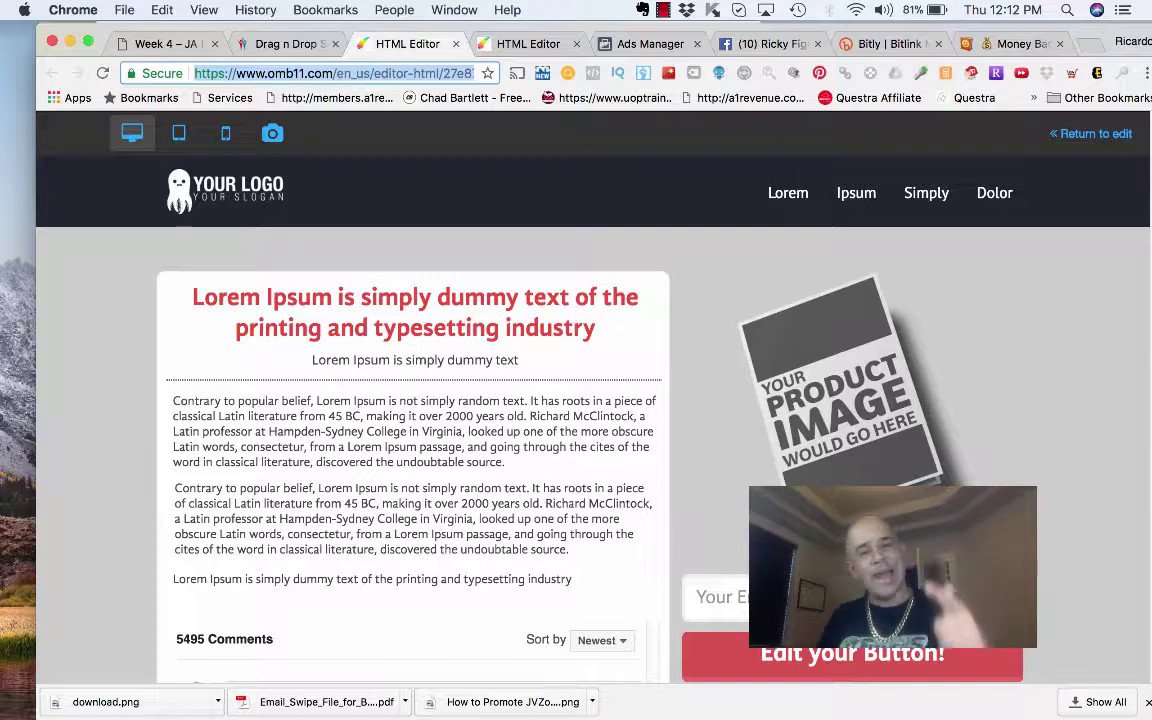
left_click(528, 44)
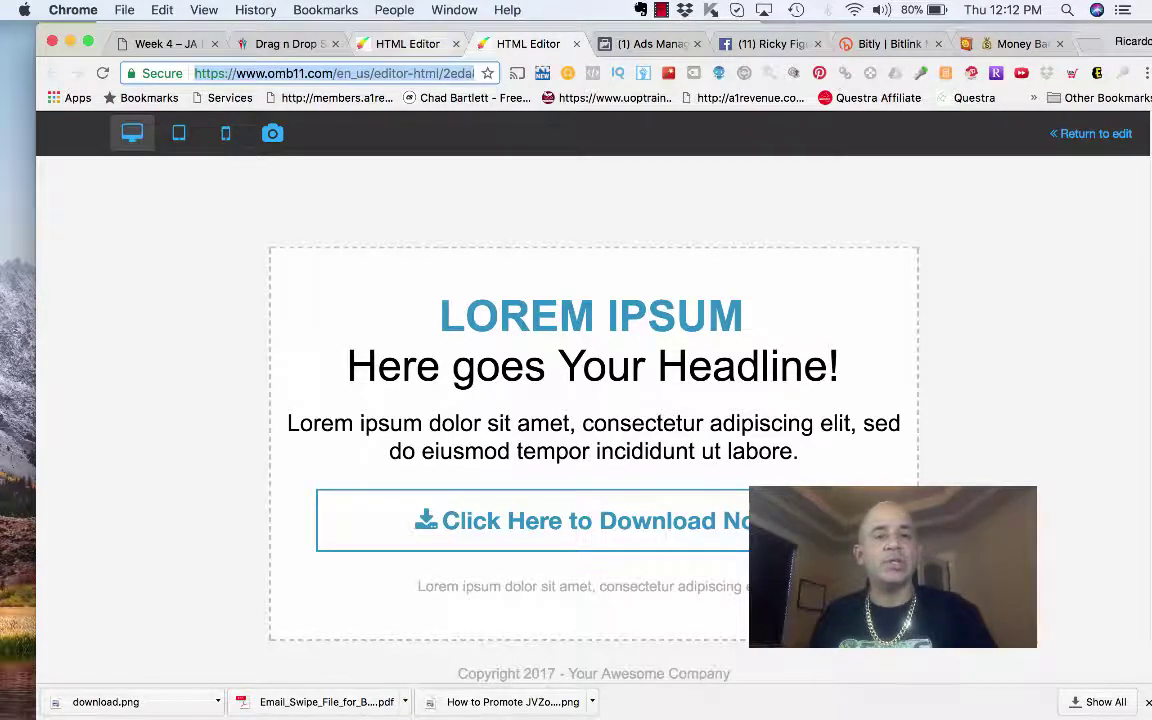
left_click(397, 44)
left_click(508, 44)
left_click(407, 44)
left_click(515, 44)
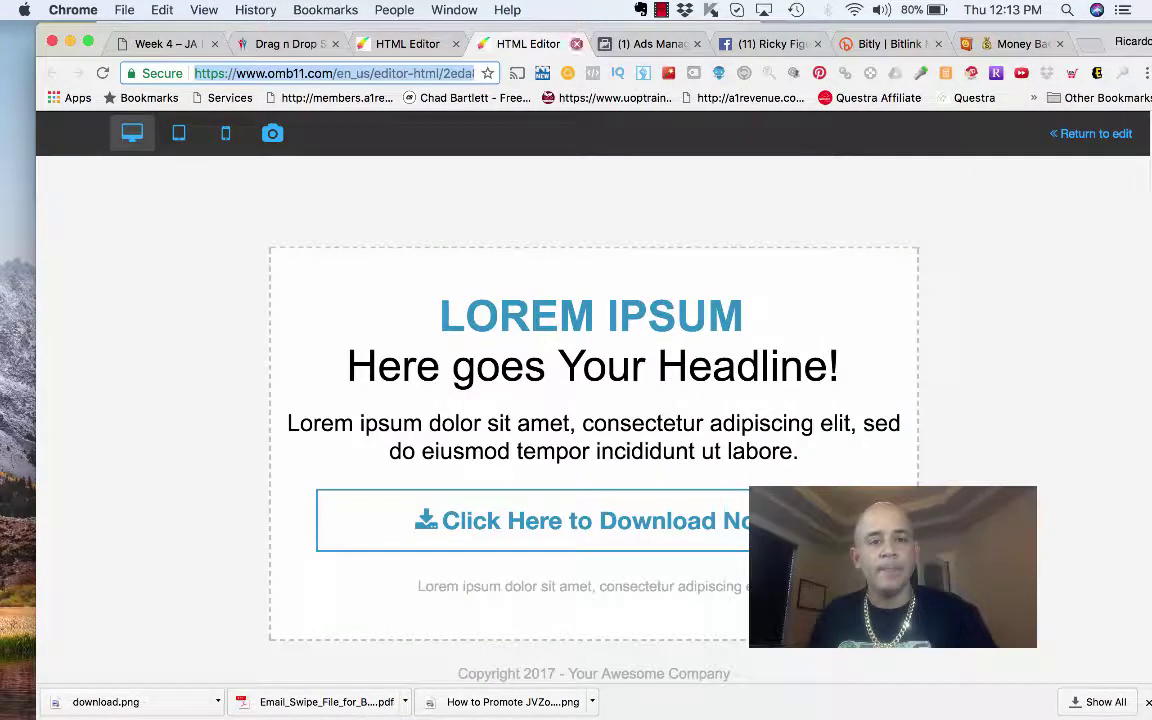
left_click(643, 44)
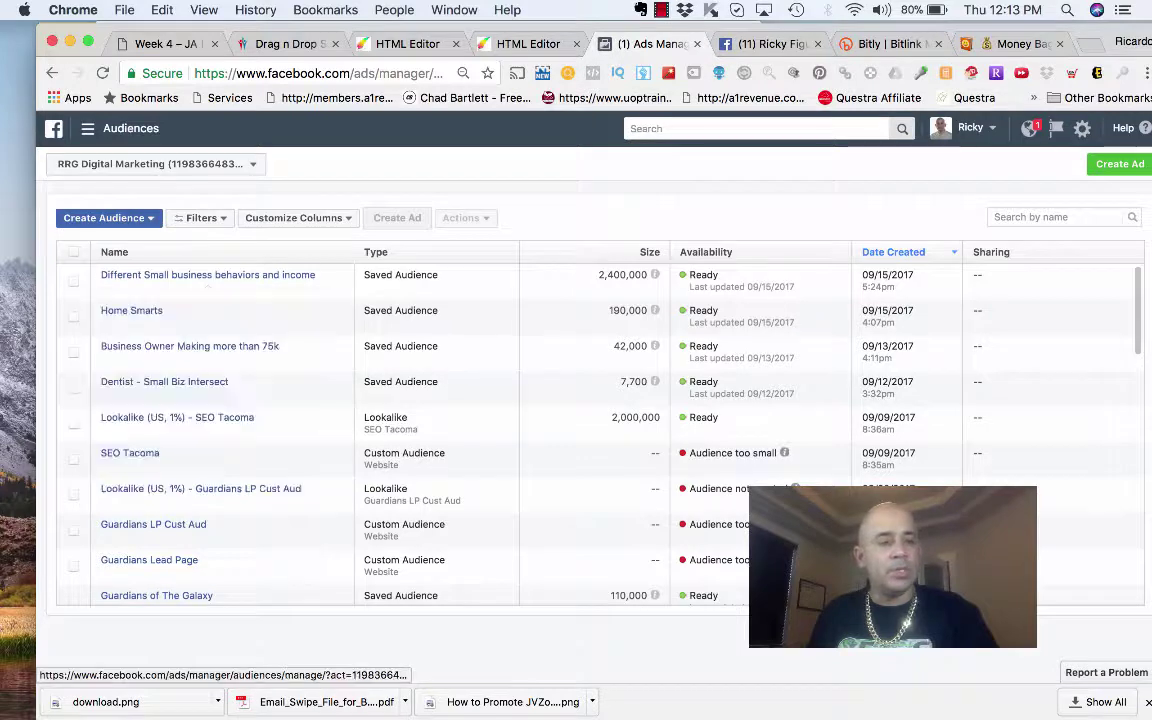